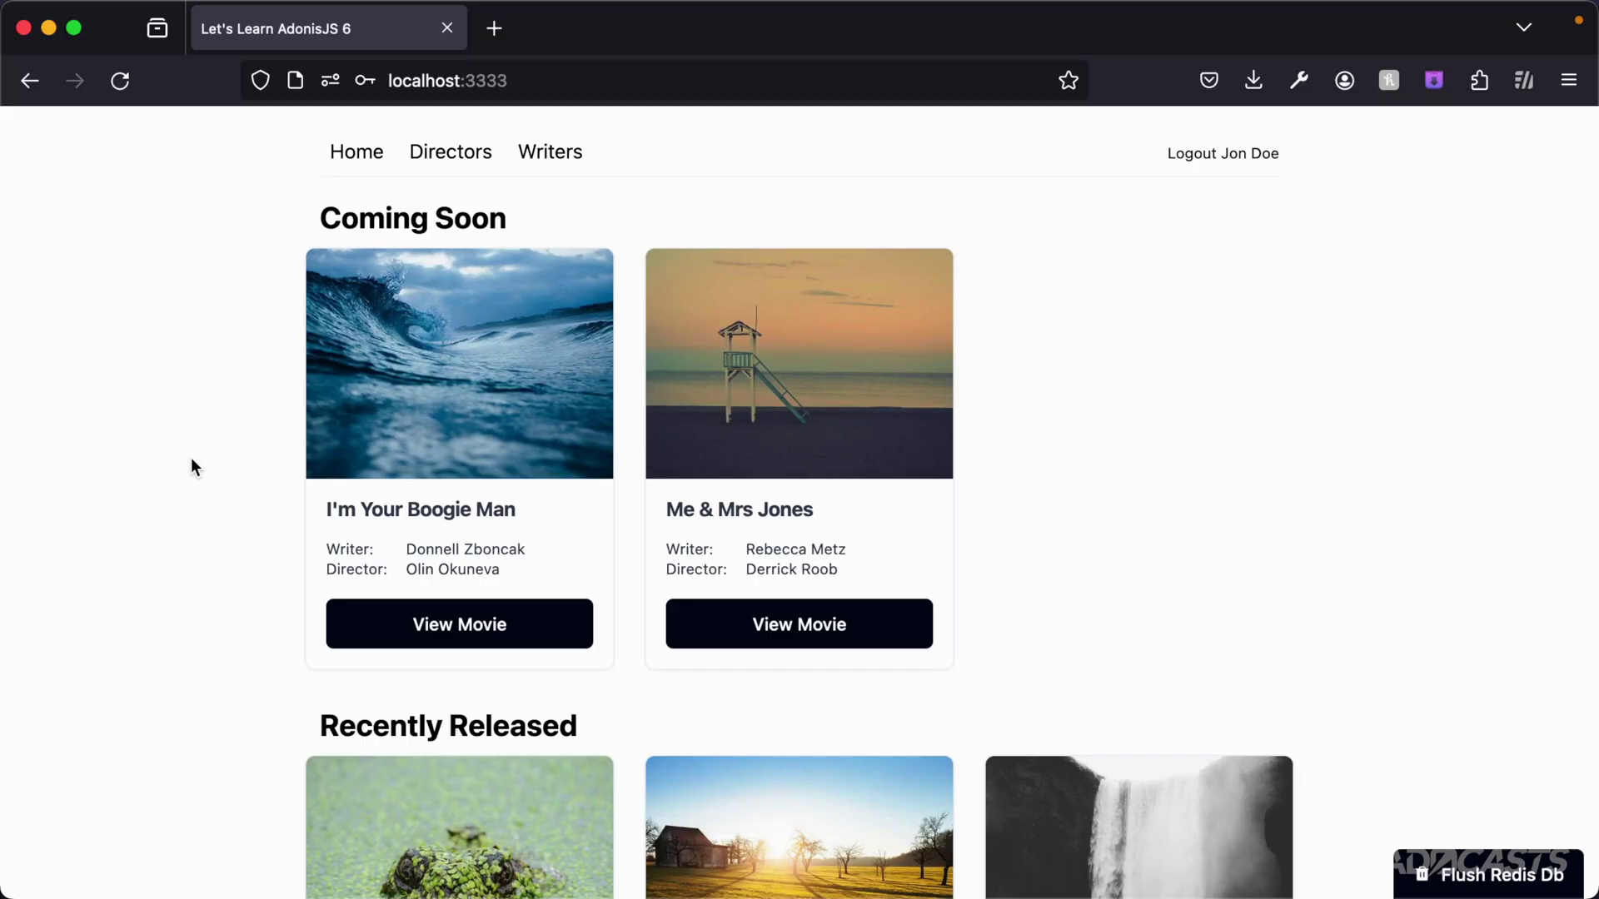
Step: Load the auth login page in the browser, then open routes.ts in VS Code
left_click(525, 83)
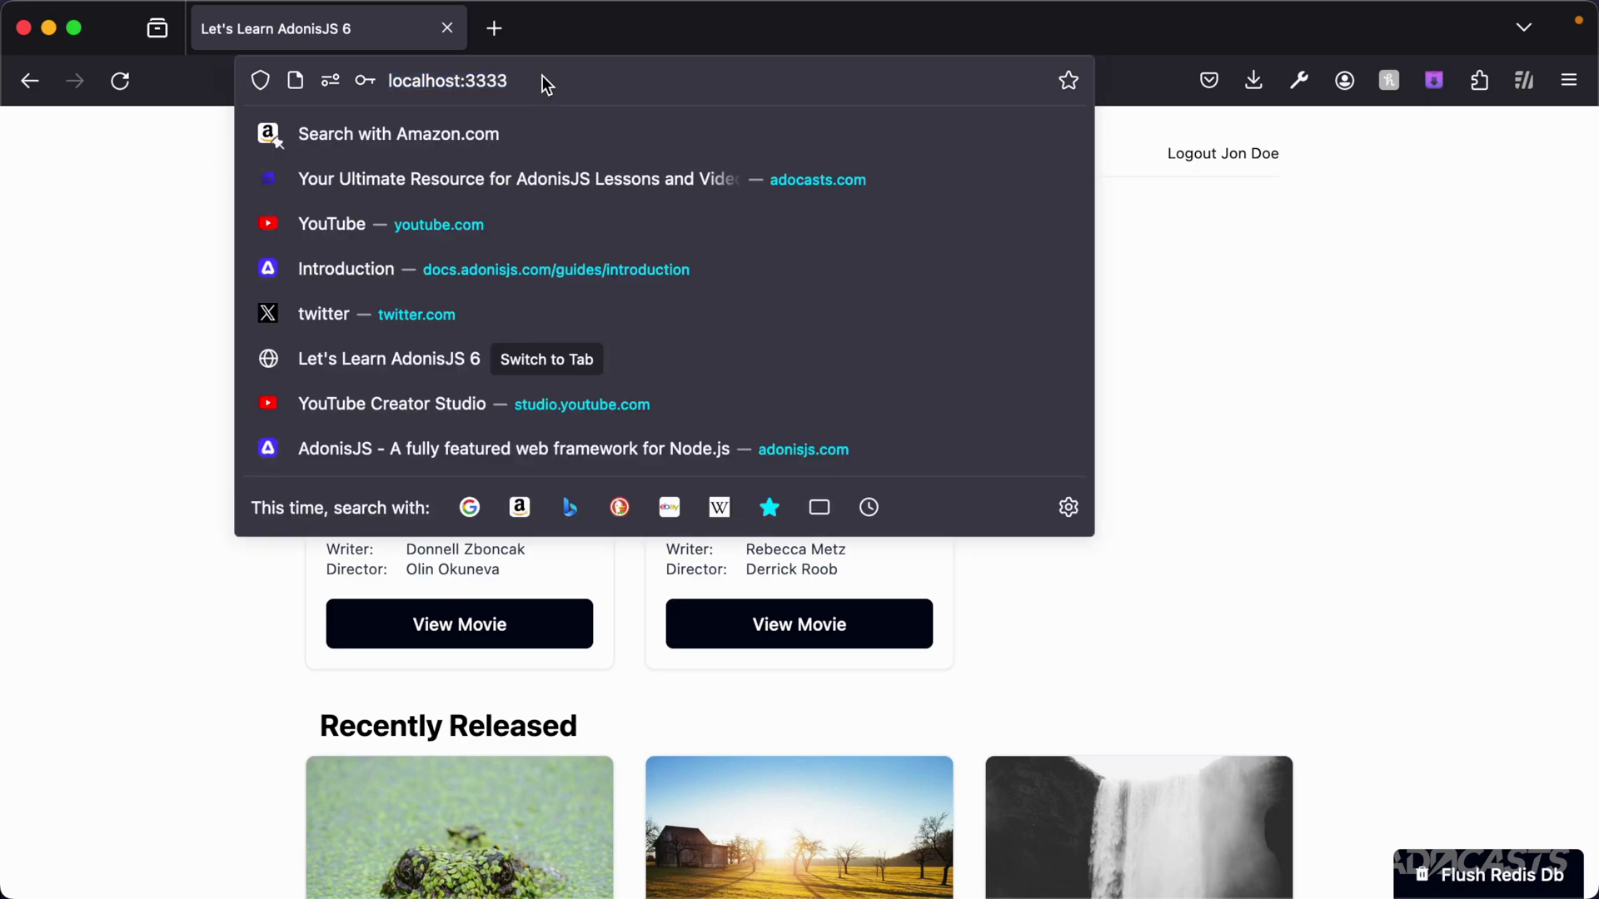
type("/auth/")
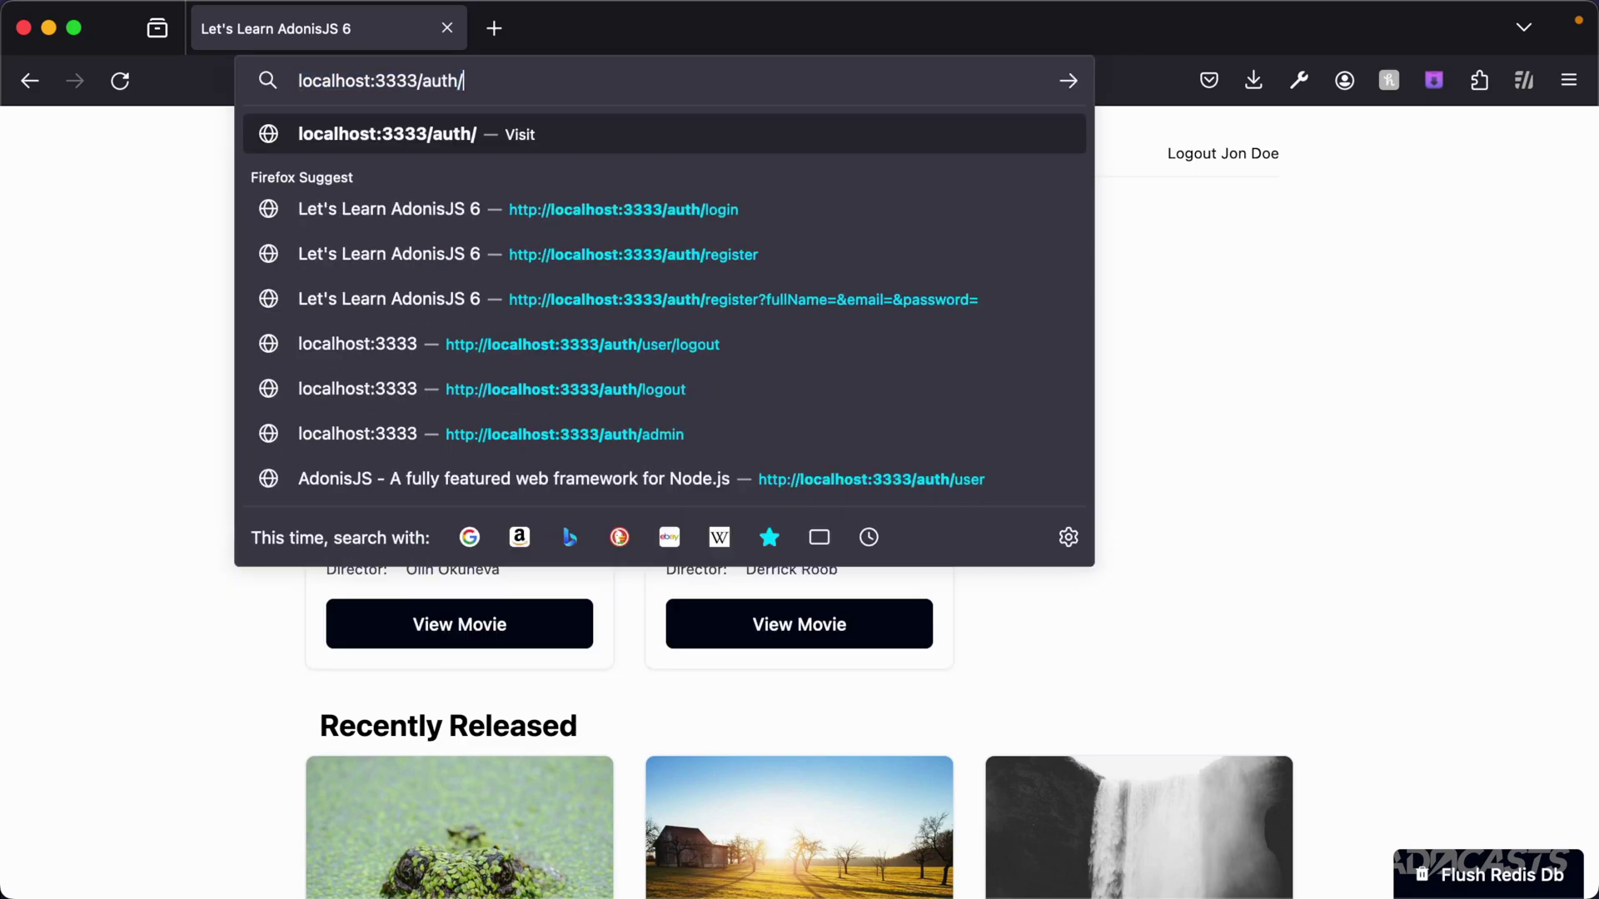
left_click(540, 208)
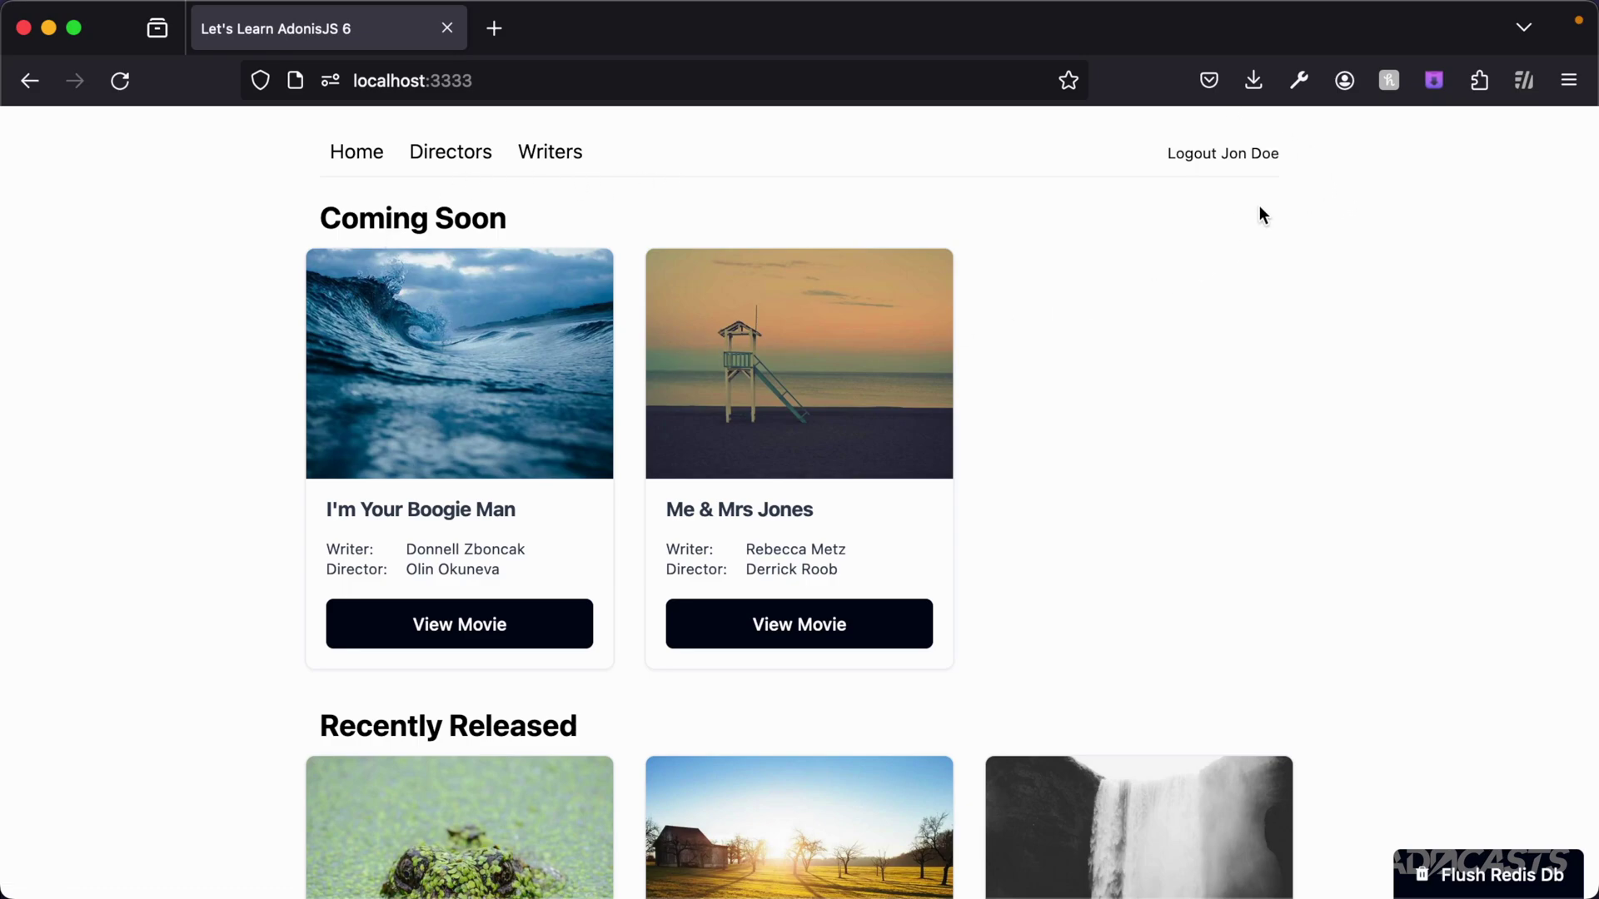
left_click(48, 28)
left_click(108, 65)
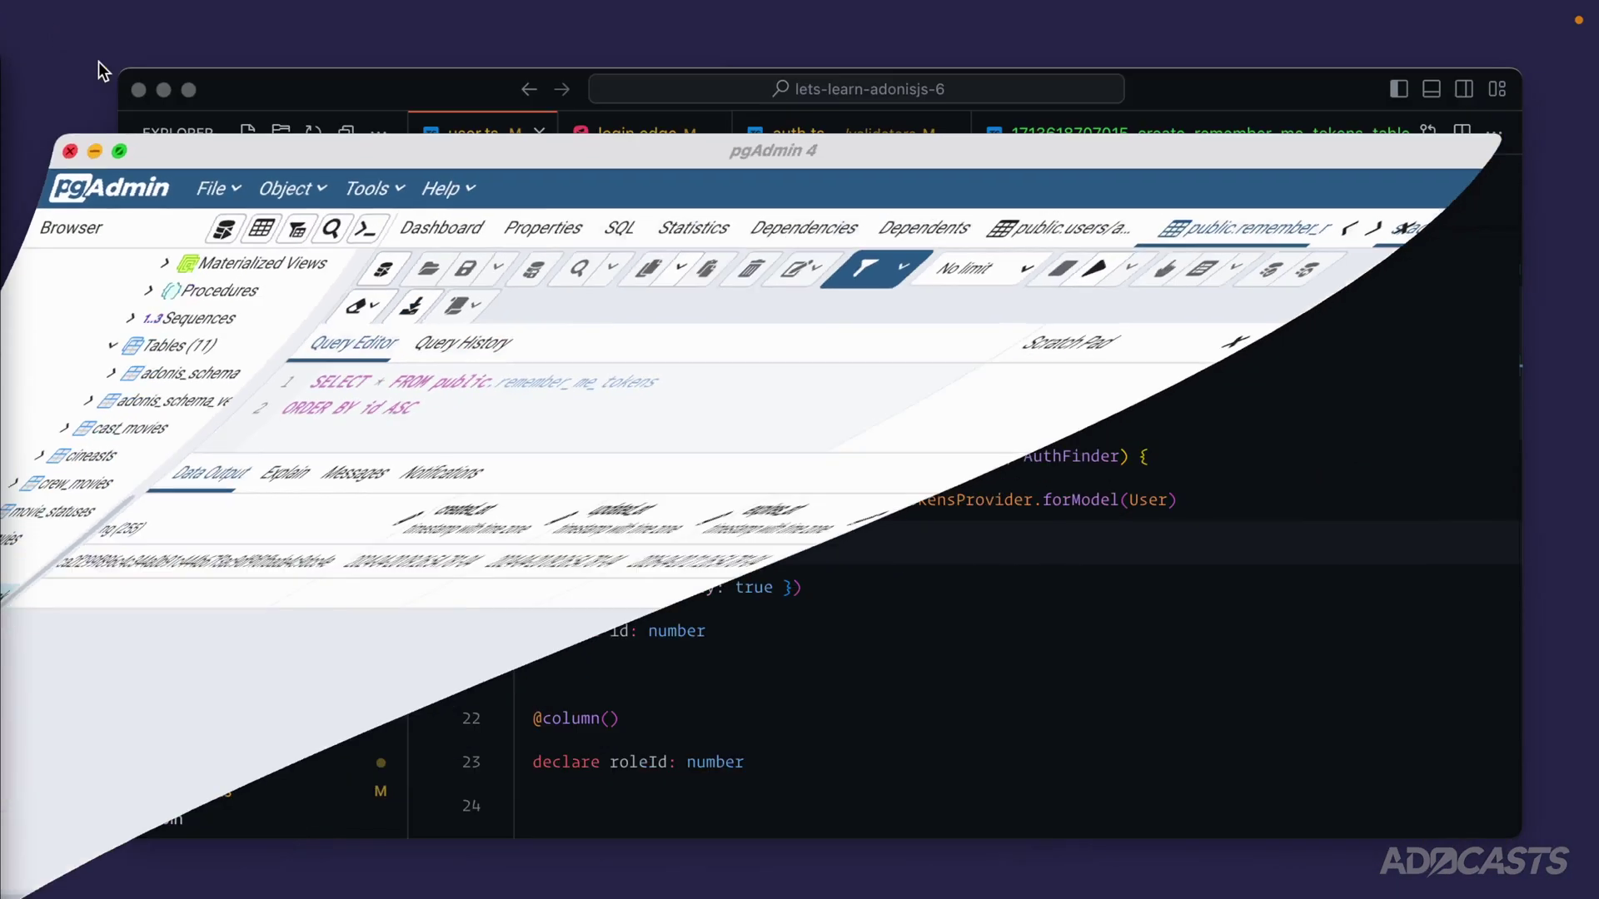
key("super+p")
type("route")
key("Return")
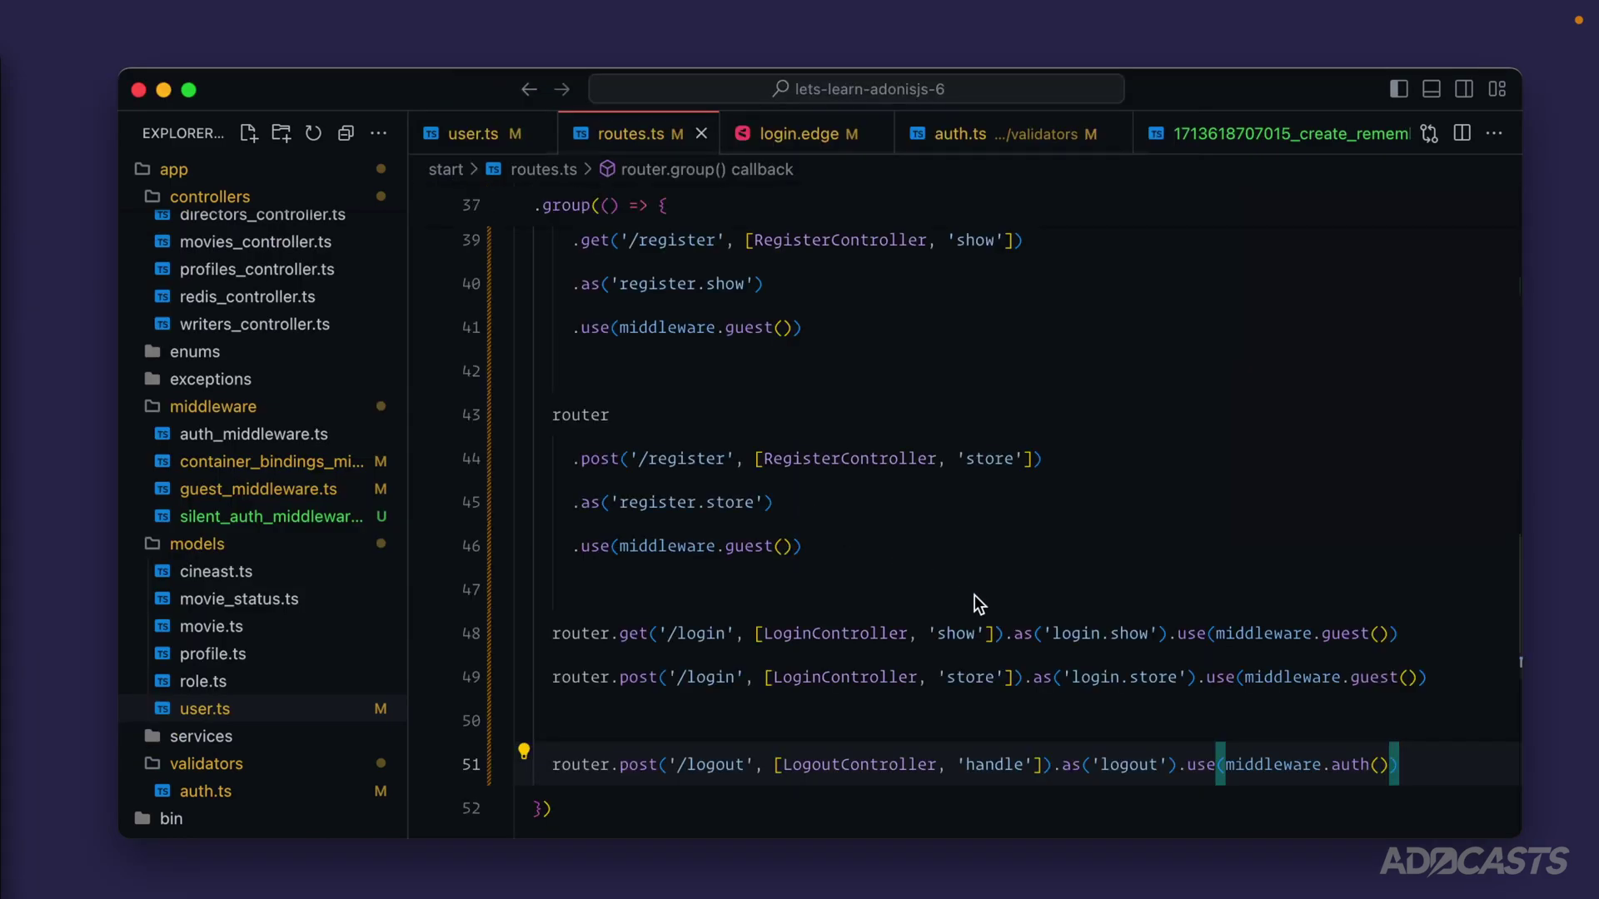
Step: Highlight the guest and auth middleware calls on the login and logout routes (lines 48–51)
left_click(1406, 639)
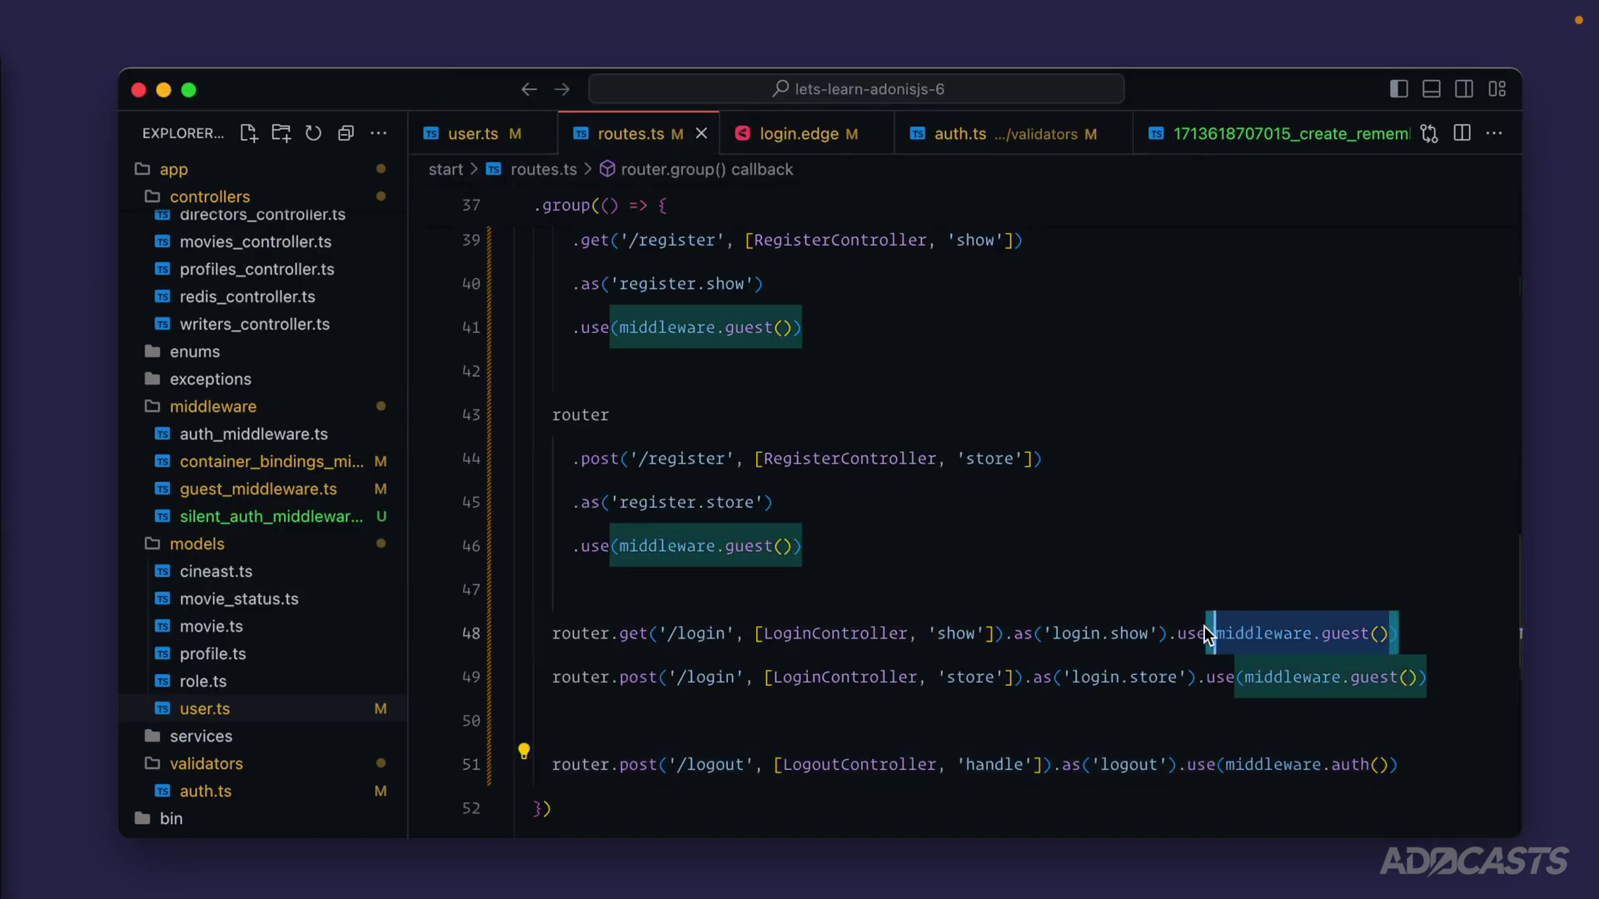
left_click_drag(1406, 640, 1168, 634)
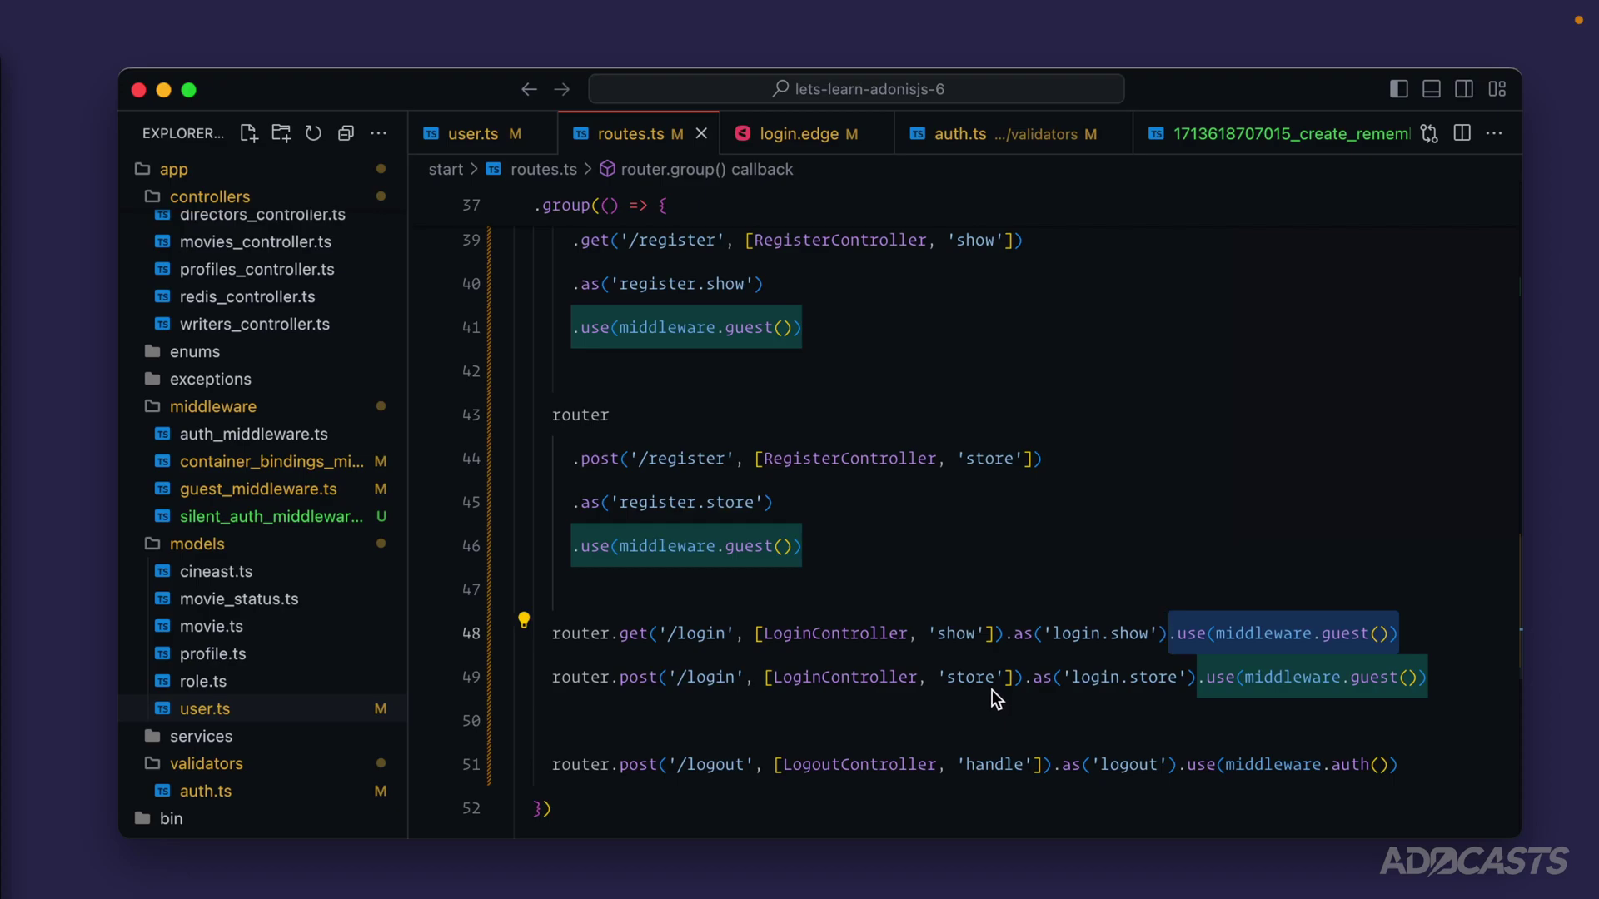
scroll(994, 697, "up", 1)
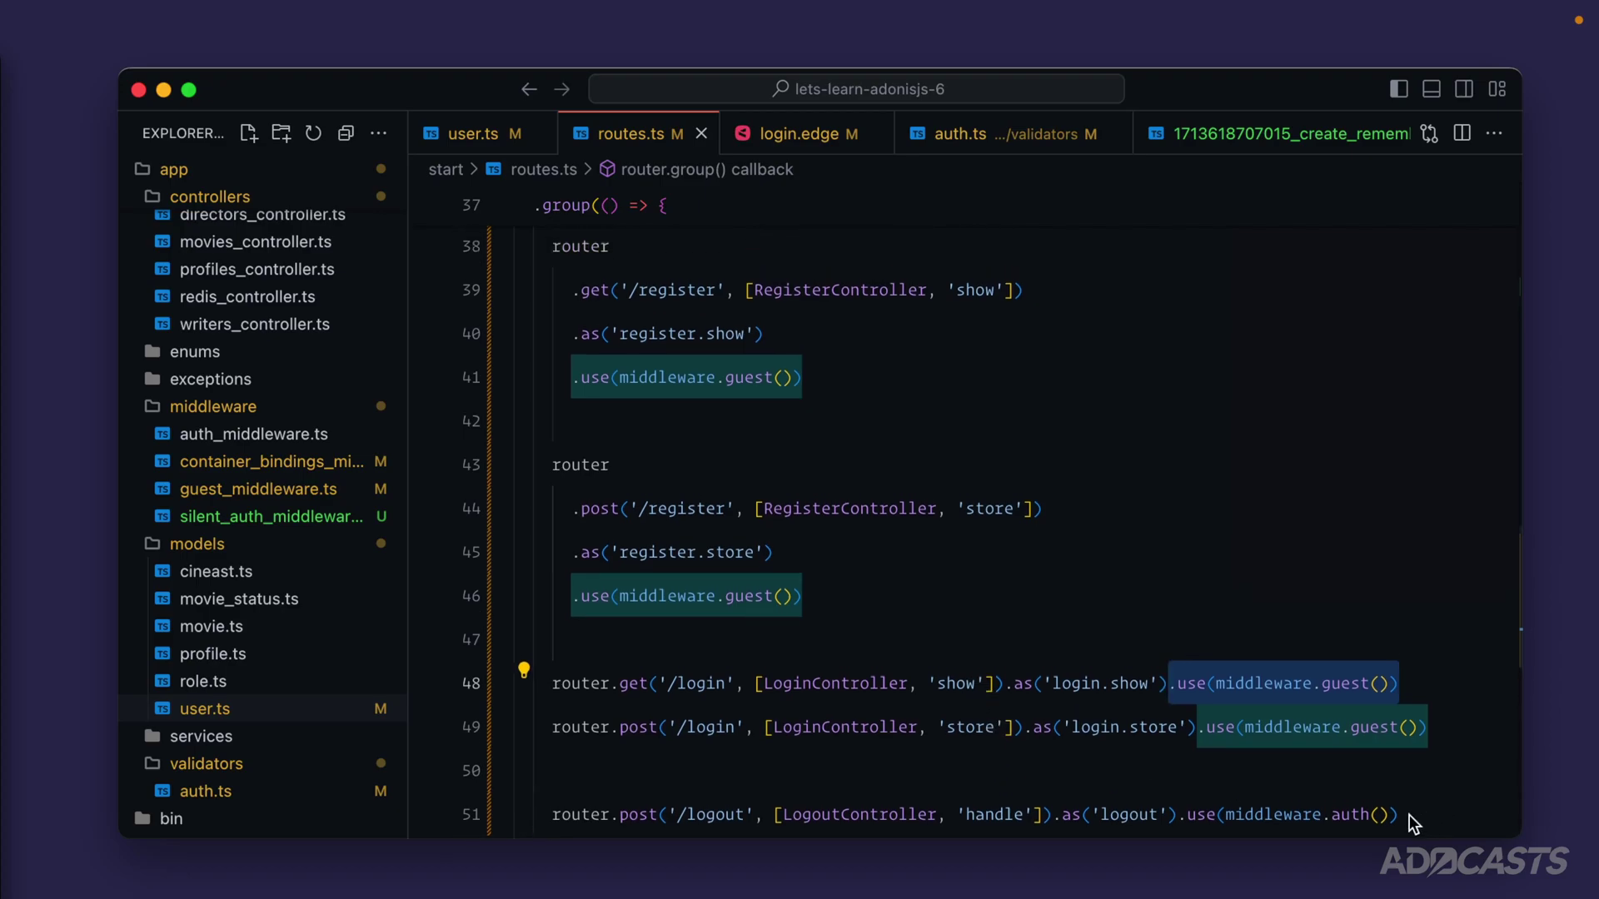
left_click_drag(1399, 815, 1177, 821)
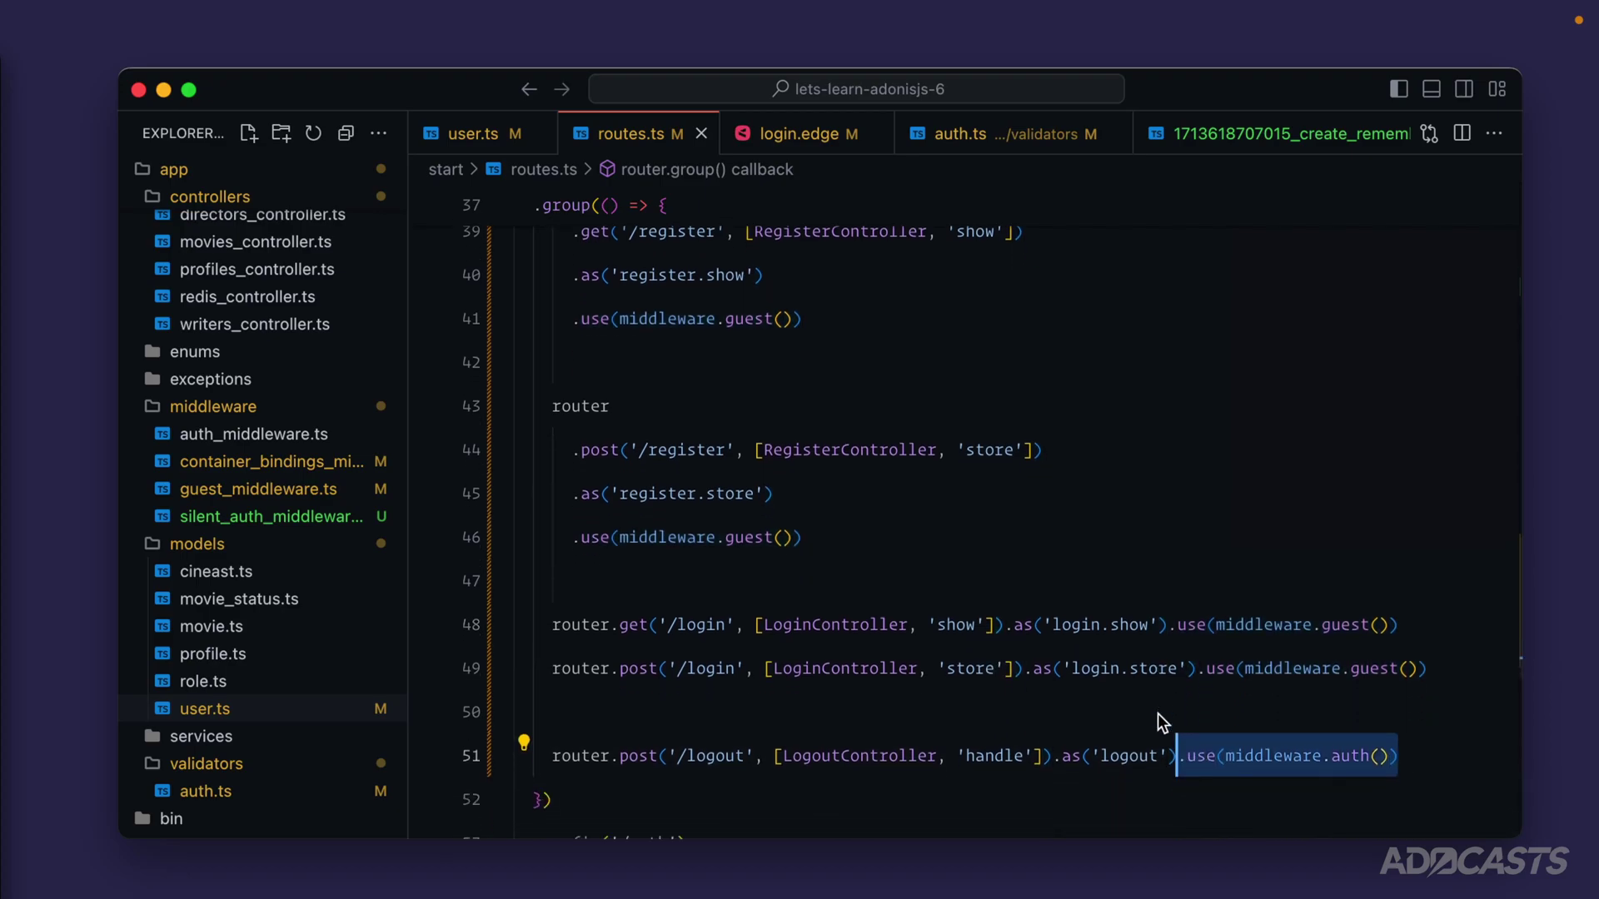
scroll(1162, 738, "down", 2)
left_click(1380, 649)
left_click_drag(1425, 648, 1195, 637)
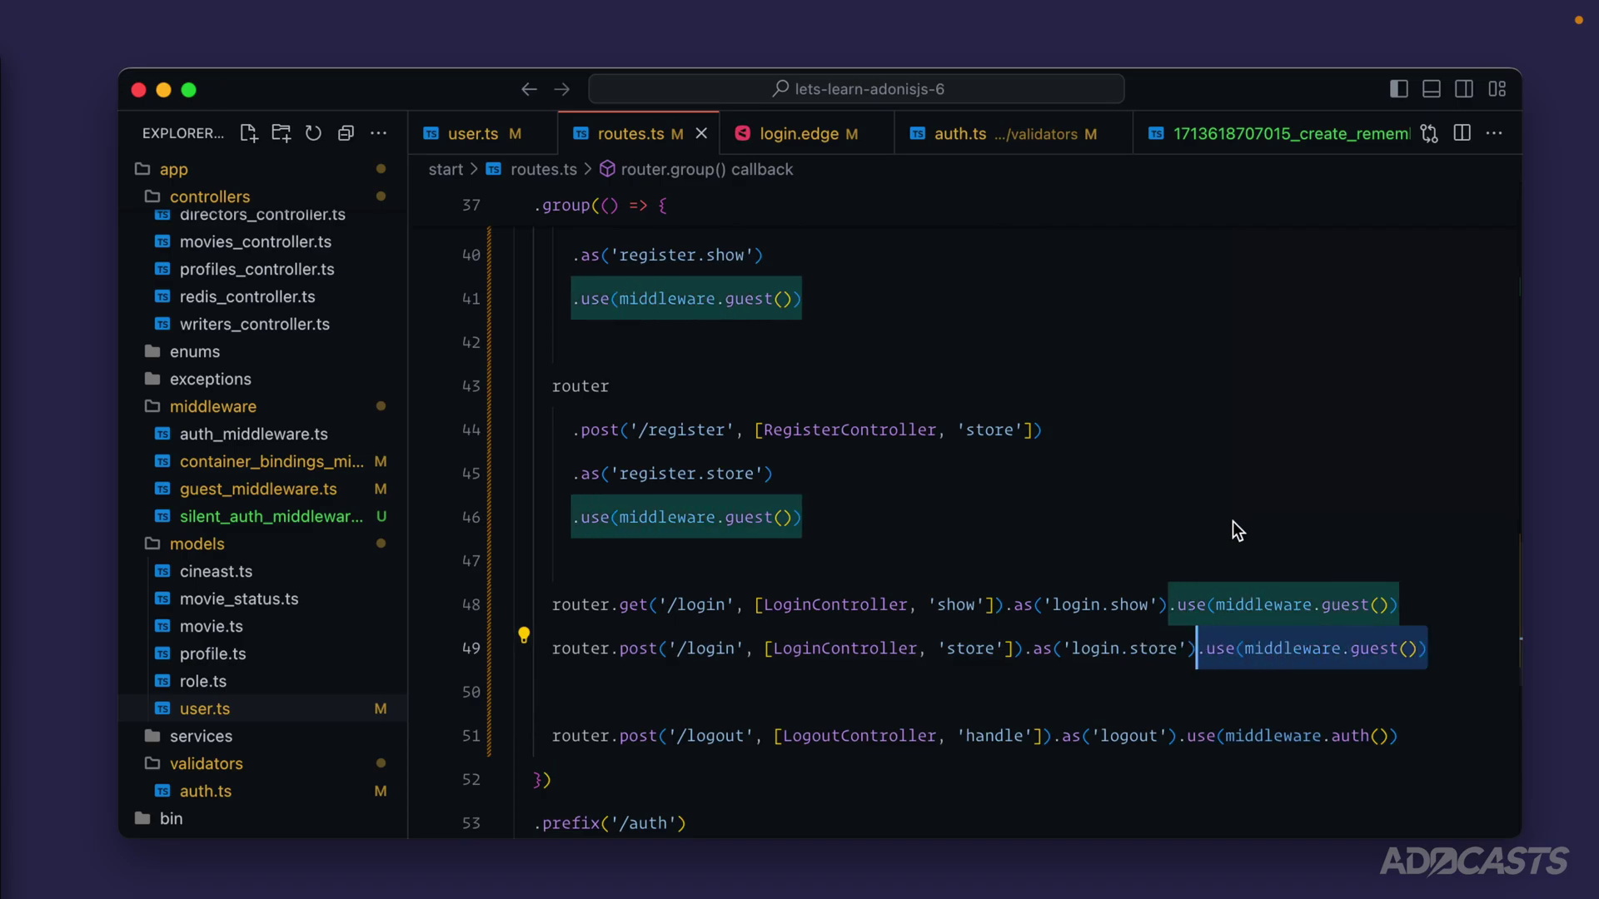
left_click_drag(1416, 729, 1156, 721)
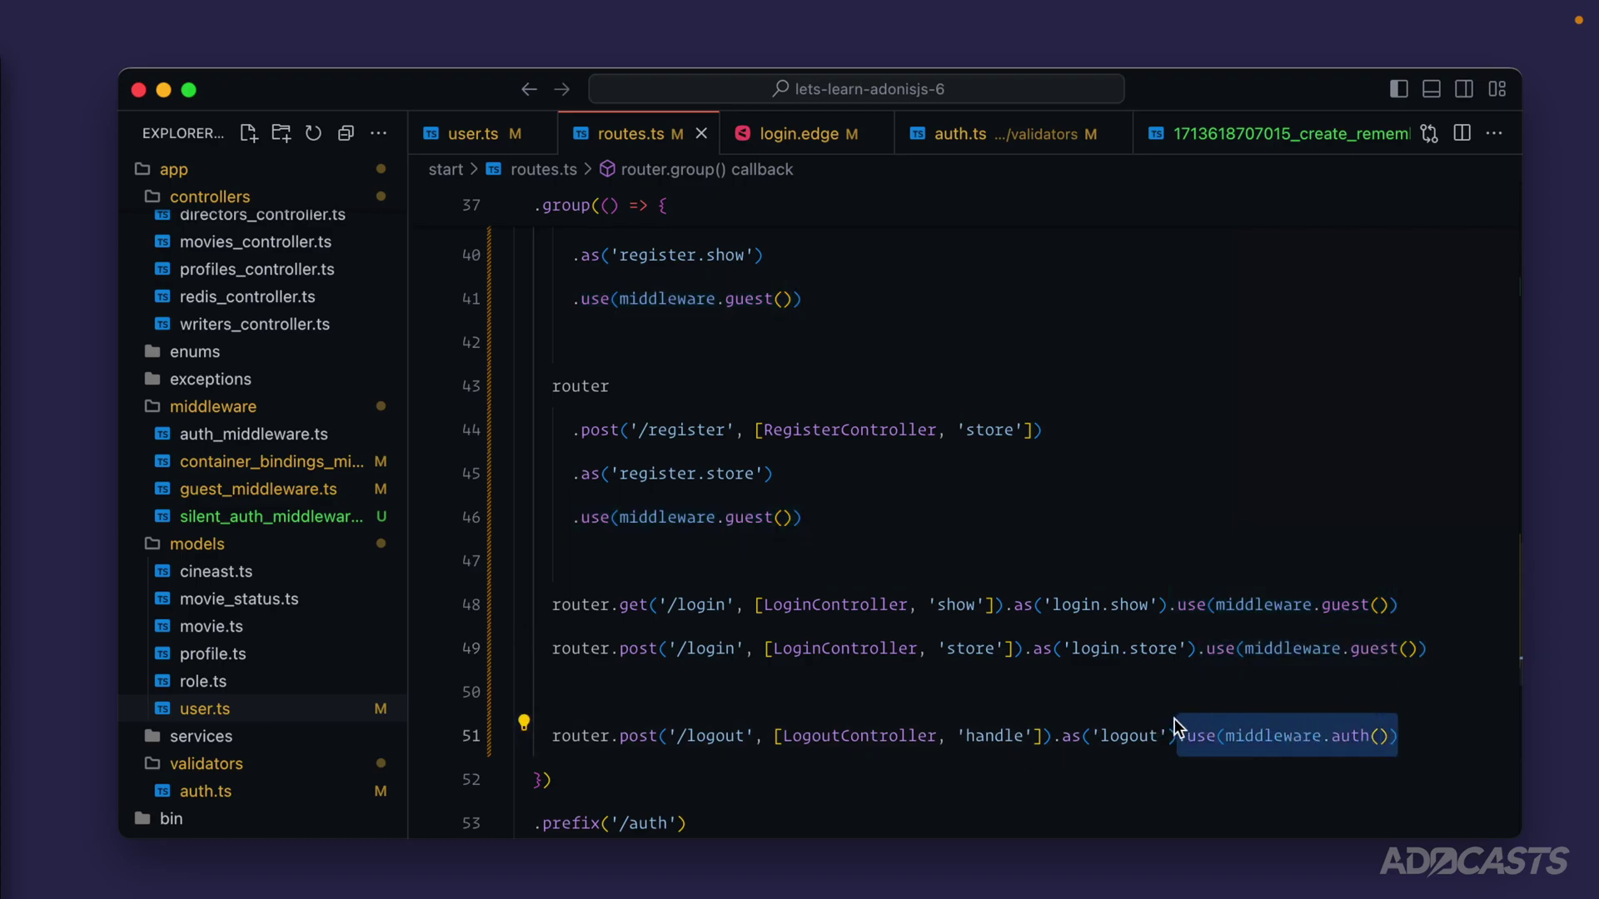
scroll(905, 572, "down", 2)
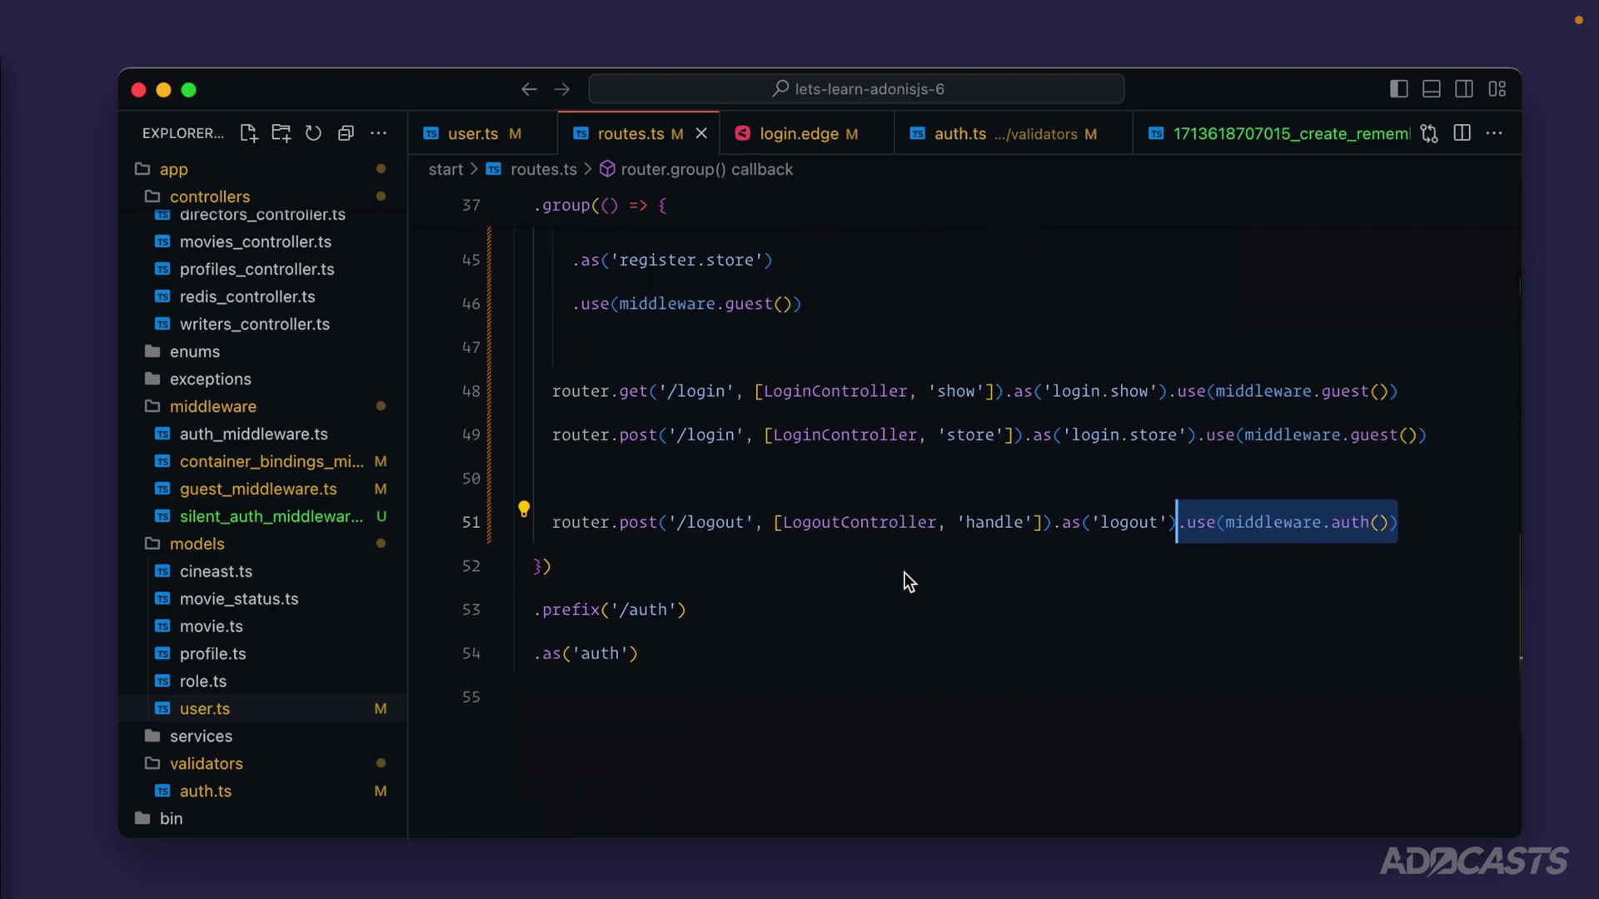
Step: Start a new router.group block below the auth group with an indented empty body
left_click(745, 674)
key("Return")
type("rout")
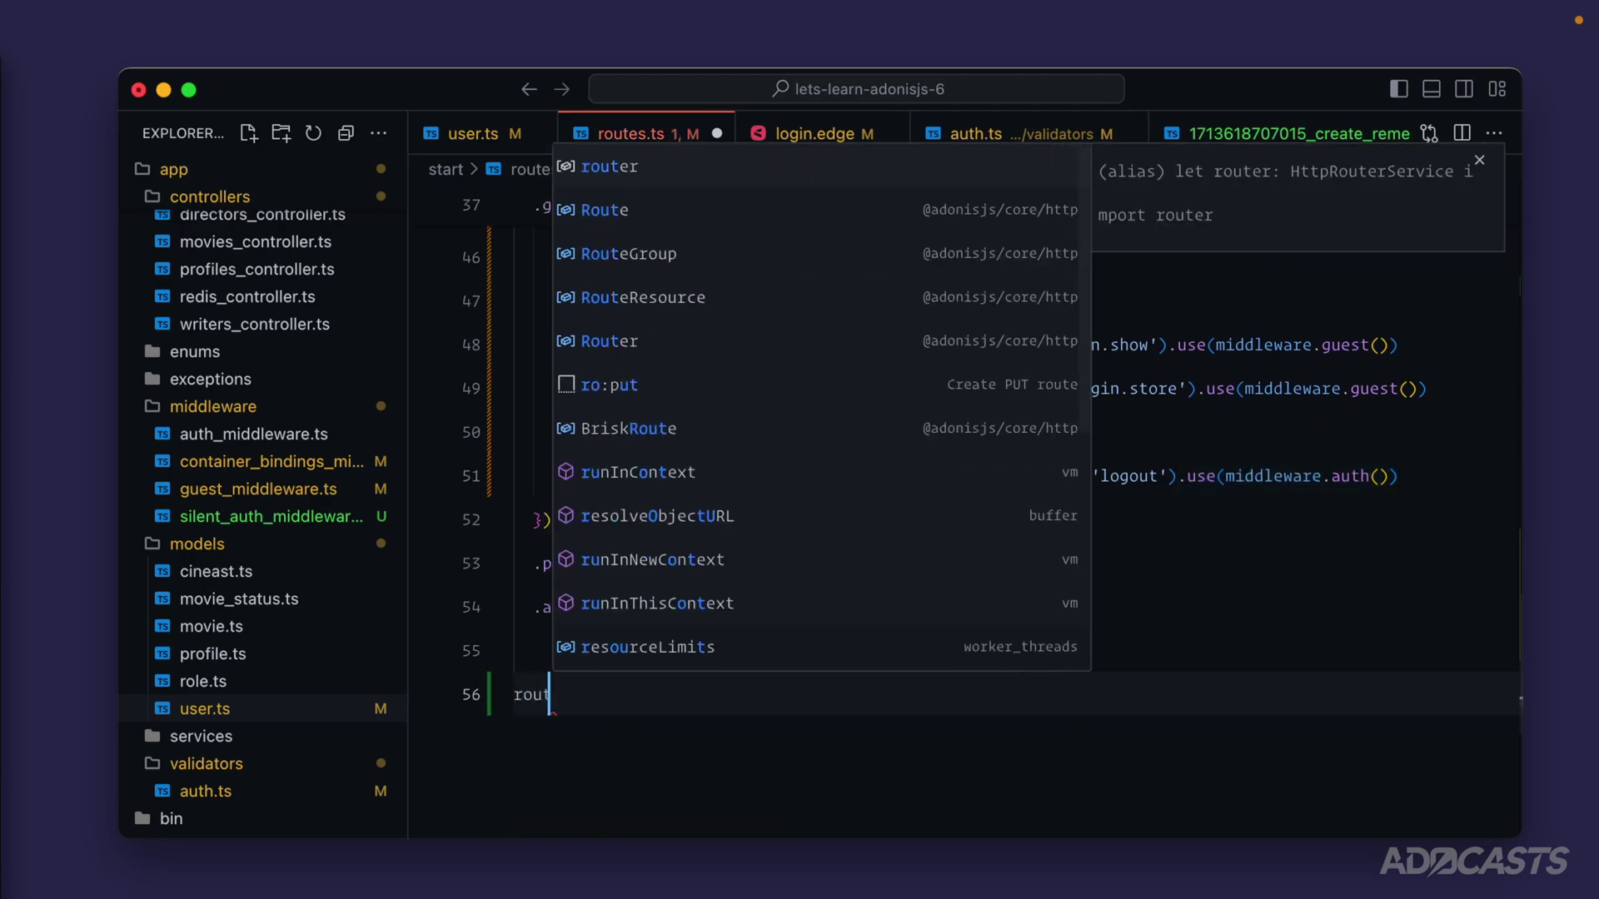
type("er.group(() => {")
key("Return")
key("Down")
key("End")
type(".p")
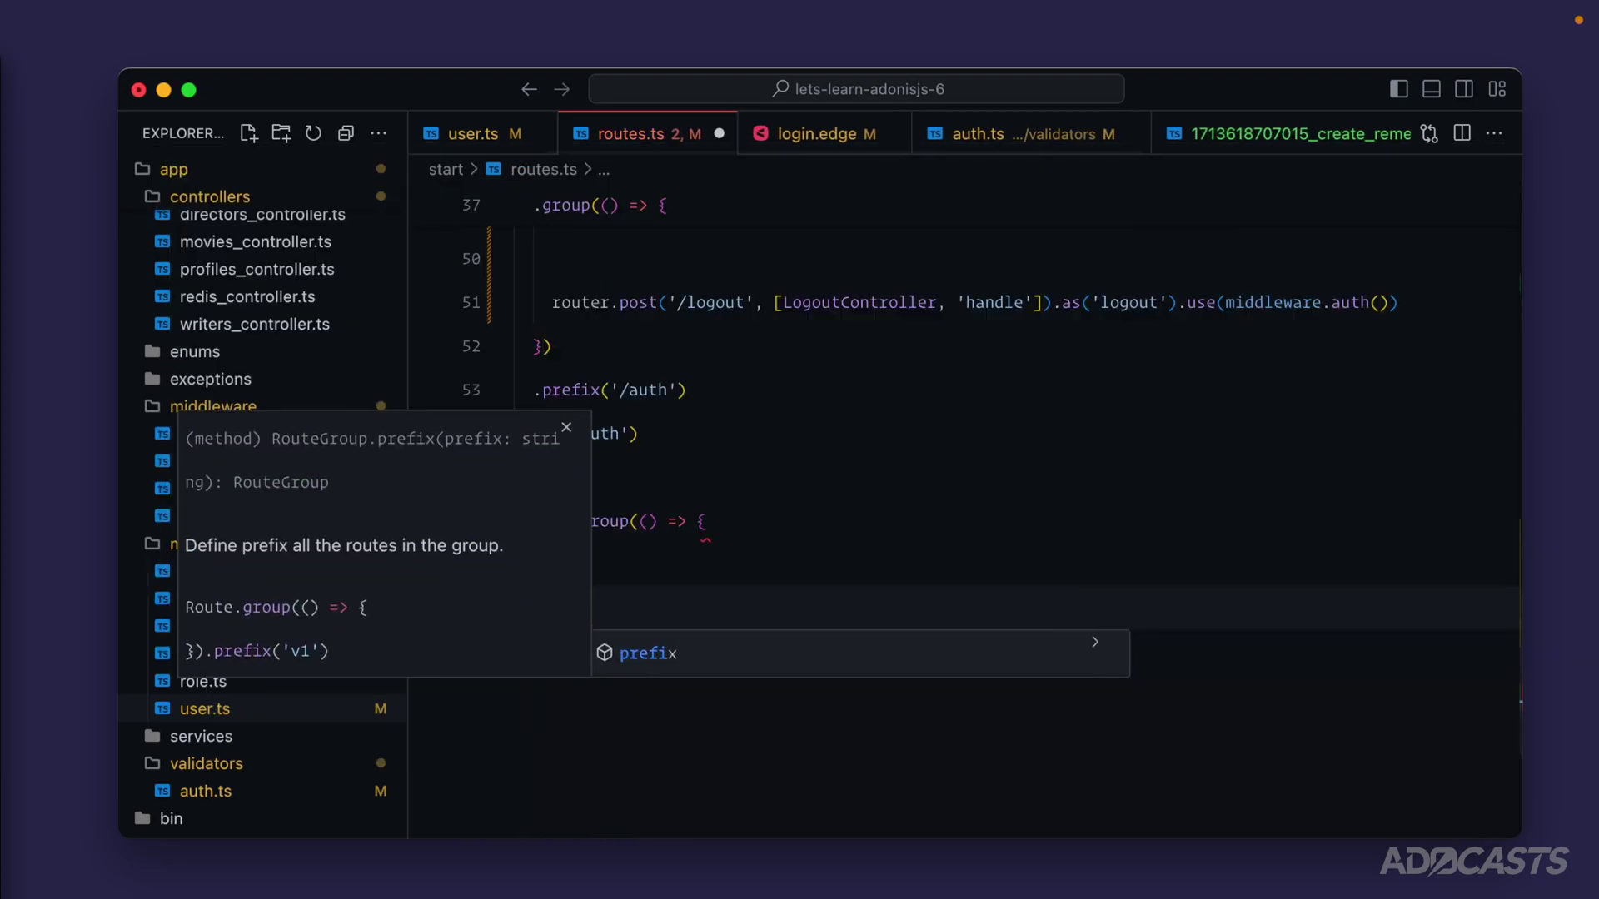
type("refix('/admin').")
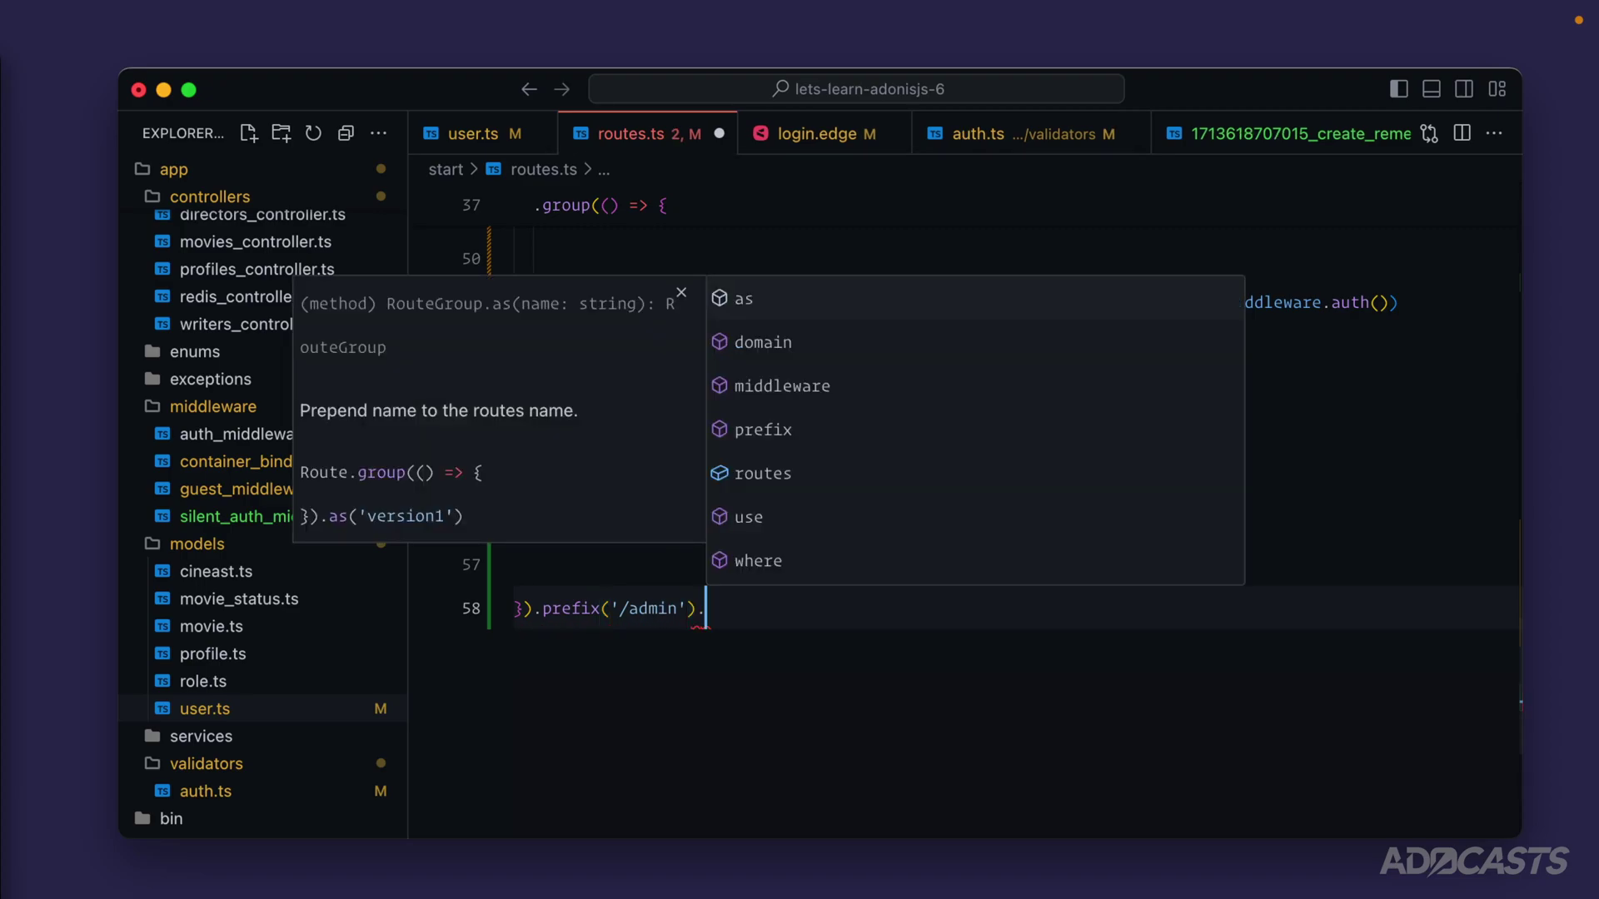
type("as('admin')")
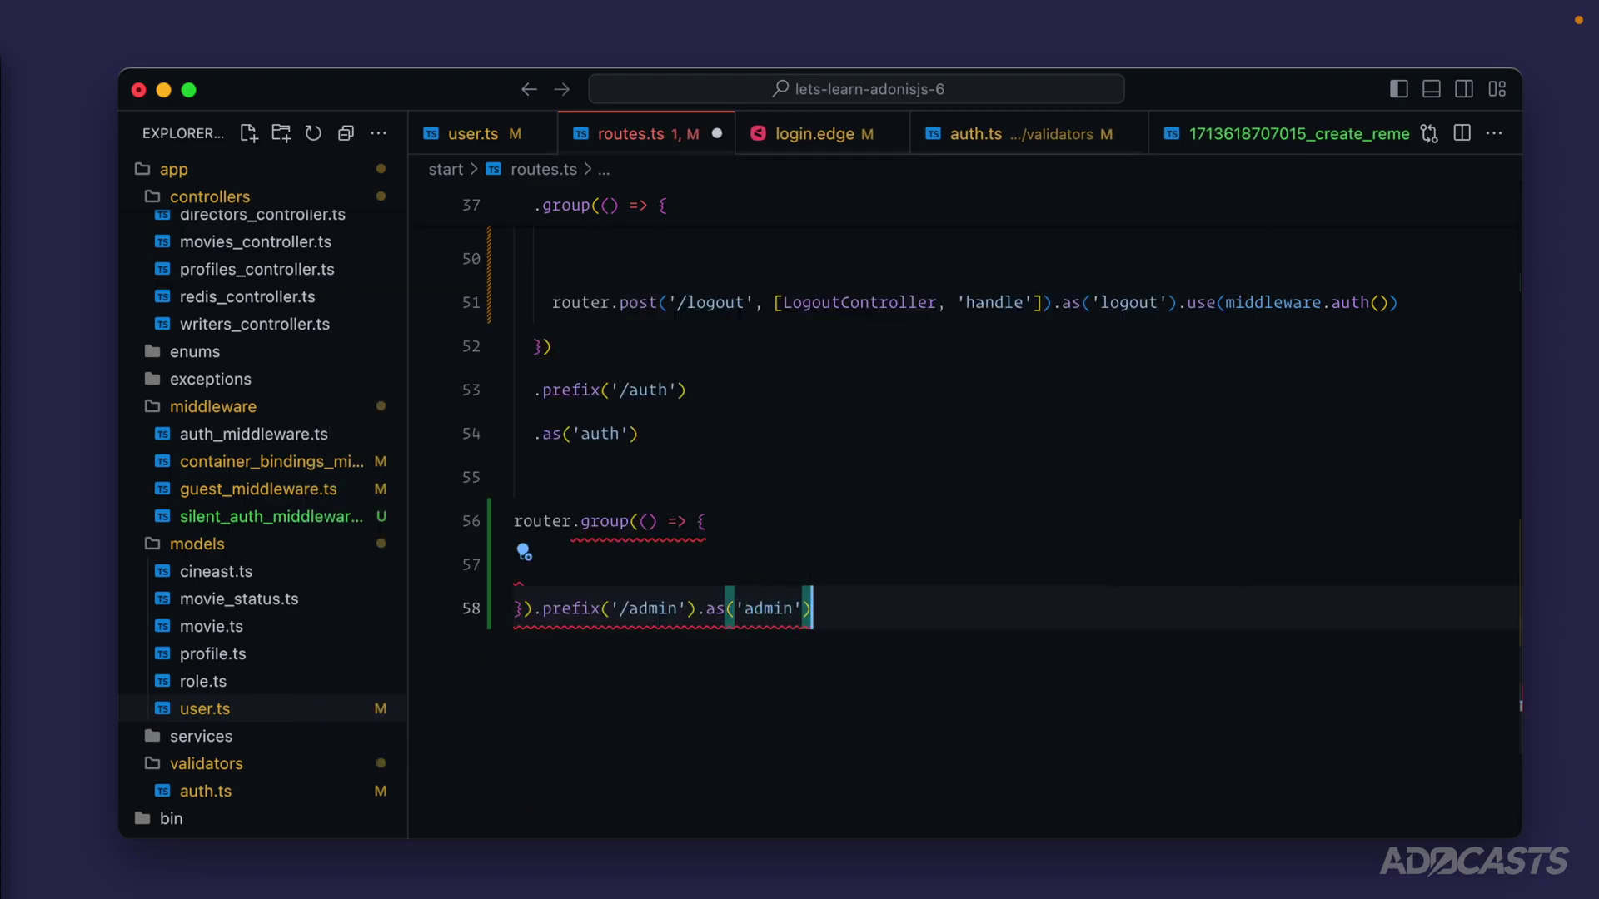
key("Up")
key("Tab")
type("router.")
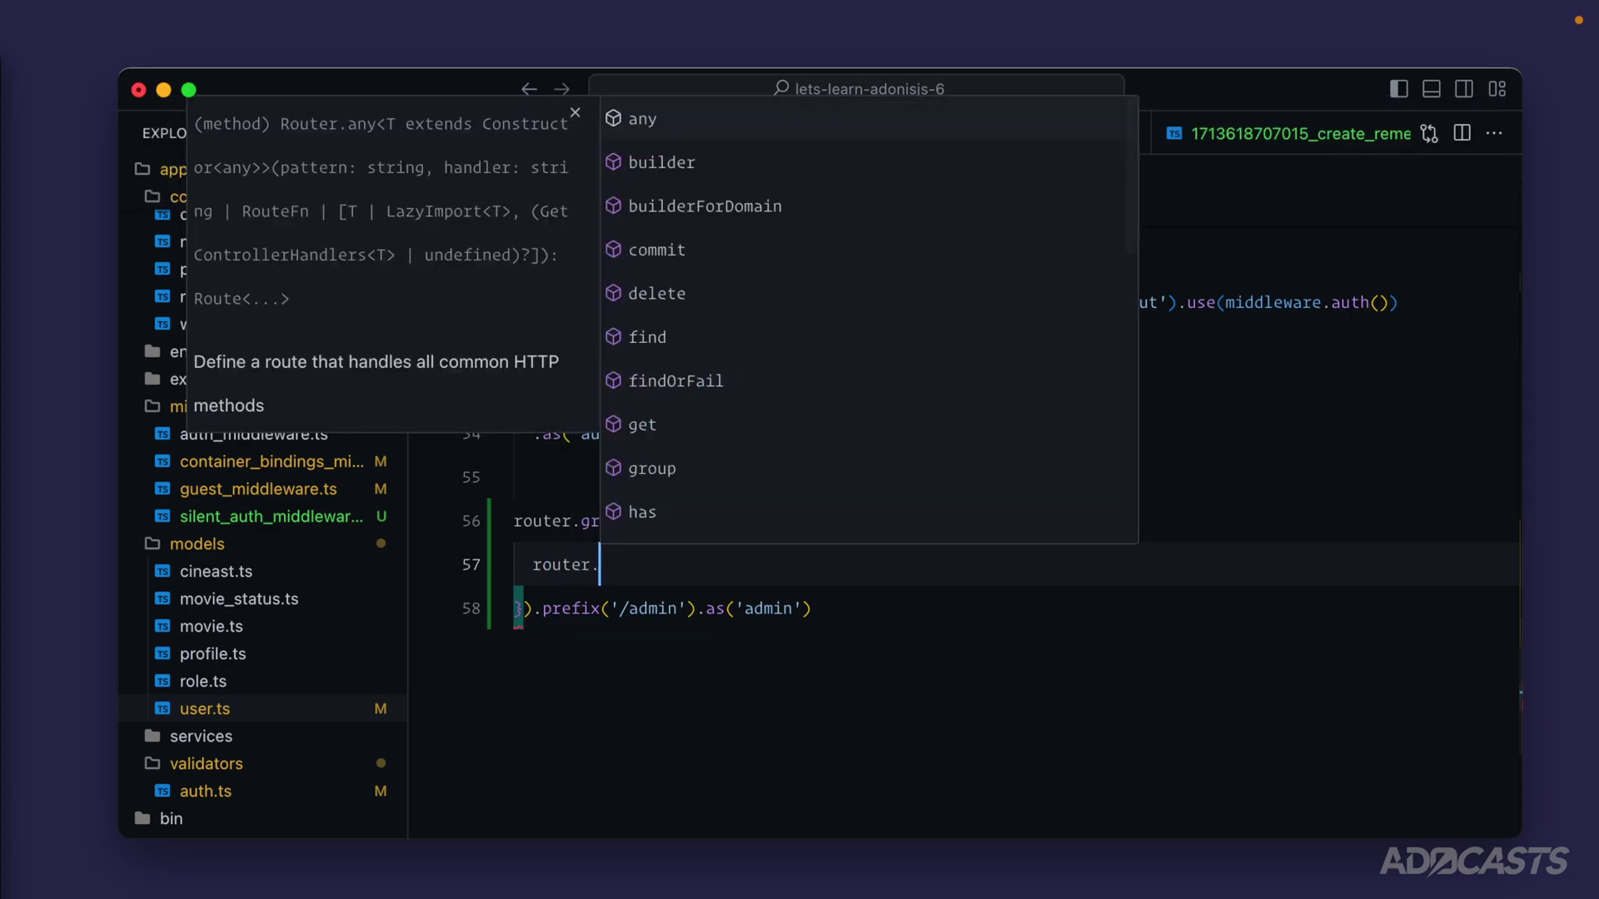
type("get('/")
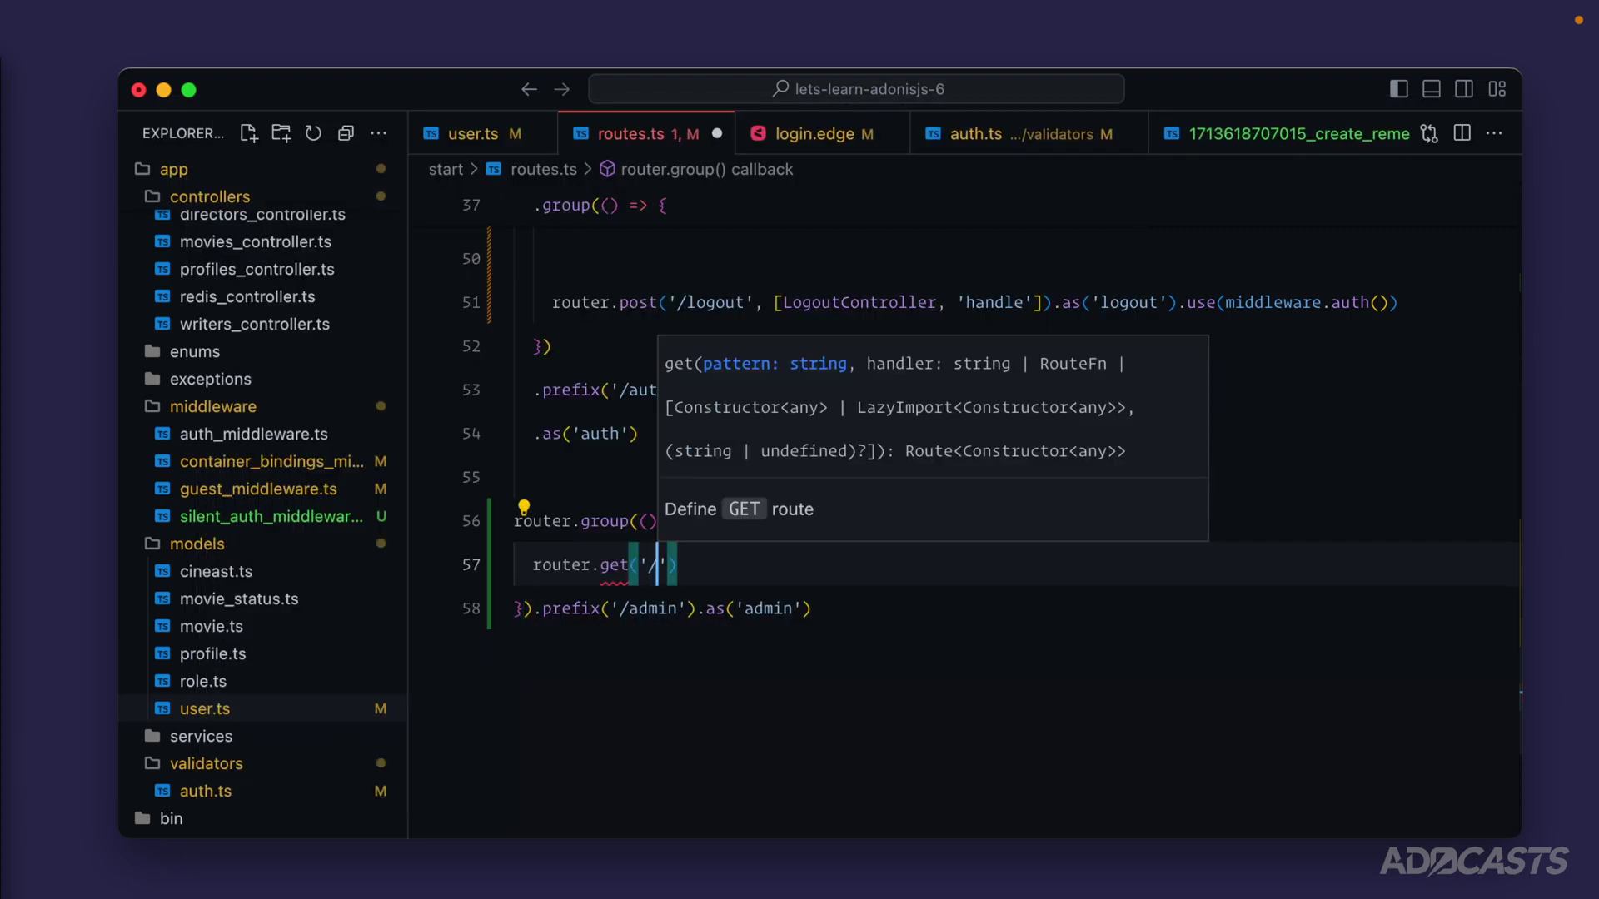
Step: Add a root GET route returning 'You are here!', prefix '/admin', name 'admin', and save
left_click_drag(676, 565, 533, 564)
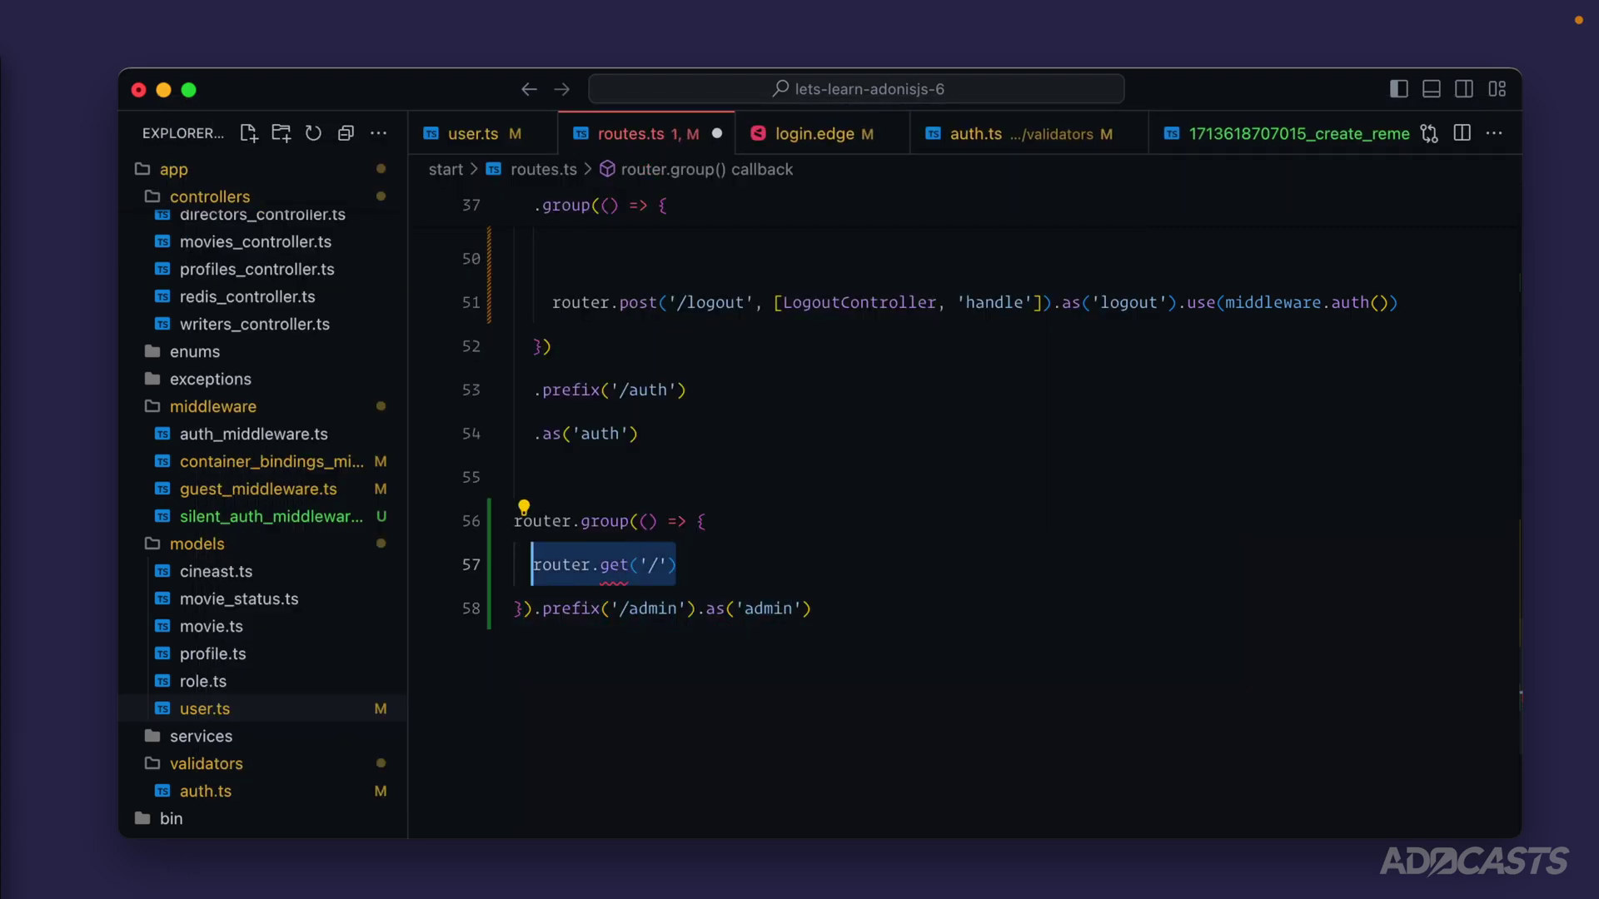
key("Right")
key("Left")
type(", async ")
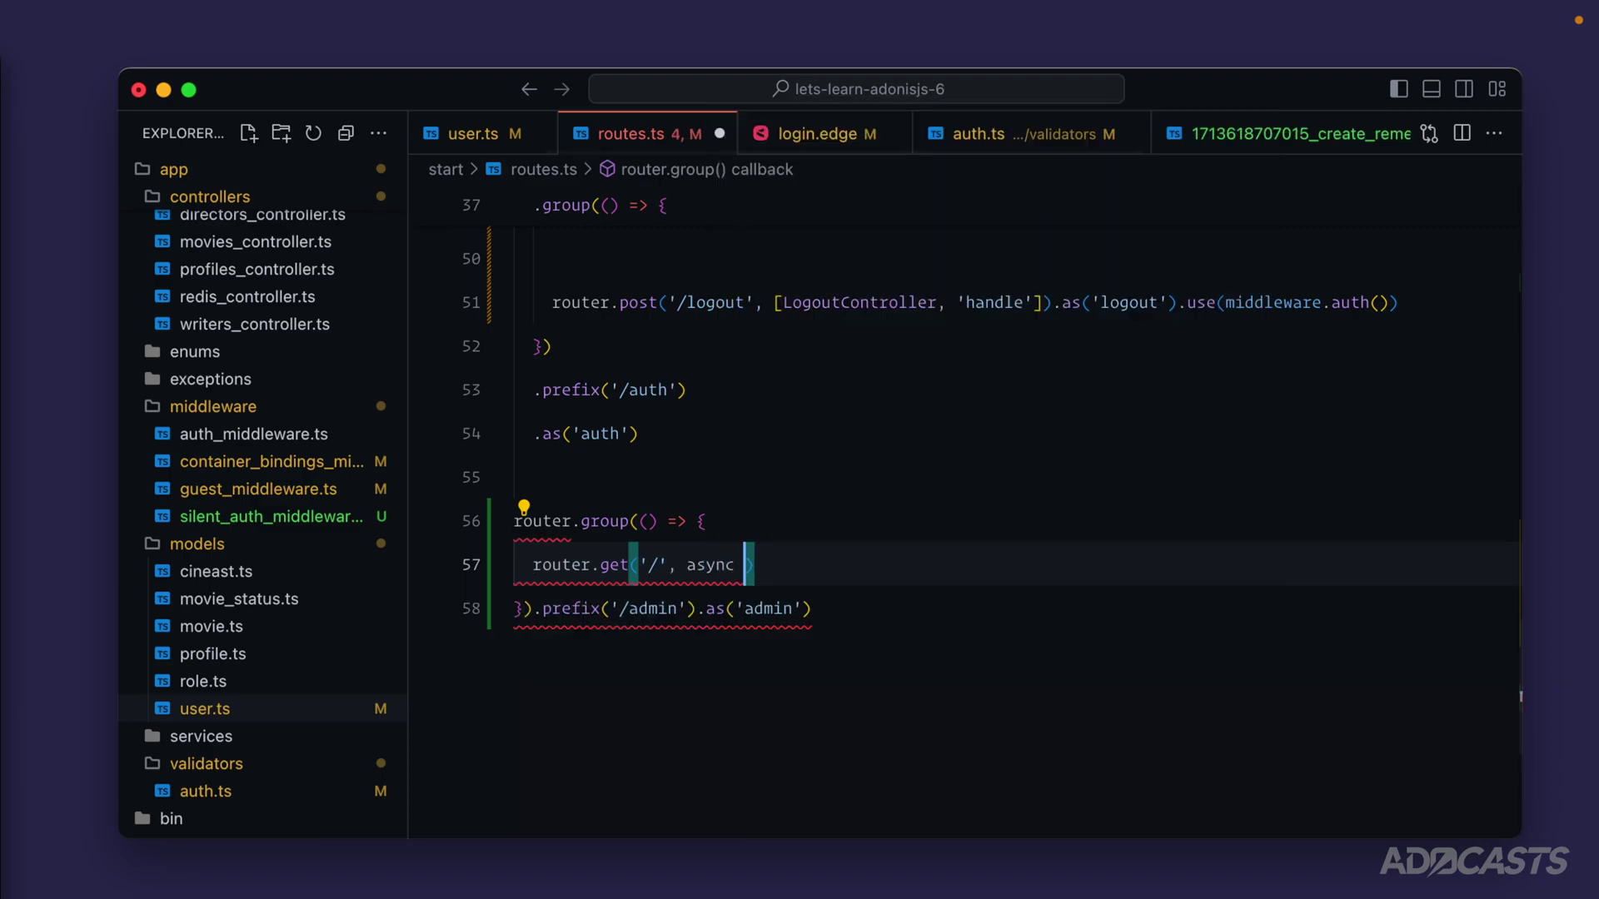
type("(ctx) =>")
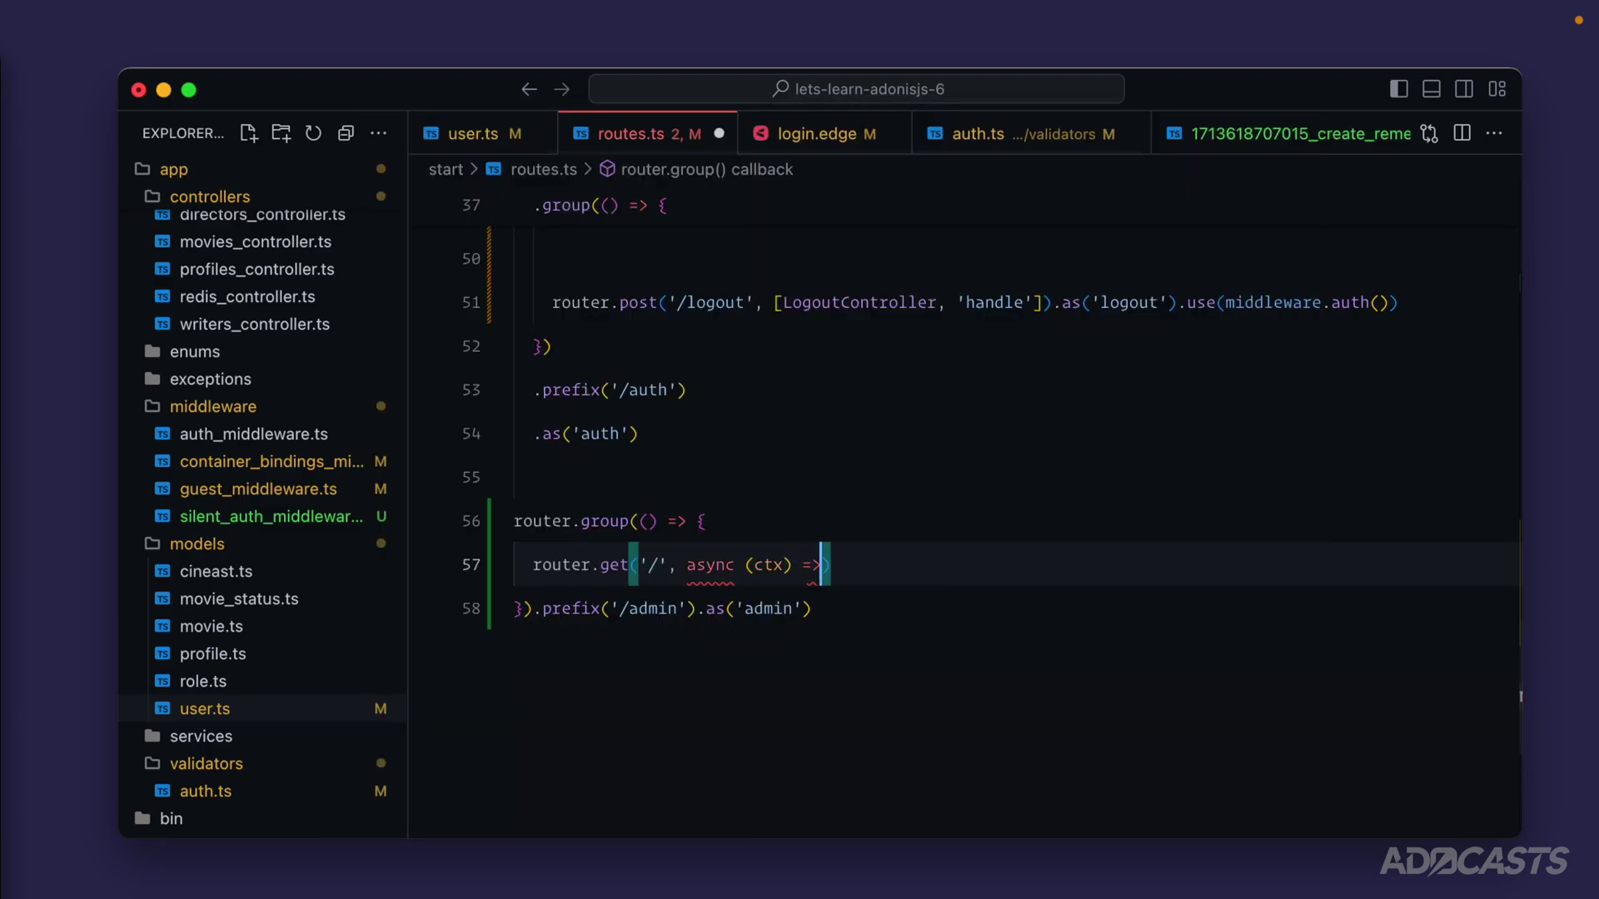
type(" {")
key("Return")
type("return 'You are he")
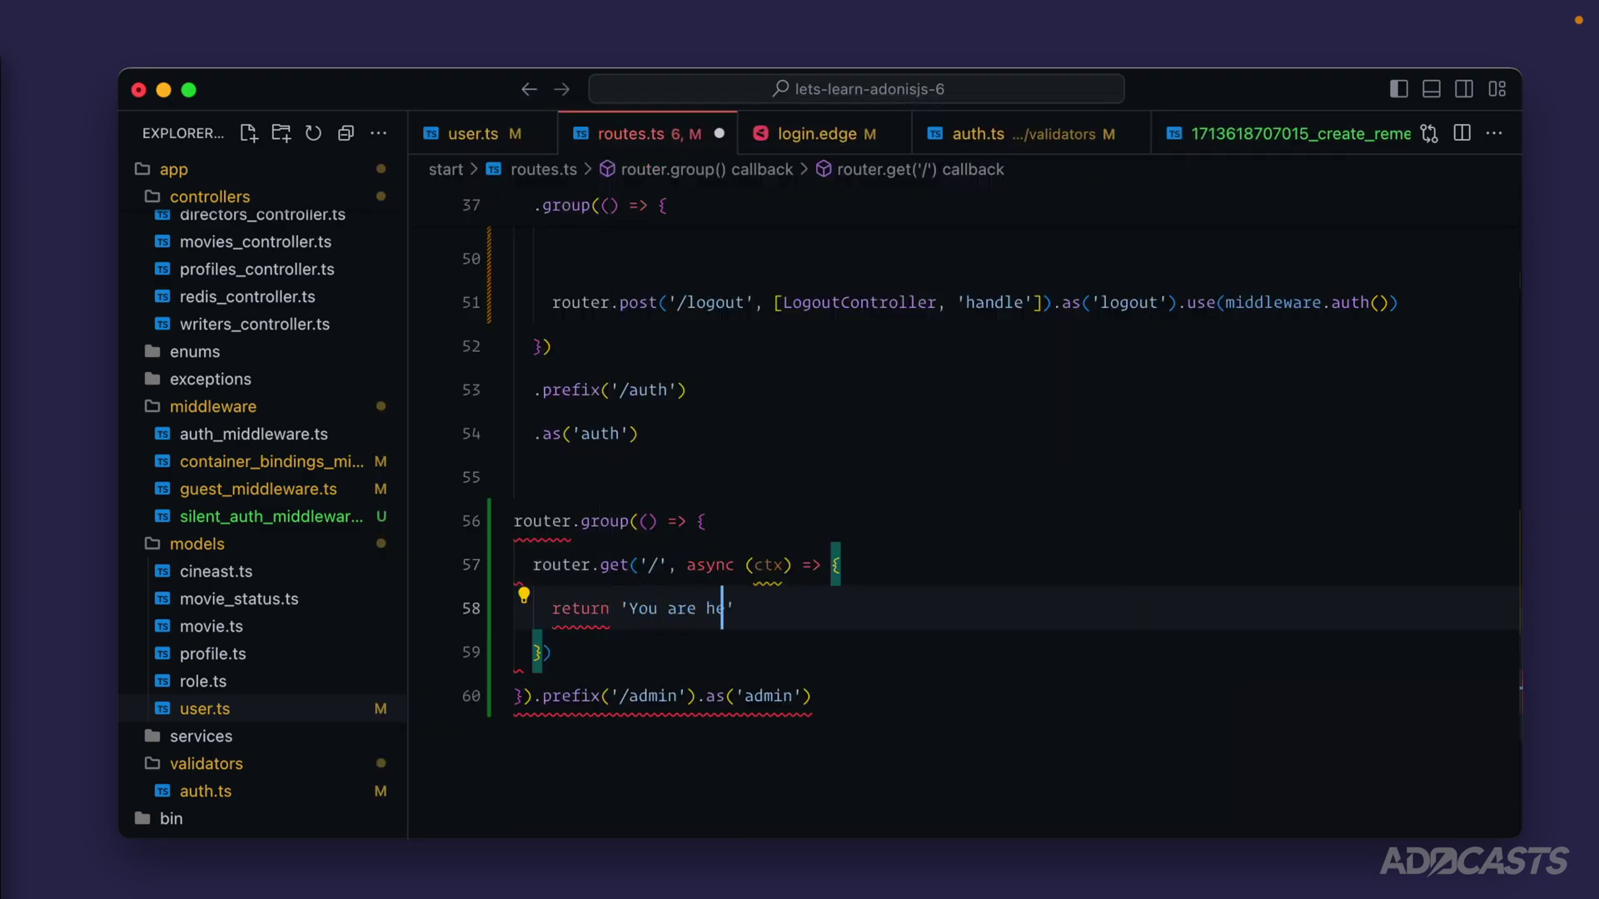
type("re!")
key("ctrl+s")
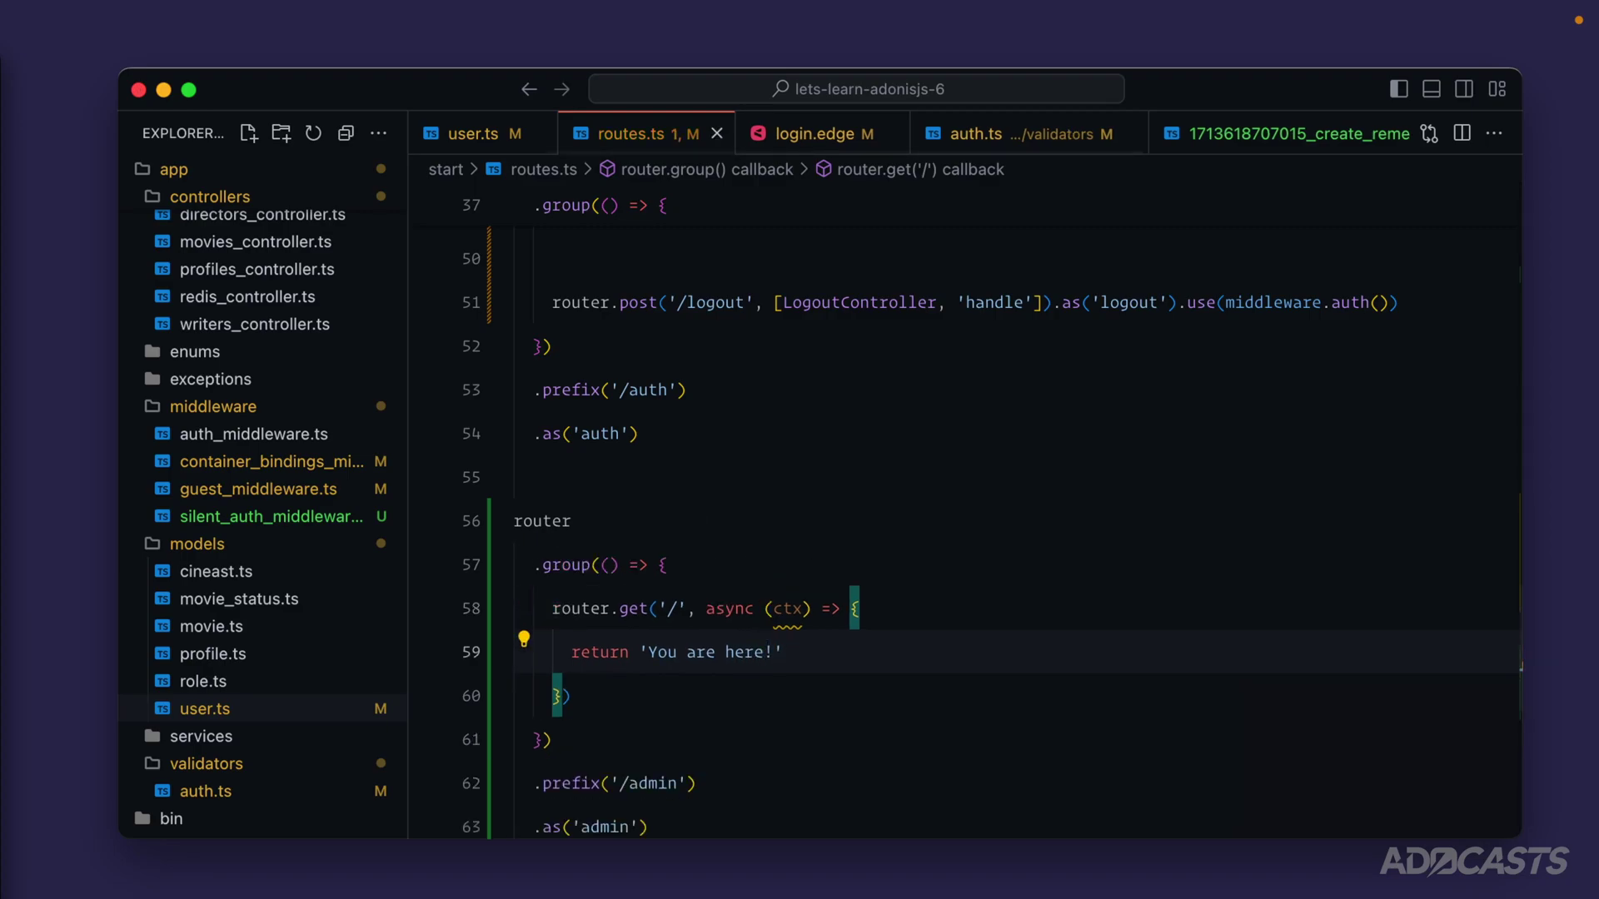
scroll(762, 681, "down", 2)
left_click_drag(695, 703, 533, 700)
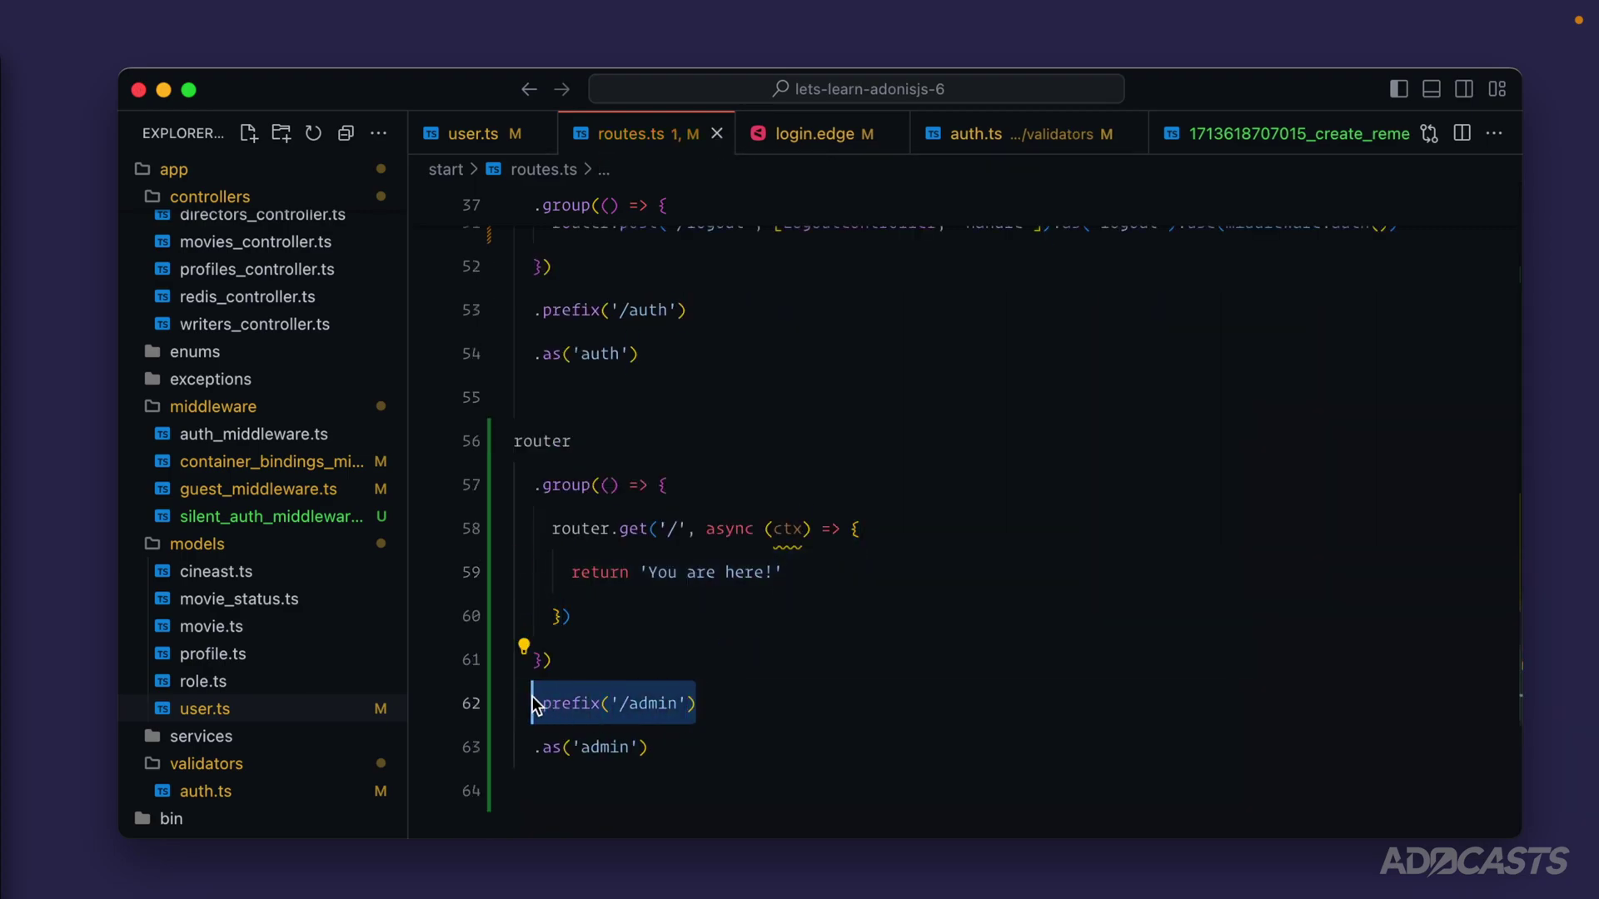
left_click(643, 623)
Step: Load localhost:3333/admin in a private Firefox window and check the dev server terminal
left_click_drag(821, 572, 561, 571)
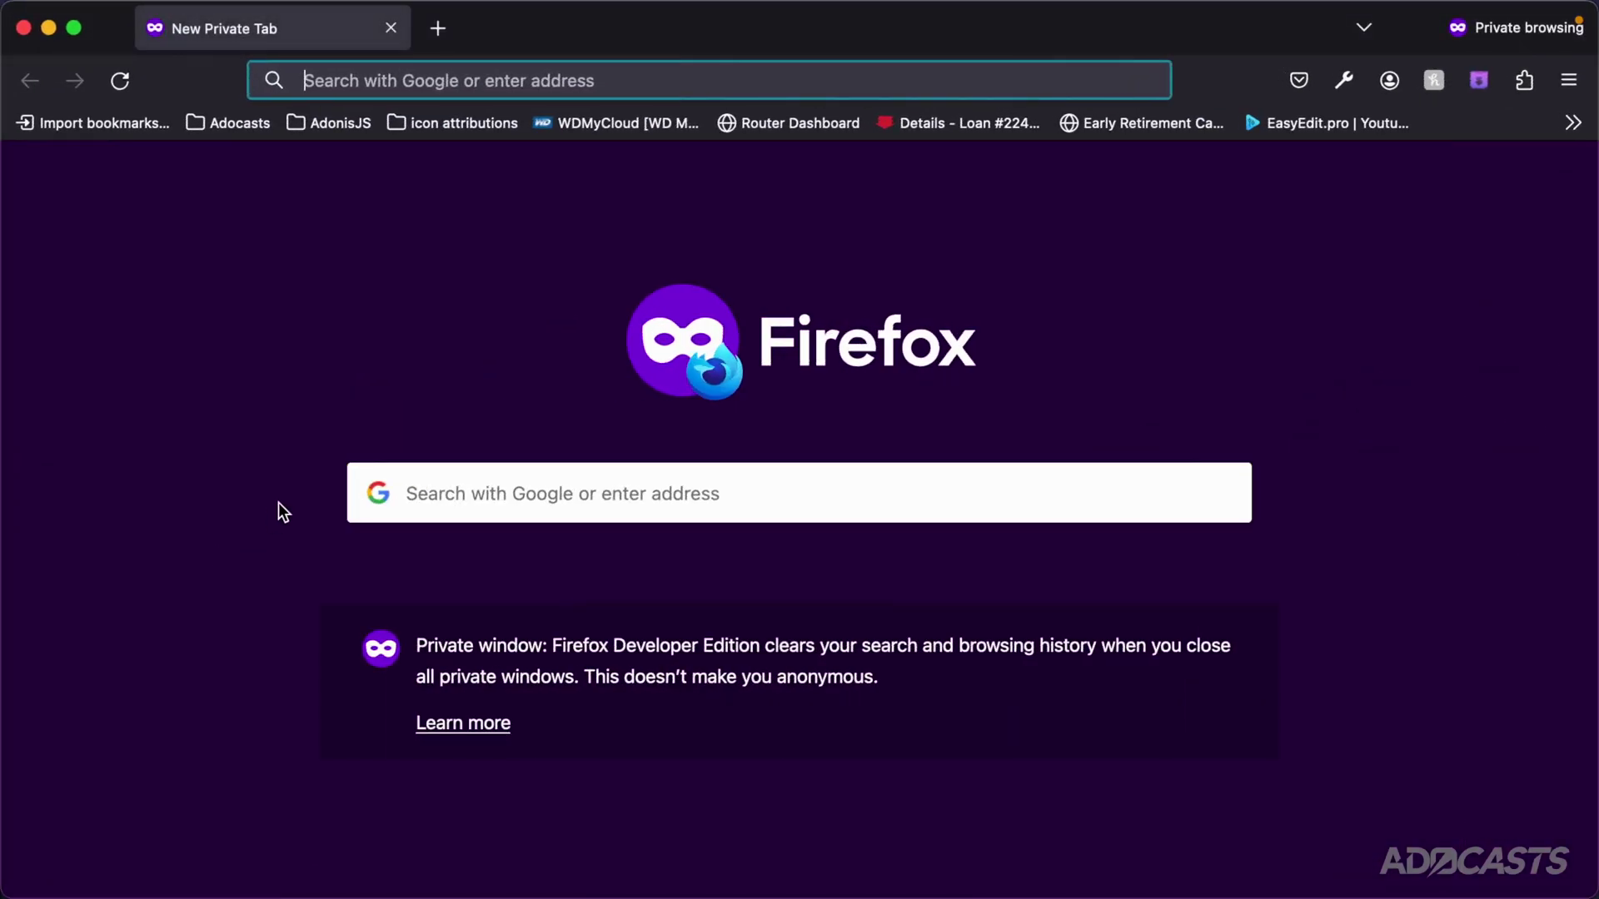
type("localhost")
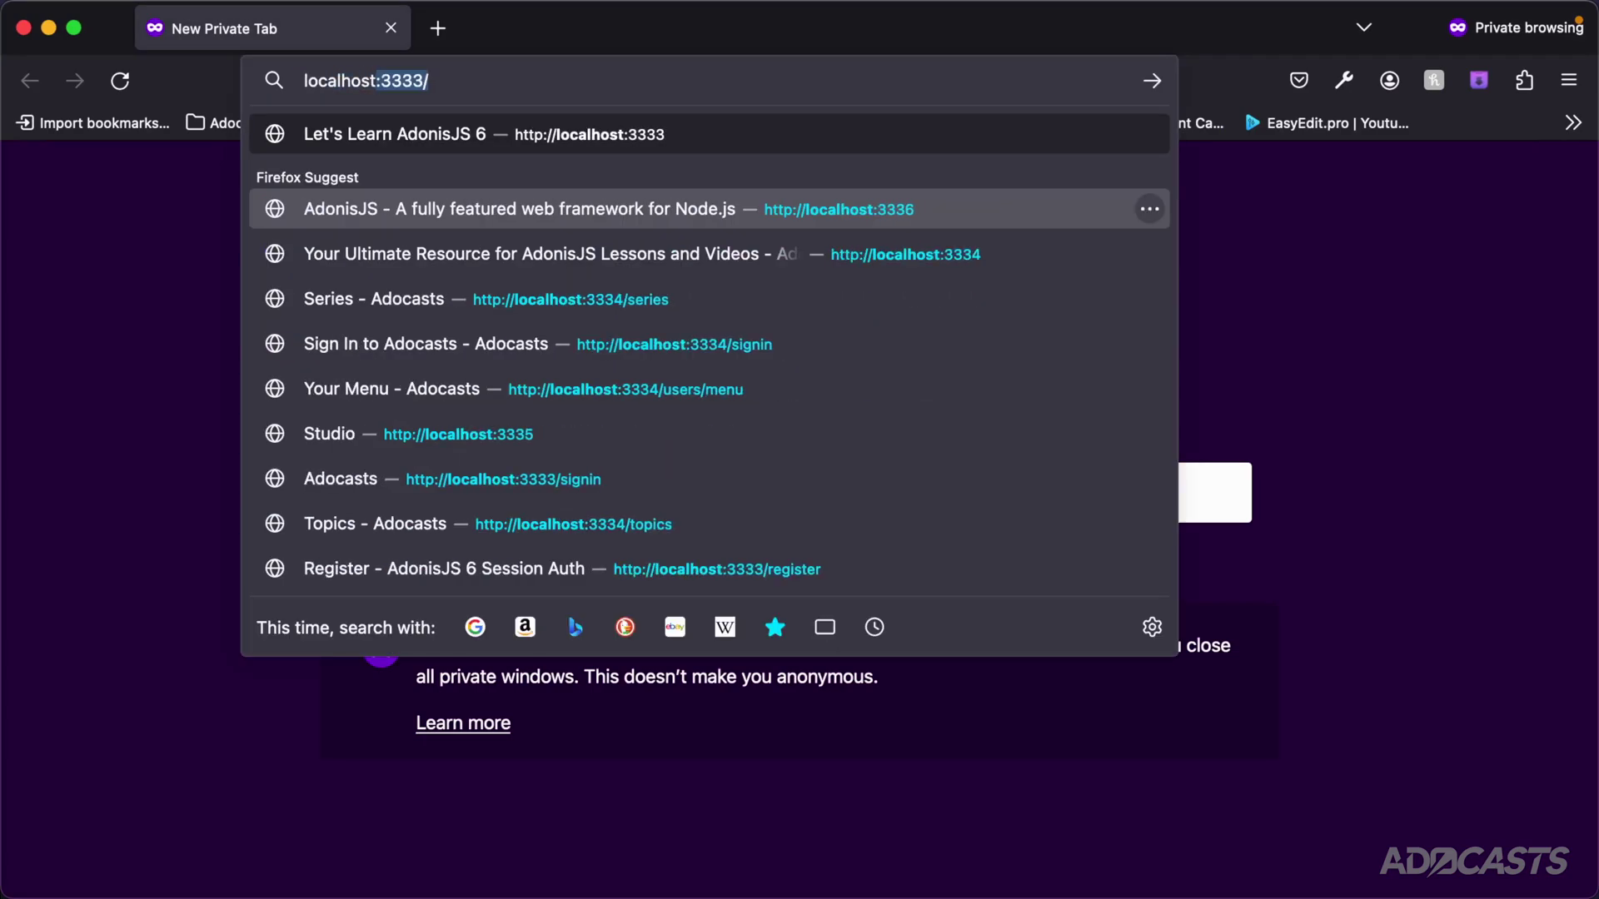
type(":3333/a")
key("BackSpace")
key("BackSpace")
type("admin")
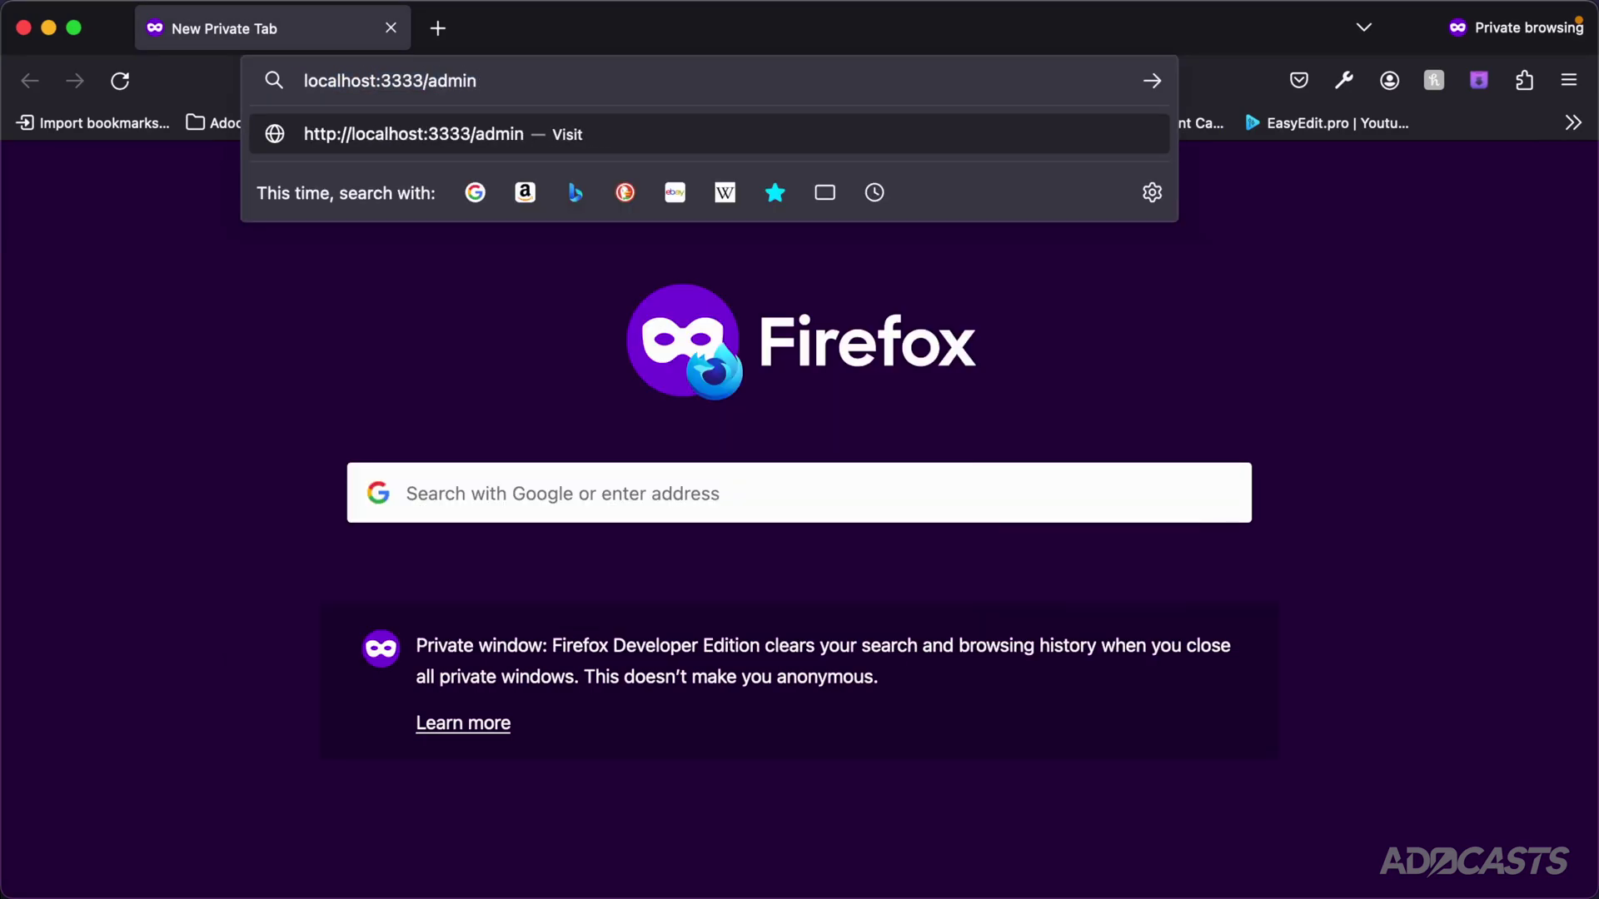
key("Return")
key("super+Tab")
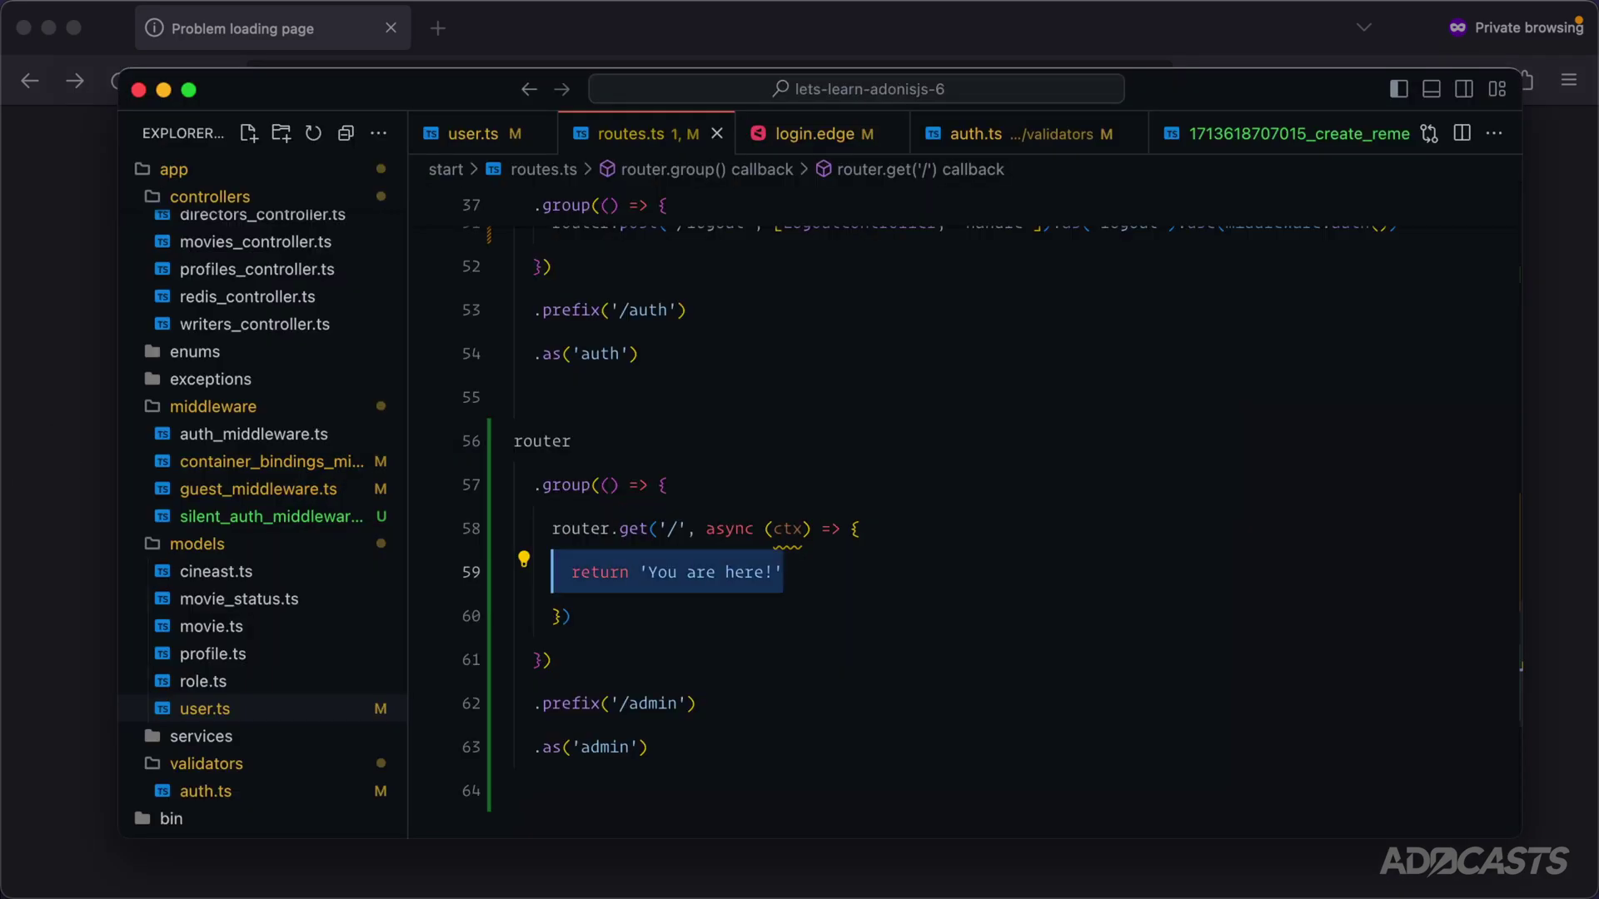
type(".as('index")
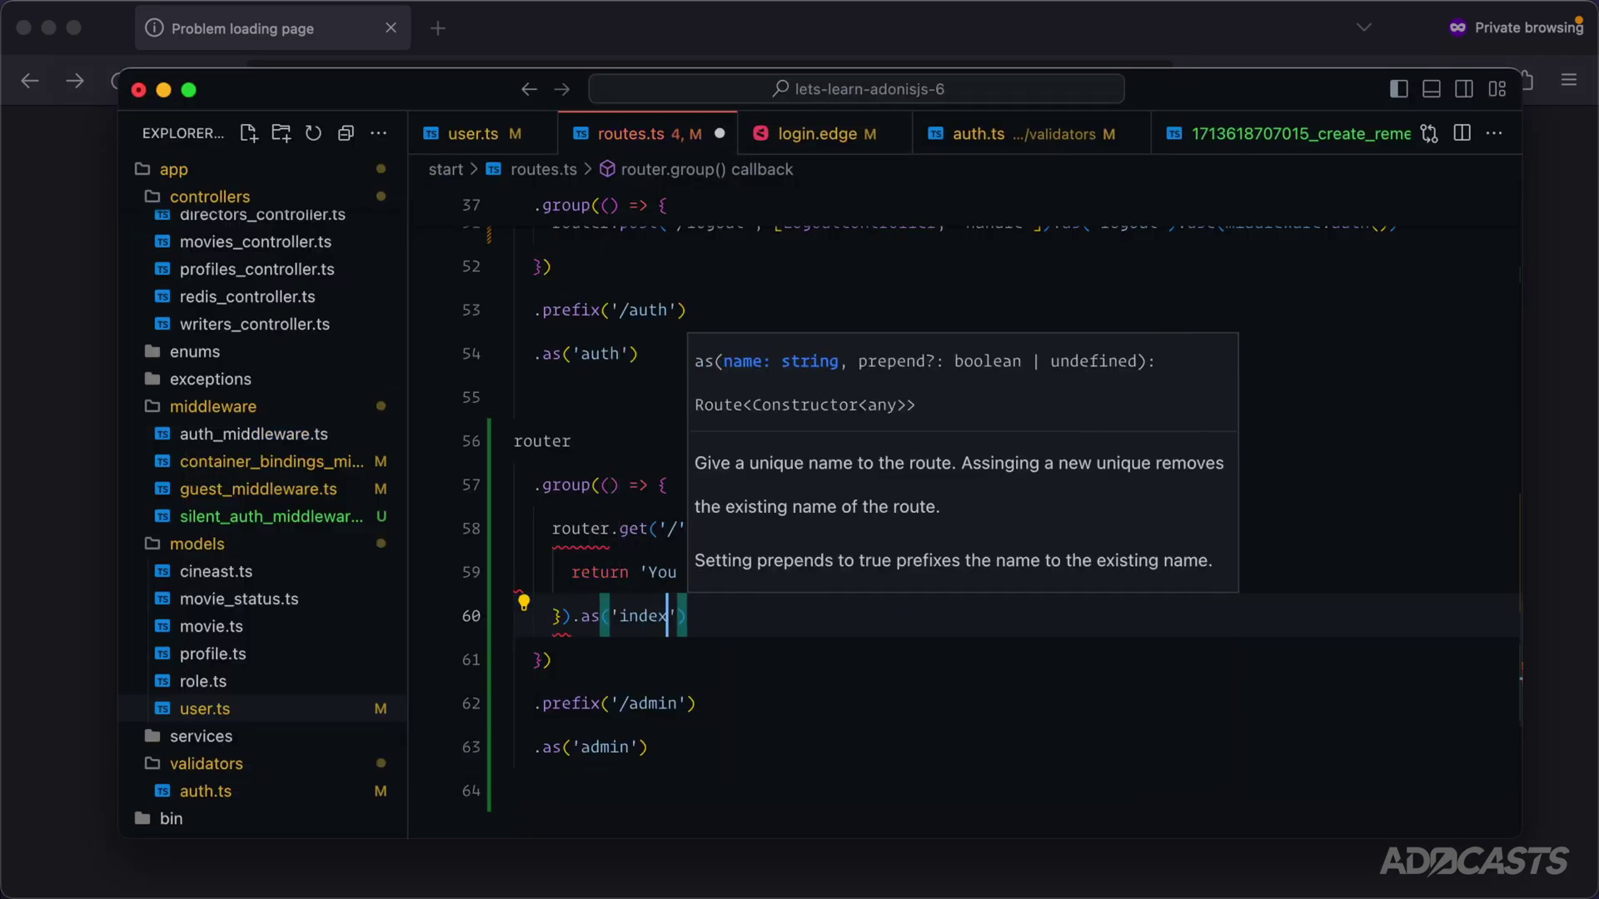
Step: Name the root route 'index', save, and reload /admin in Firefox to see 'You are here!'
key("super+s")
key("super+Tab")
left_click(123, 81)
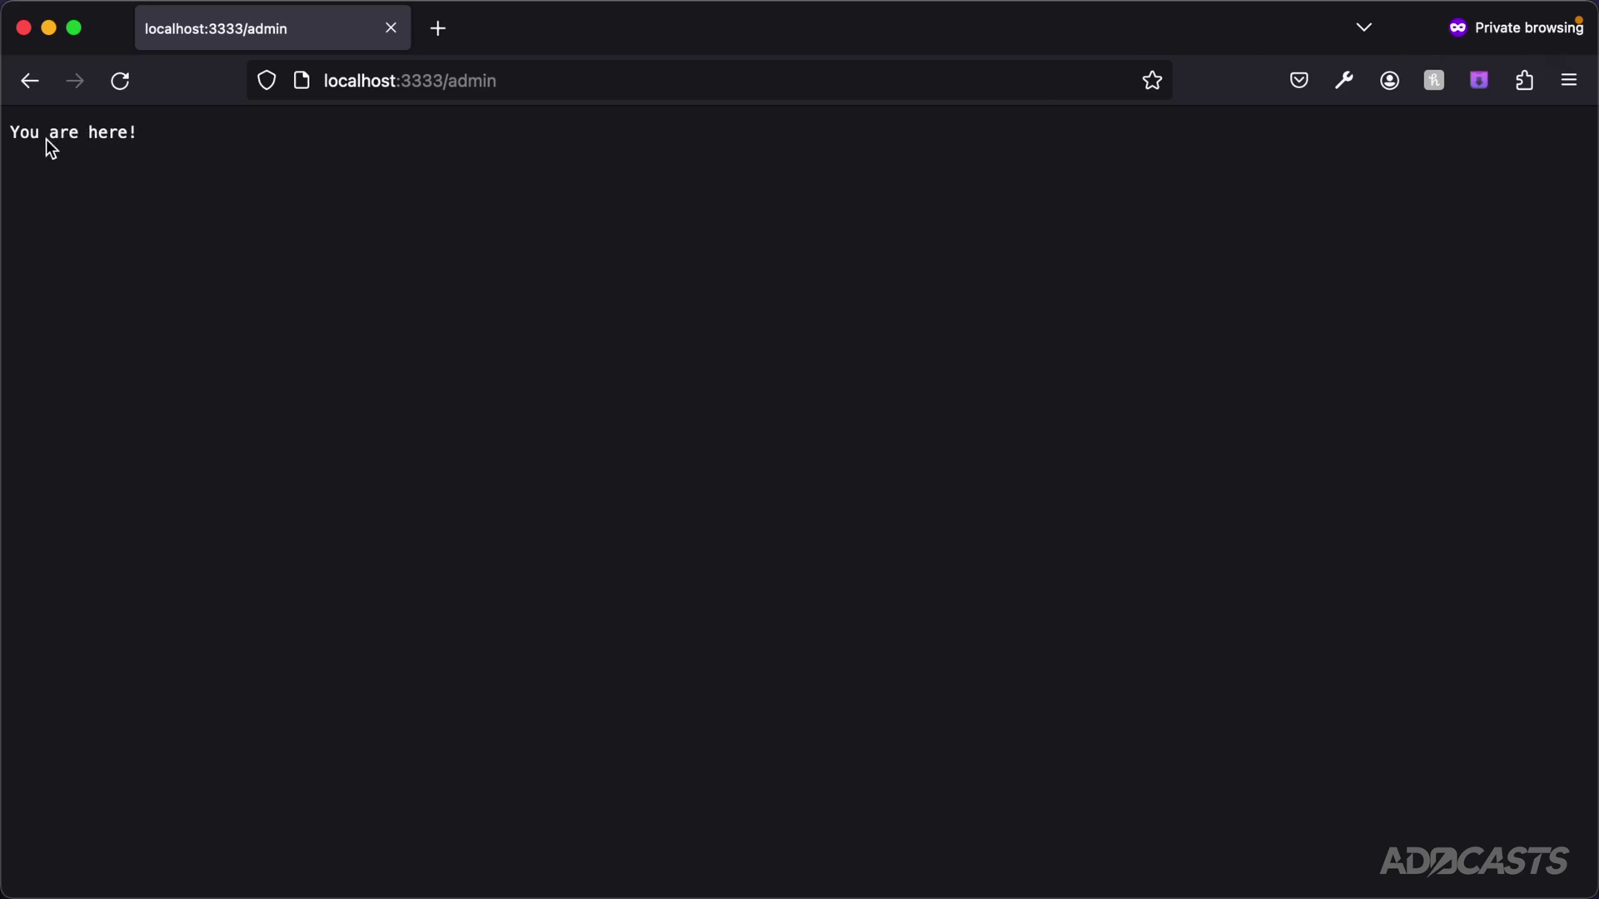
key("super+Tab")
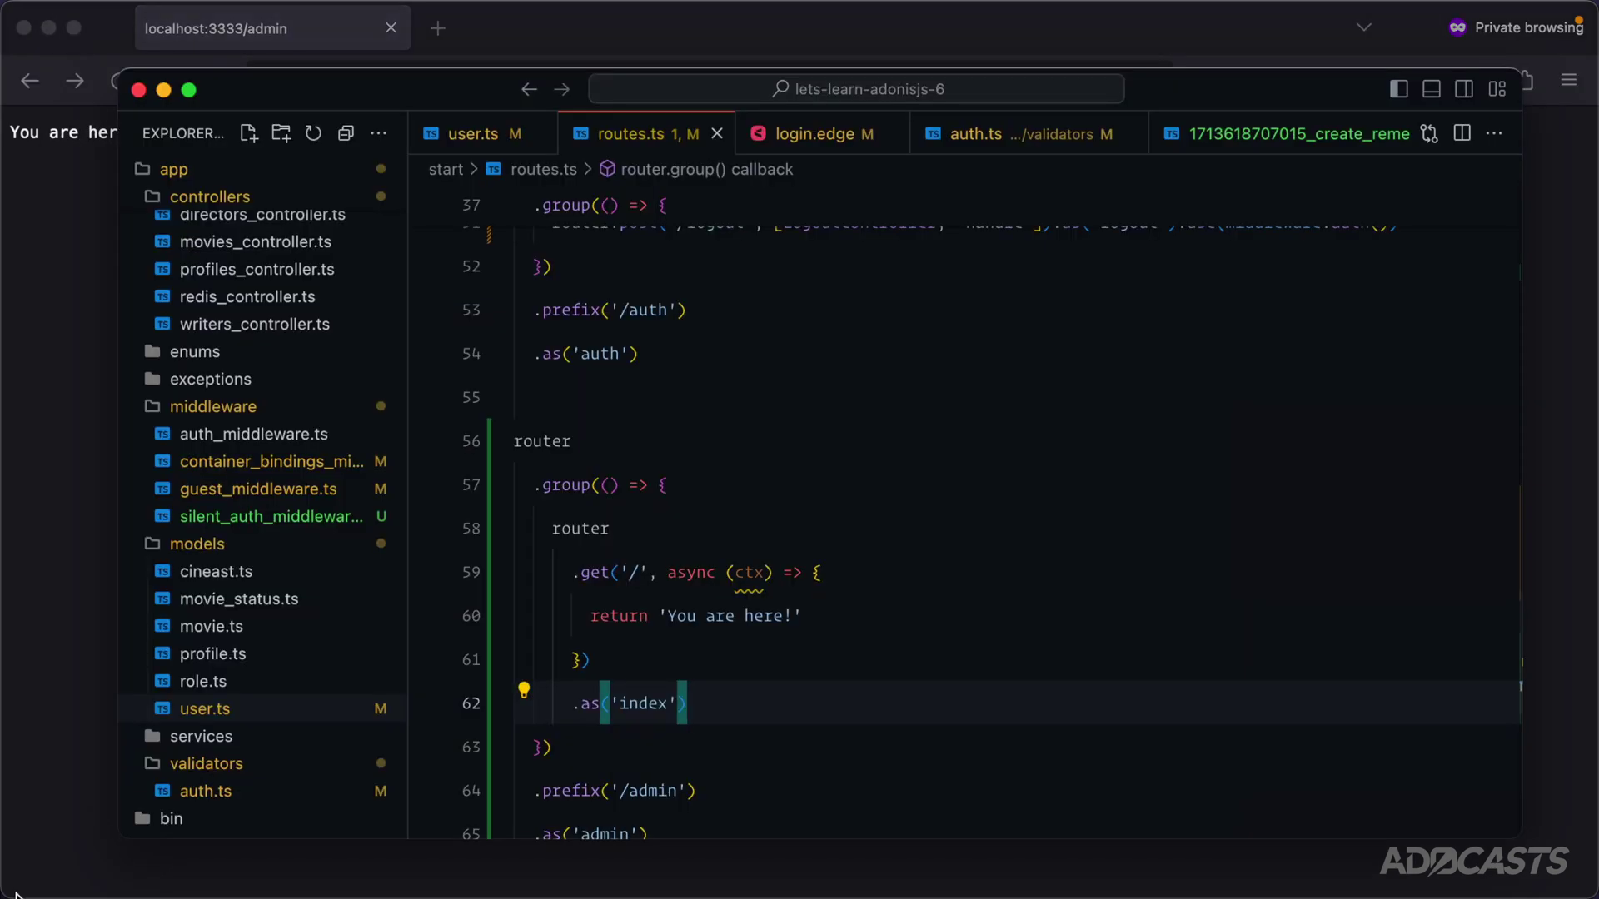
scroll(884, 647, "down", 2)
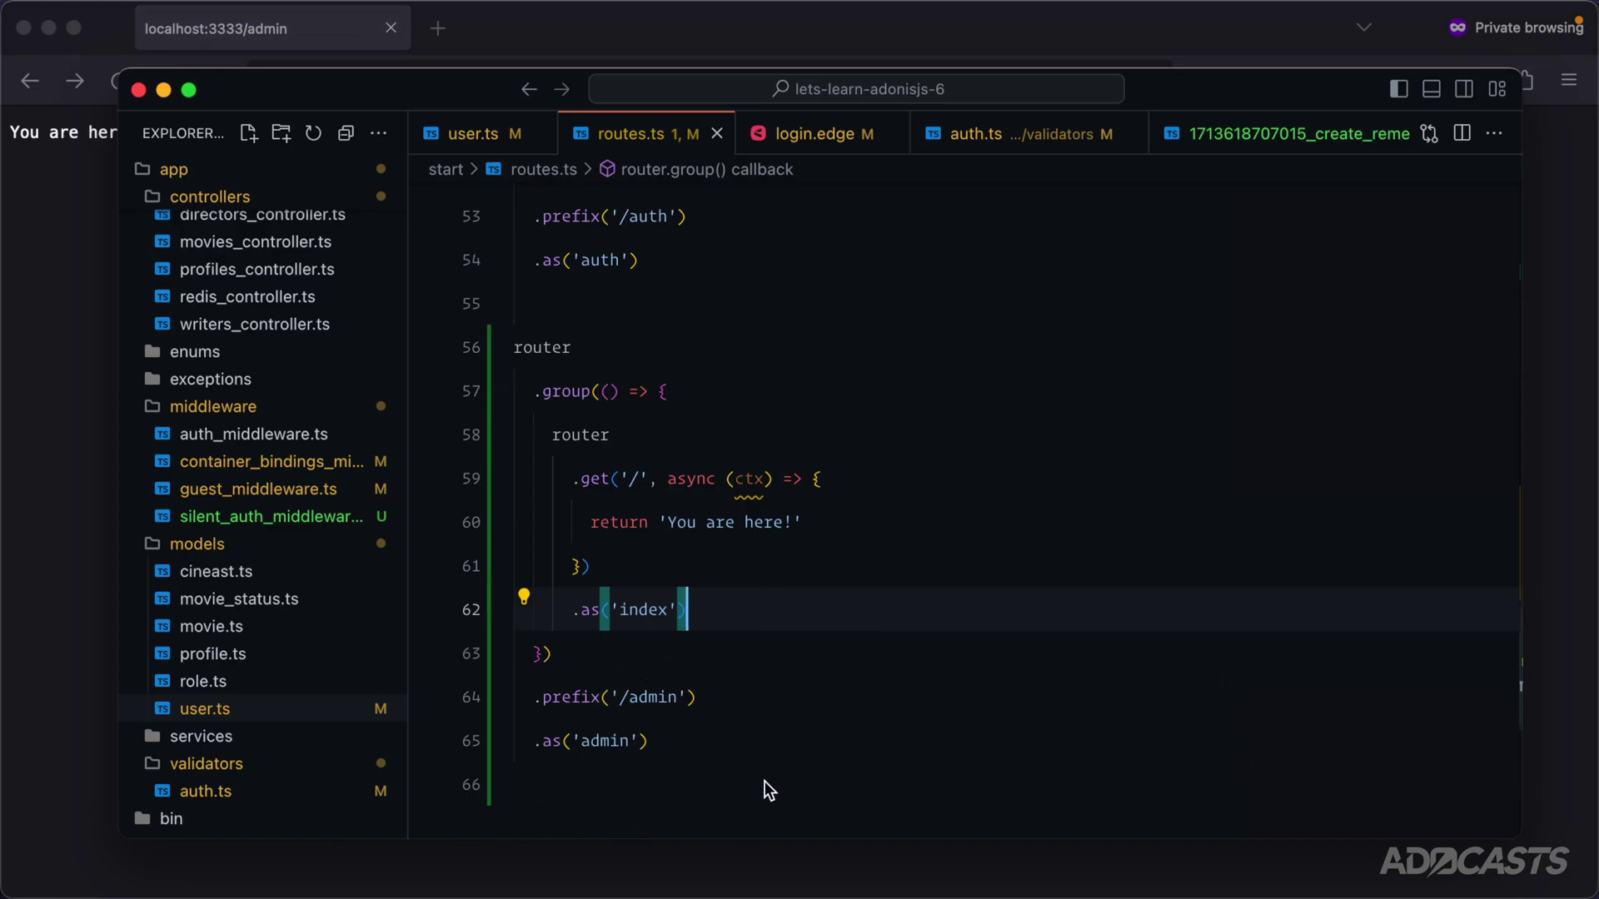
Step: Append .use(middleware.auth()) to the admin group chain and save routes.ts
left_click(742, 741)
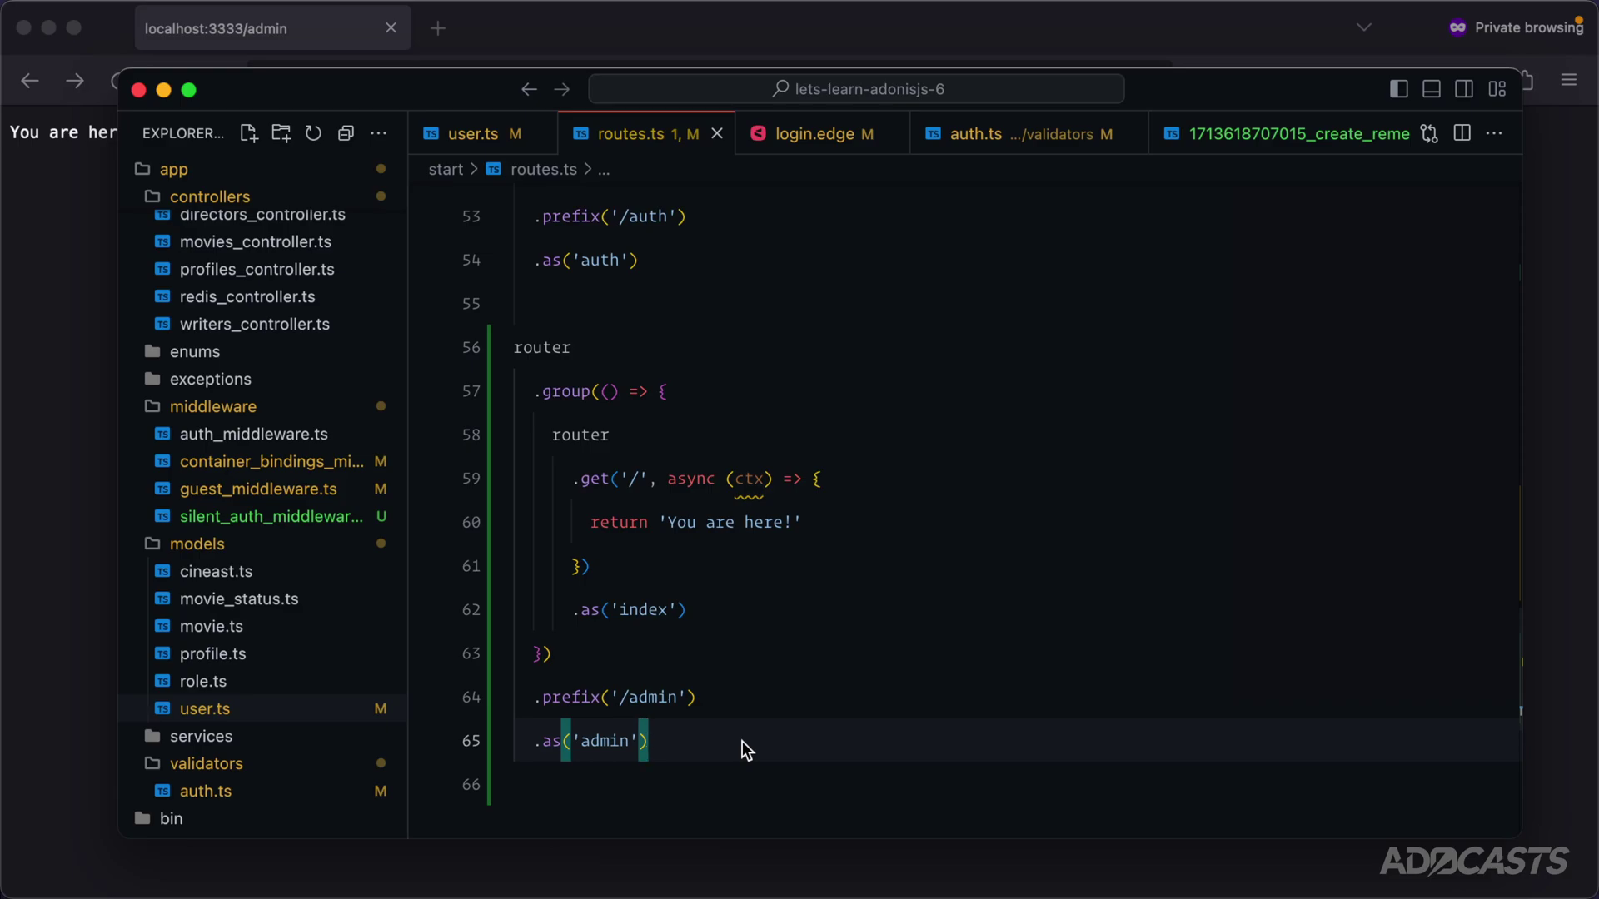
key("Return")
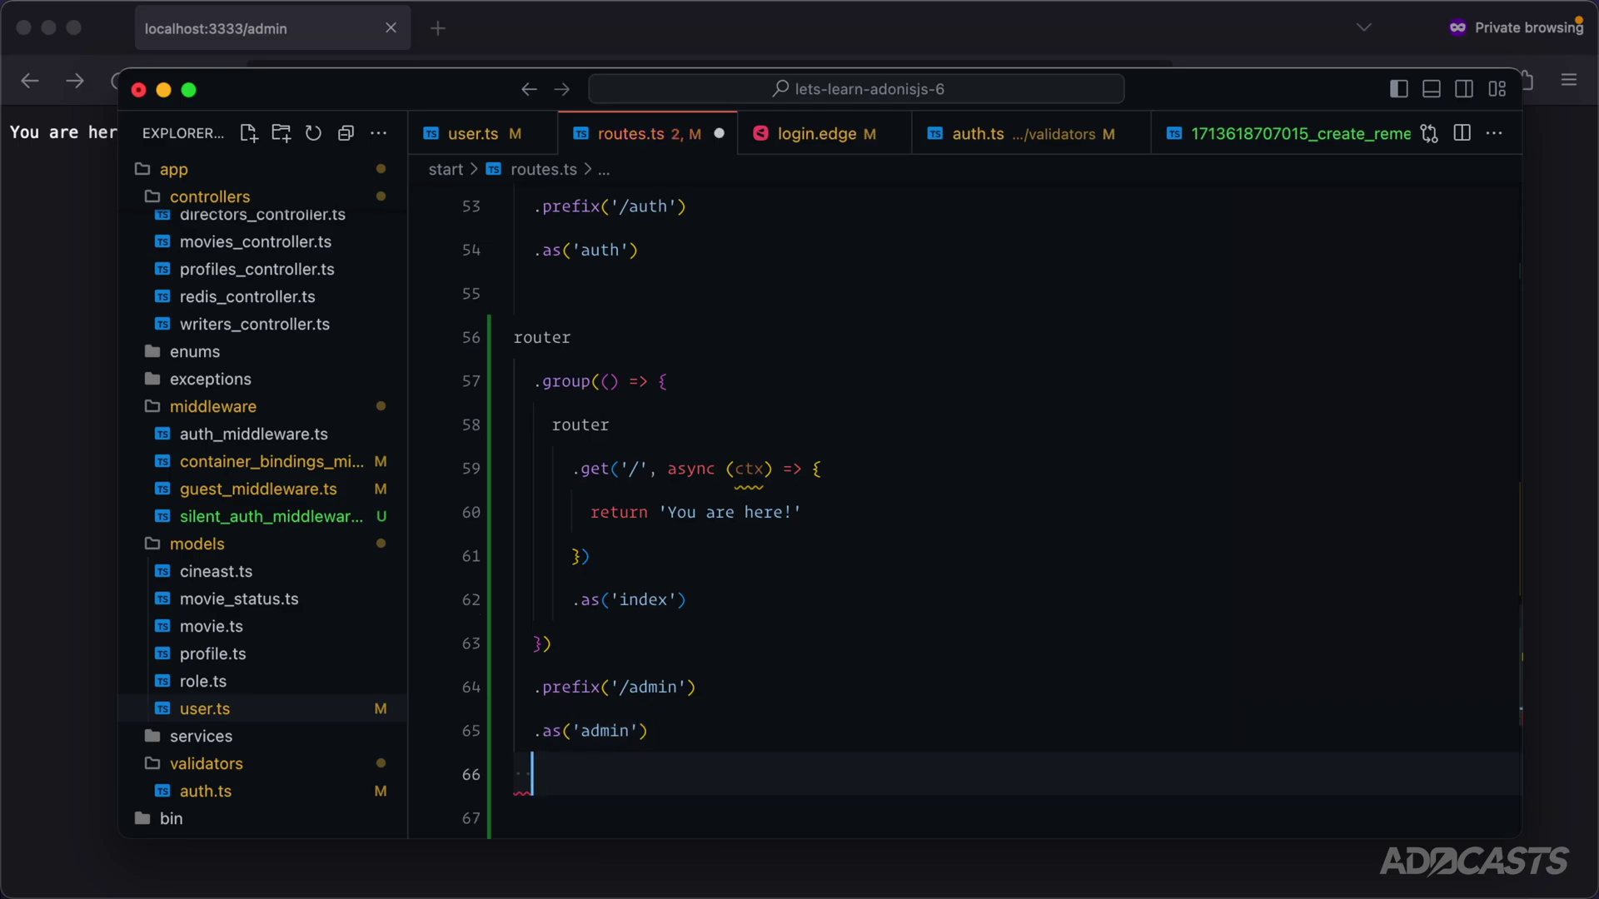
type(".use(middle")
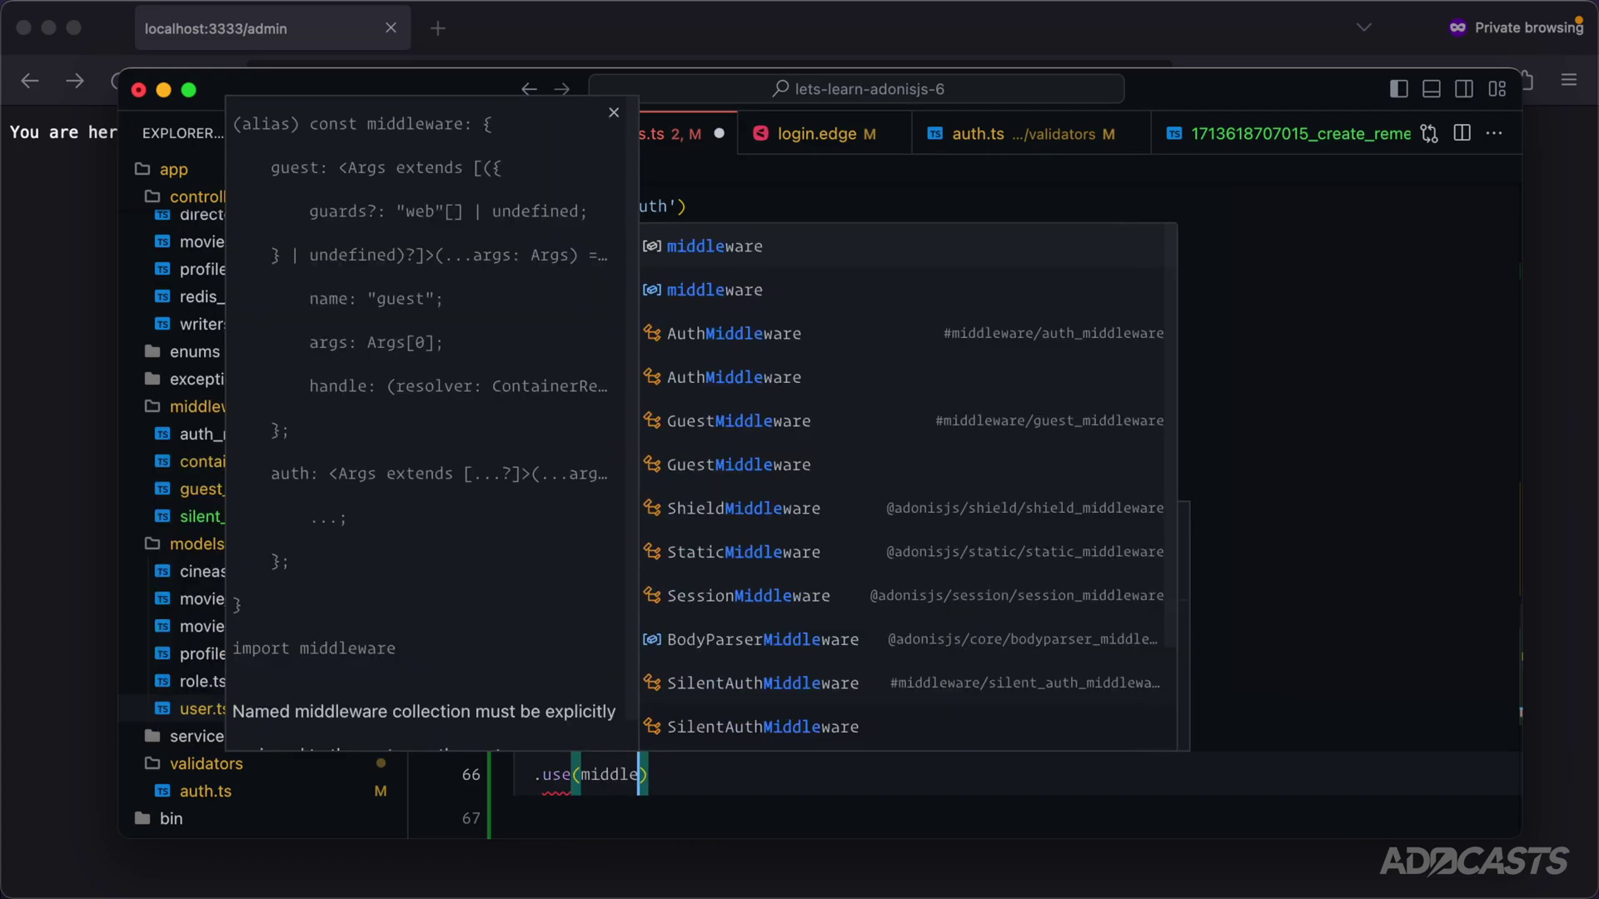
key("Tab")
type(".auth()")
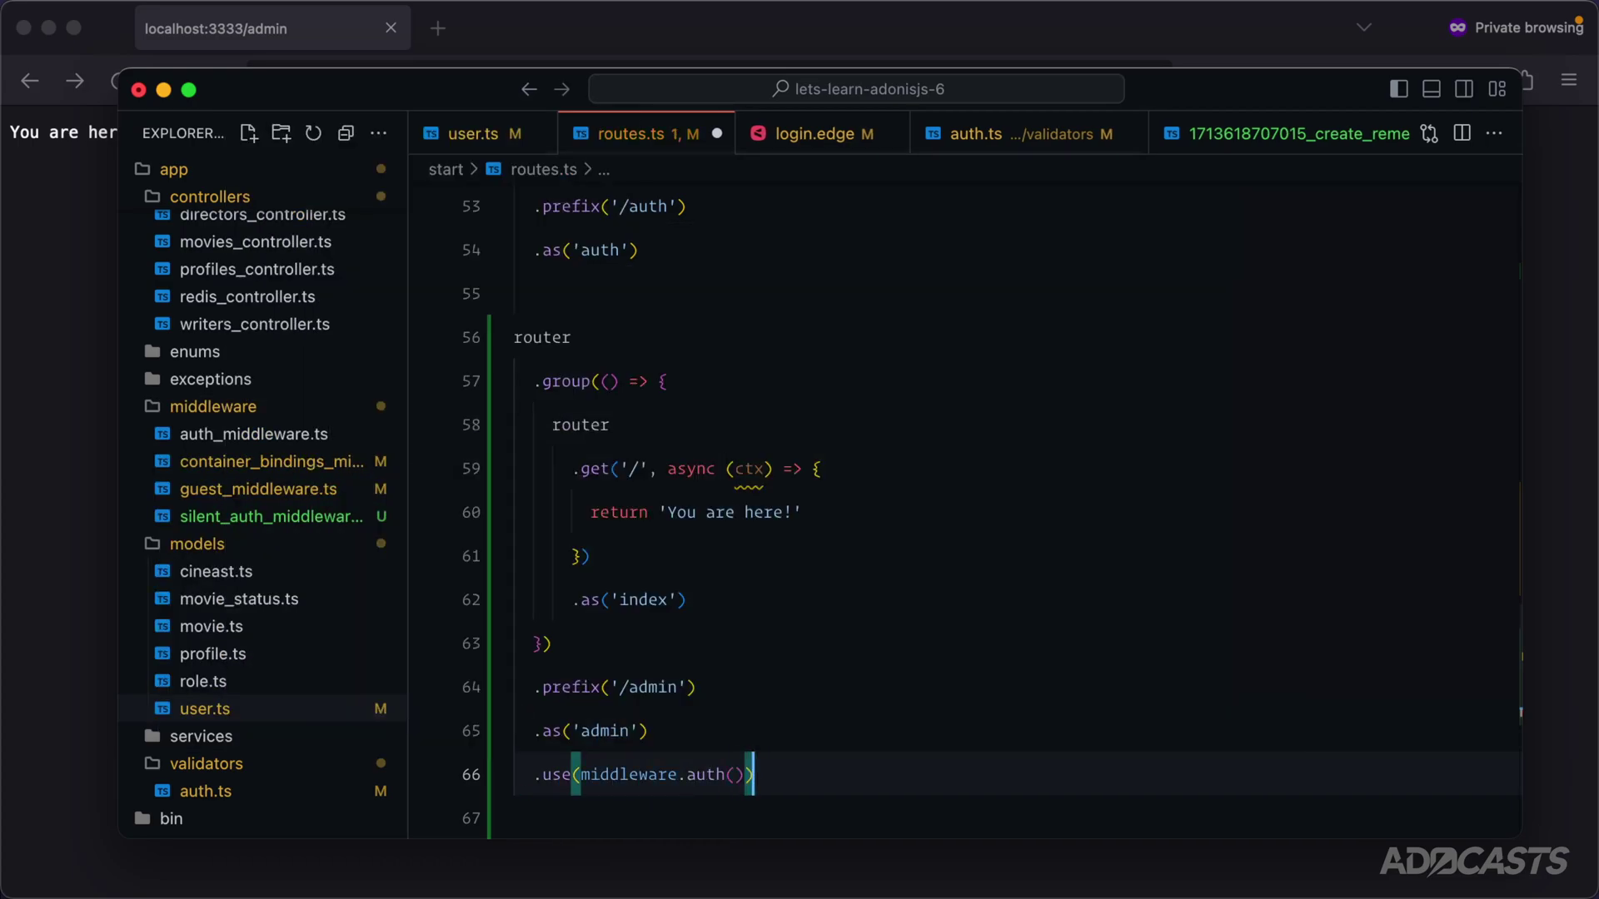
key("ctrl+s")
left_click(732, 37)
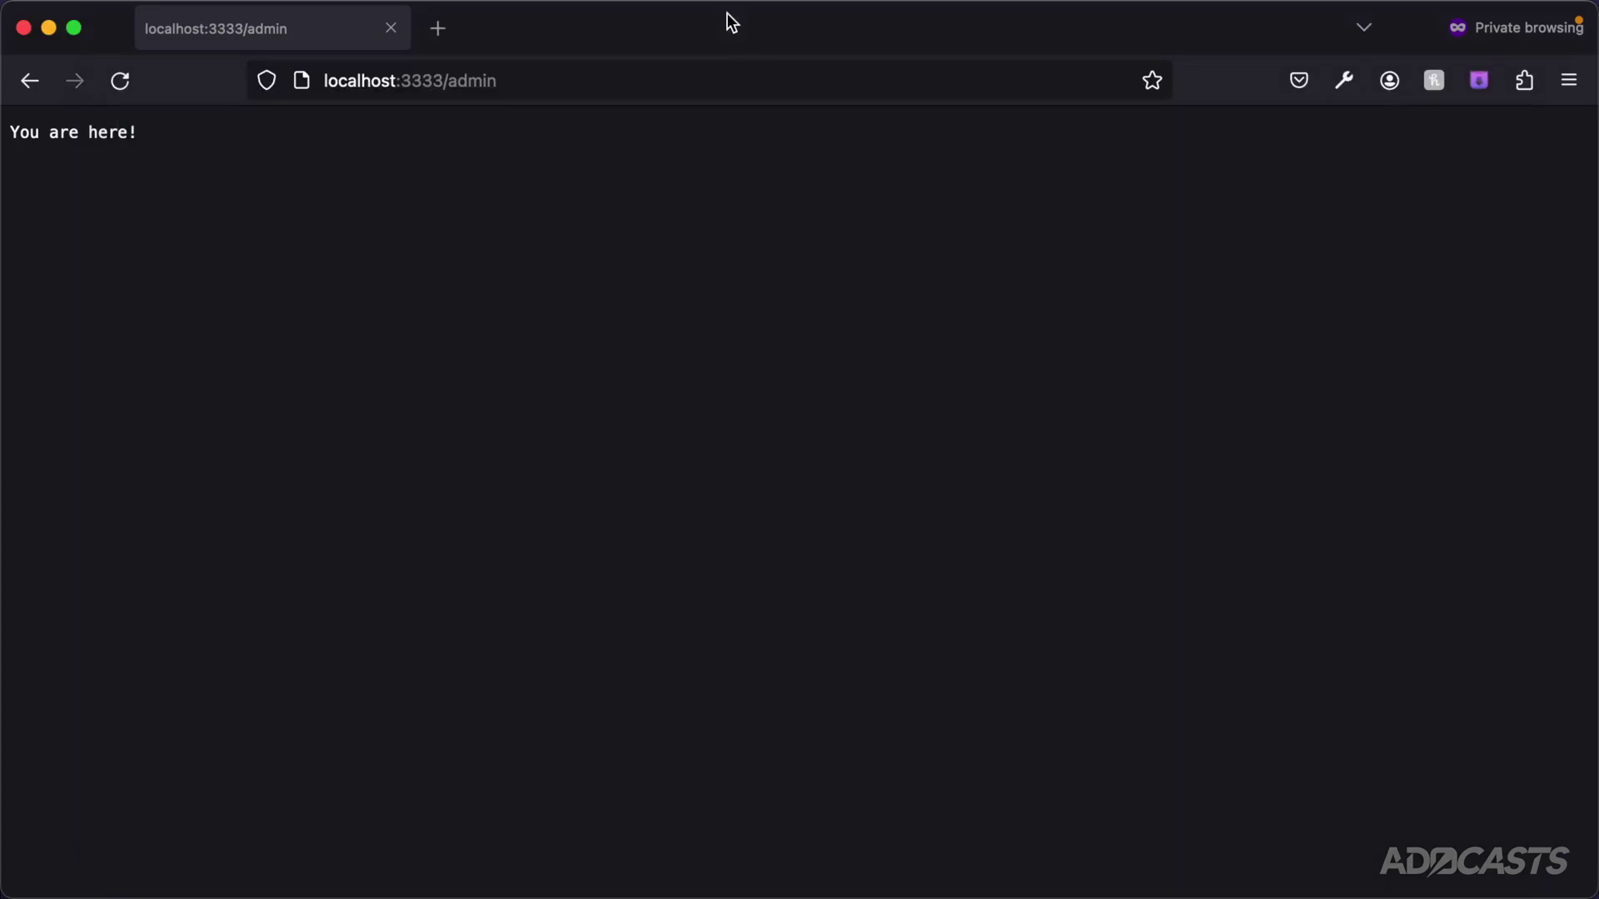
Step: Reload localhost:3333/admin, which redirects to a 404 'Cannot GET:/login' page
left_click(115, 85)
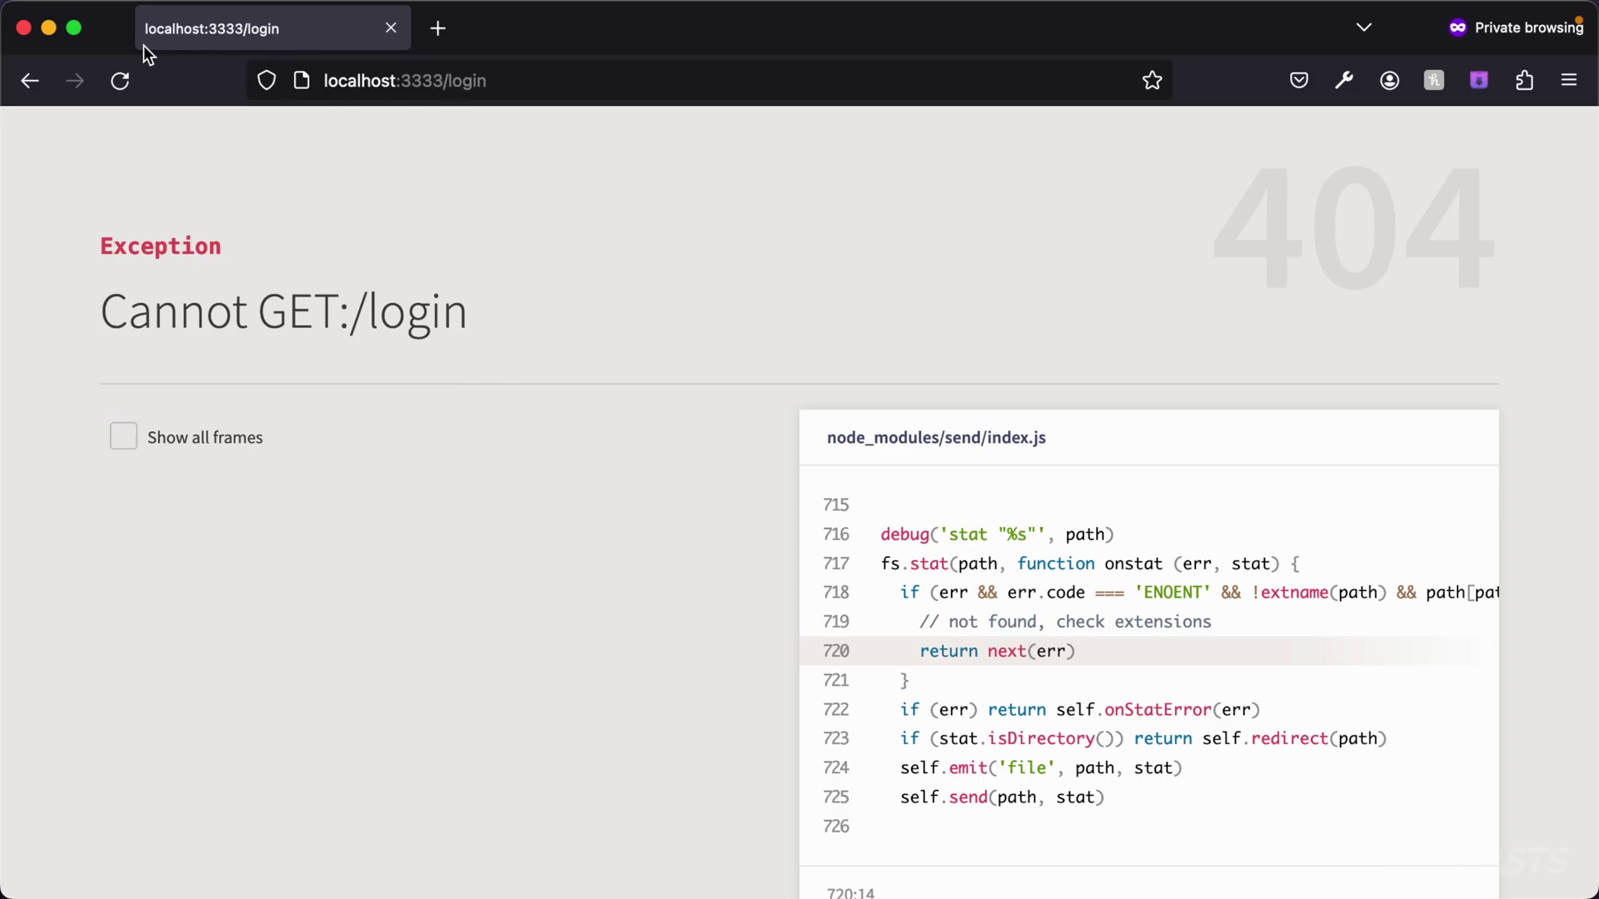
Step: Change redirectTo in auth_middleware.ts to '/auth/login' and save the file
left_click(49, 28)
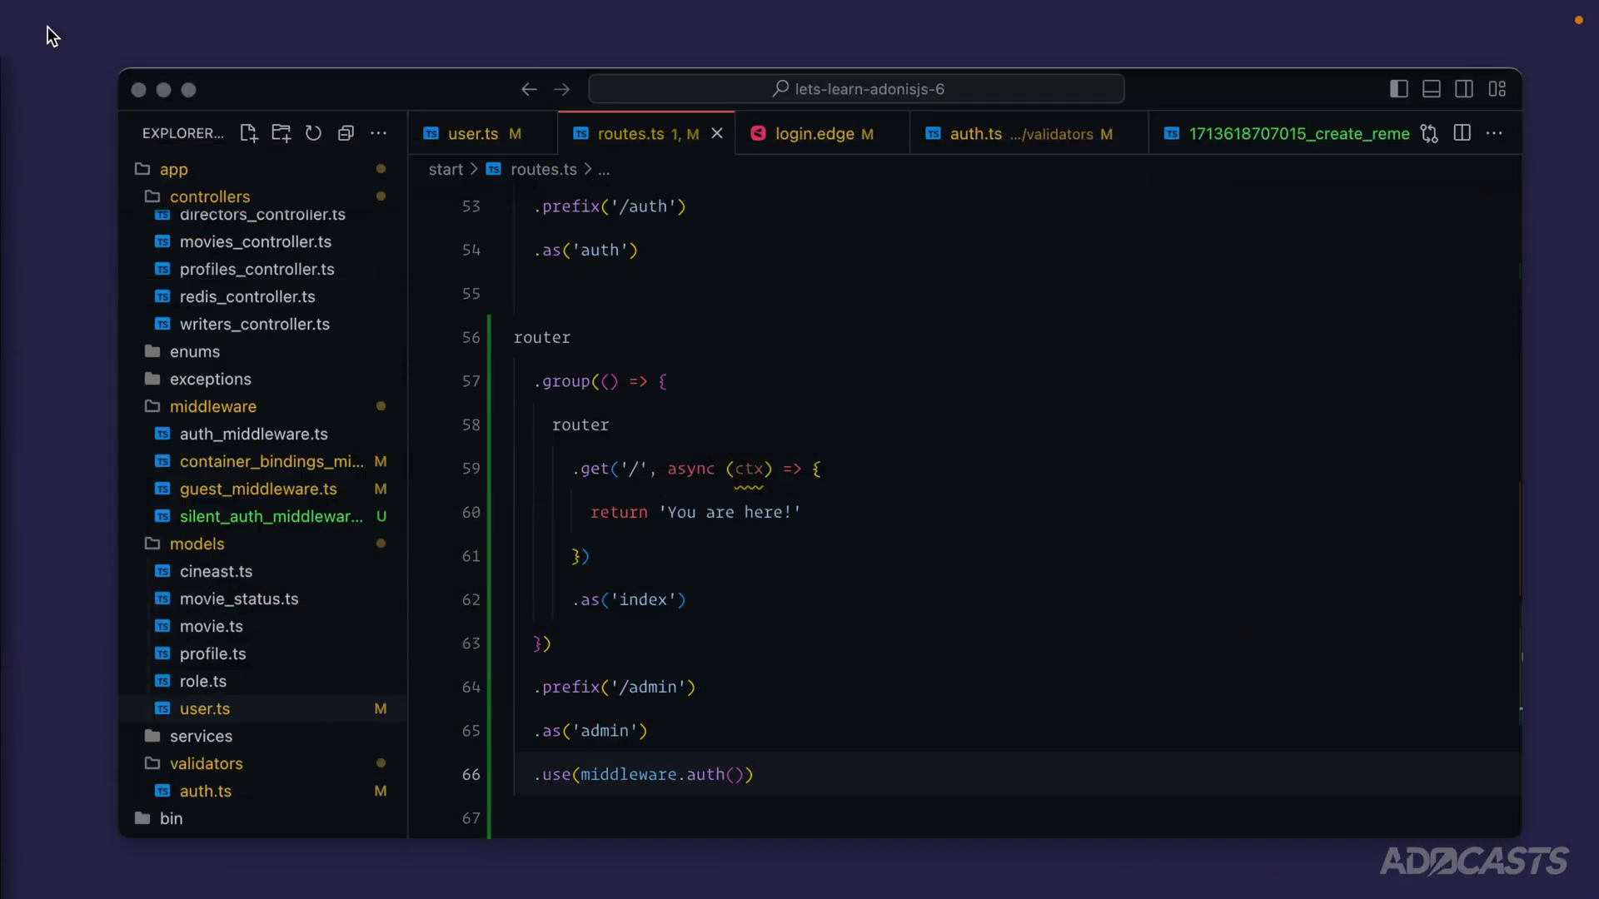
left_click(227, 434)
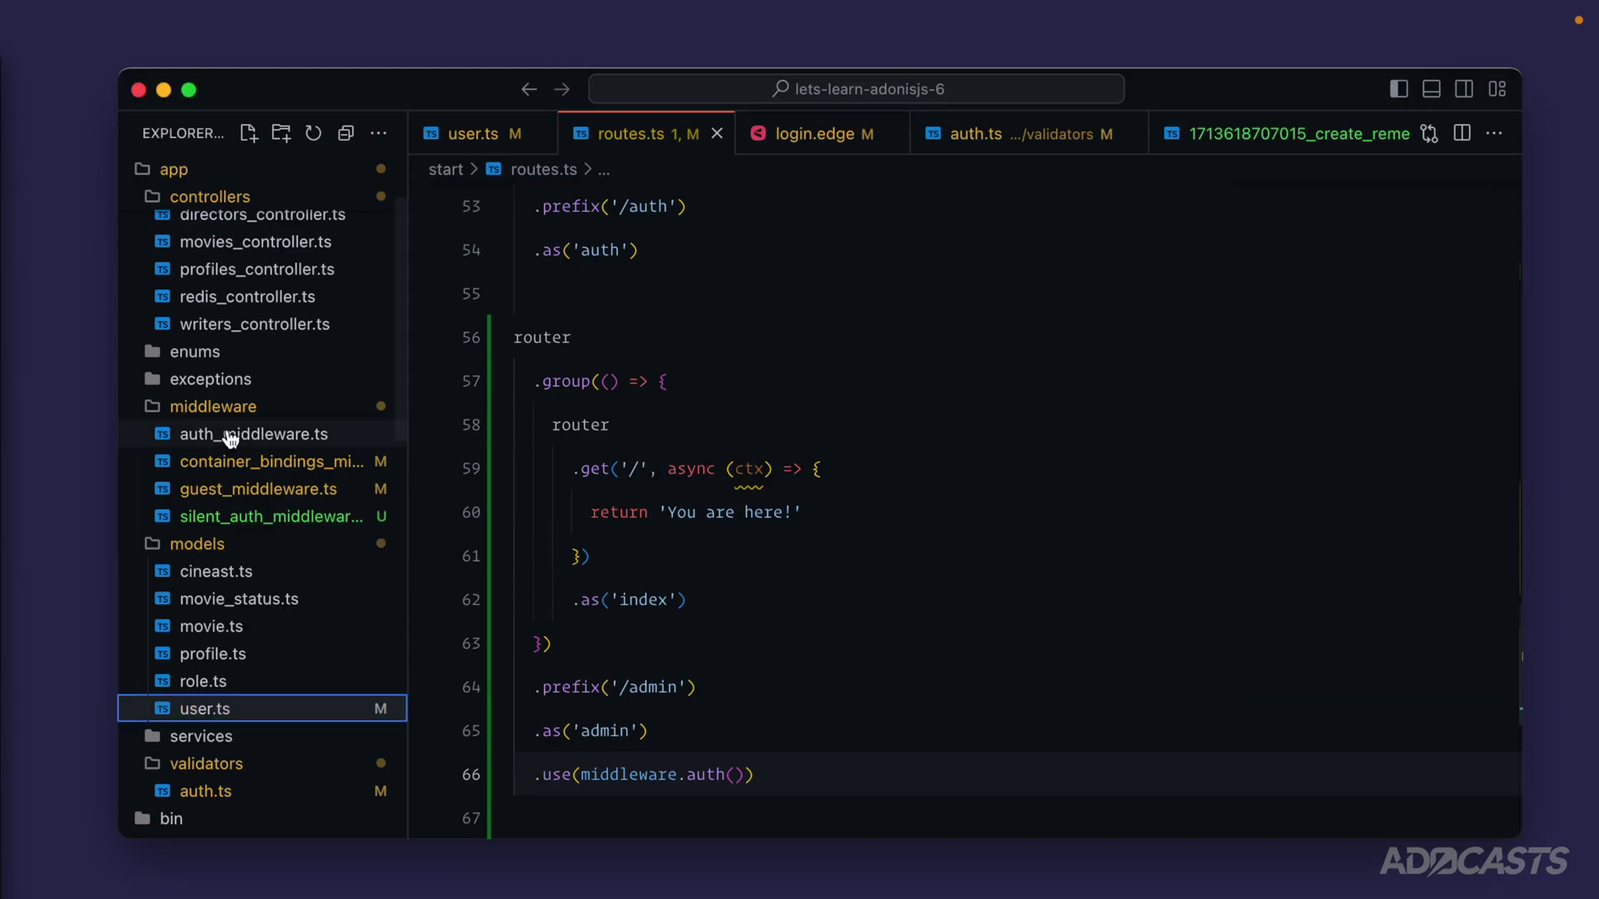
scroll(752, 462, "up", 2)
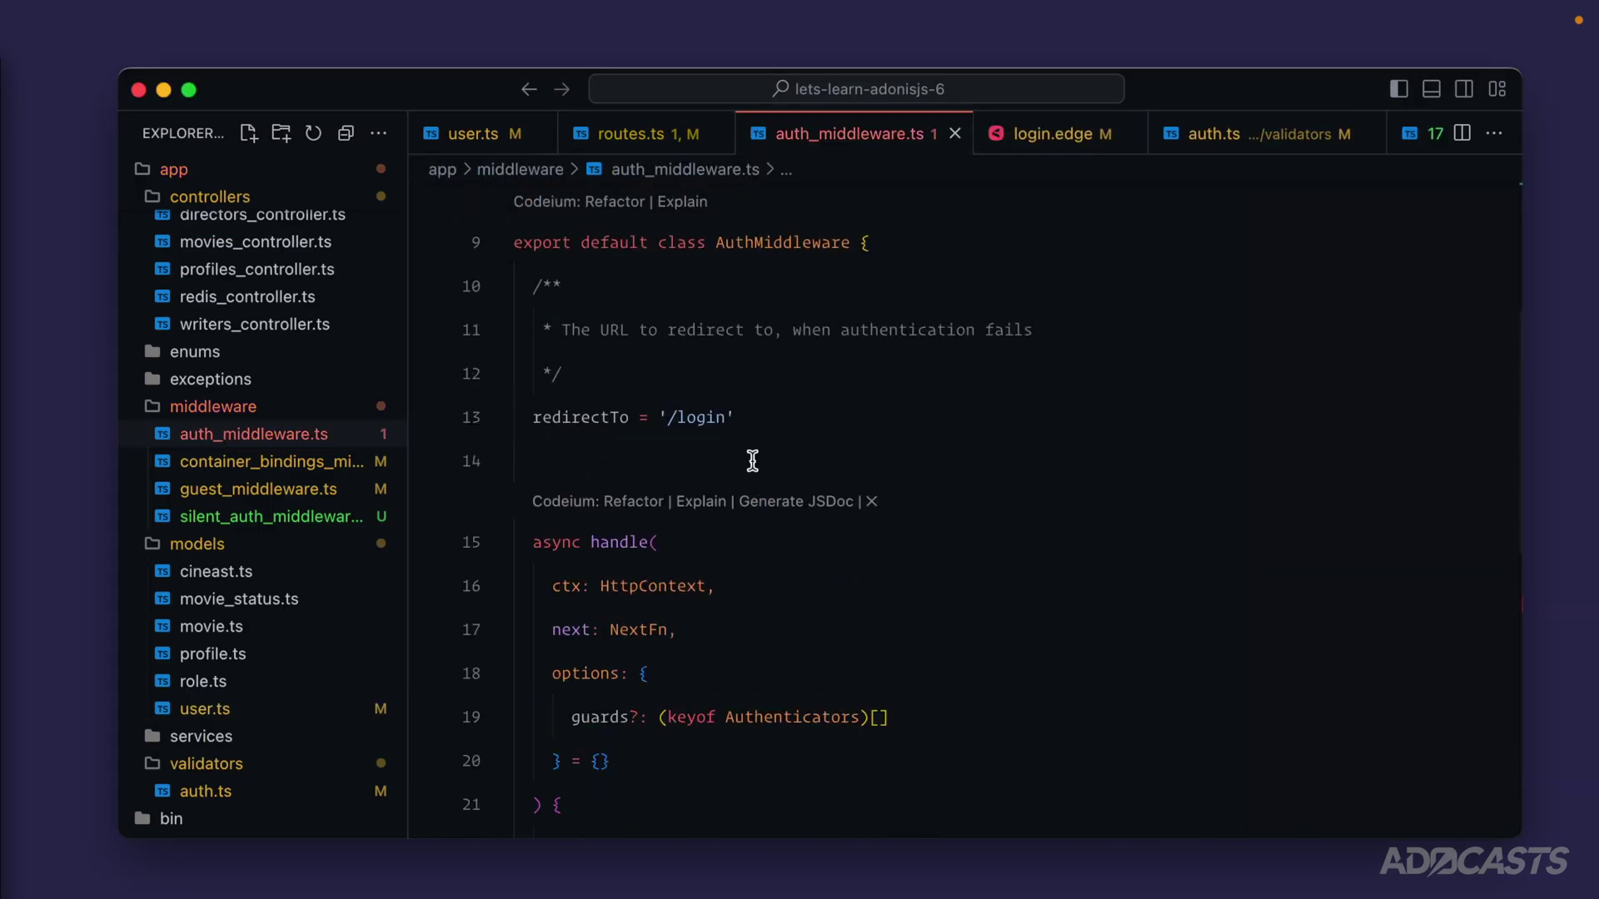
left_click(669, 414)
type("/auth")
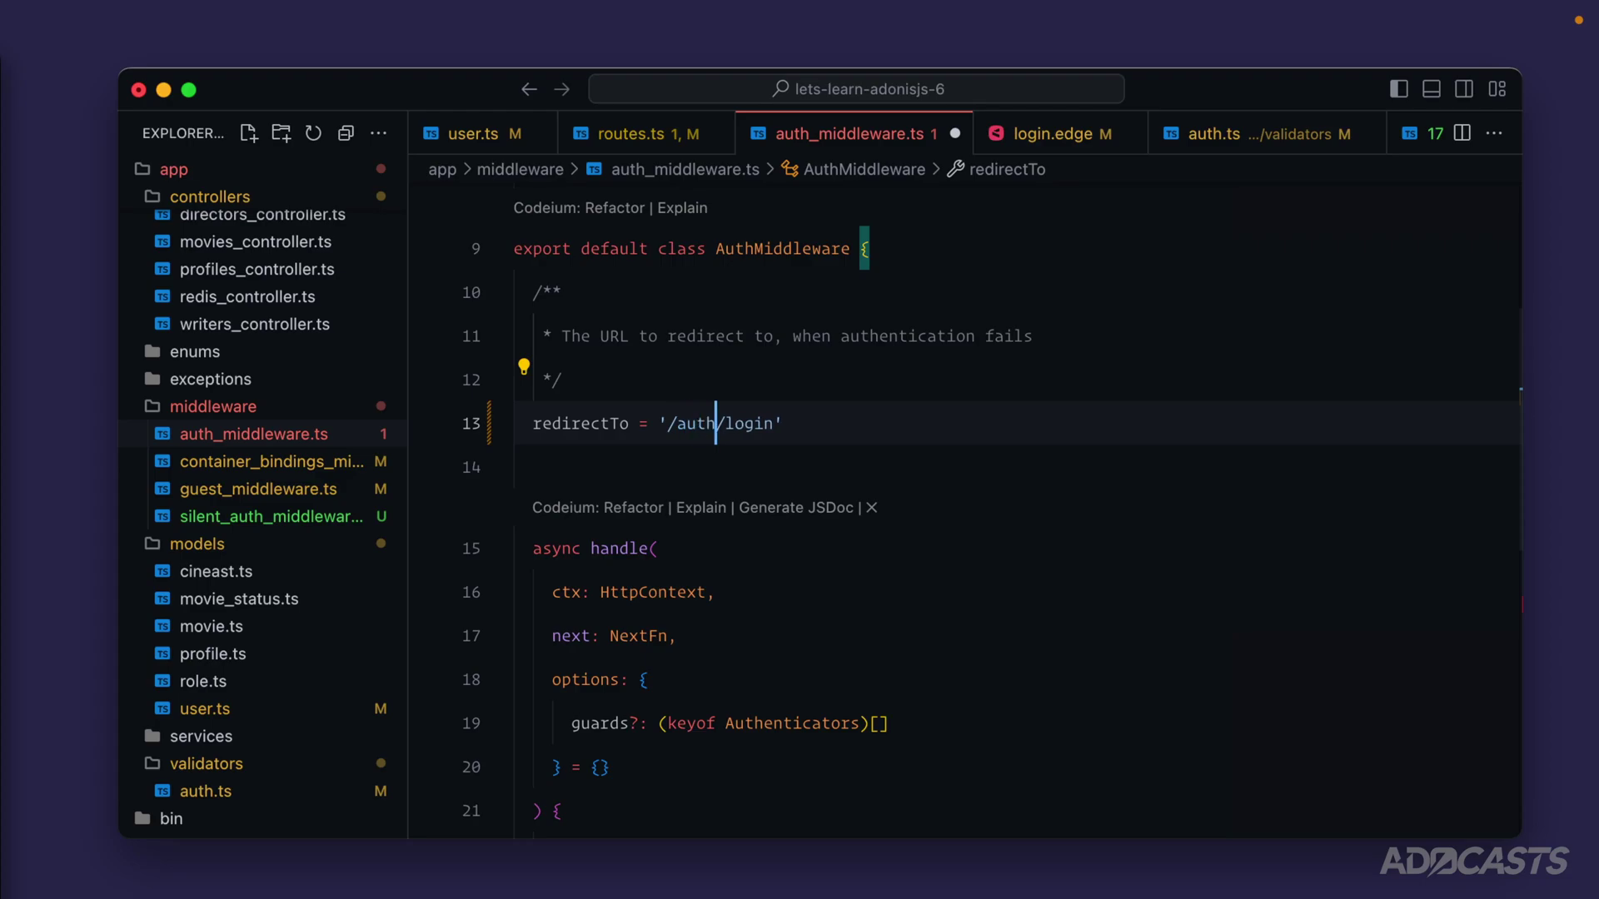
key("super+s")
key("super+Tab")
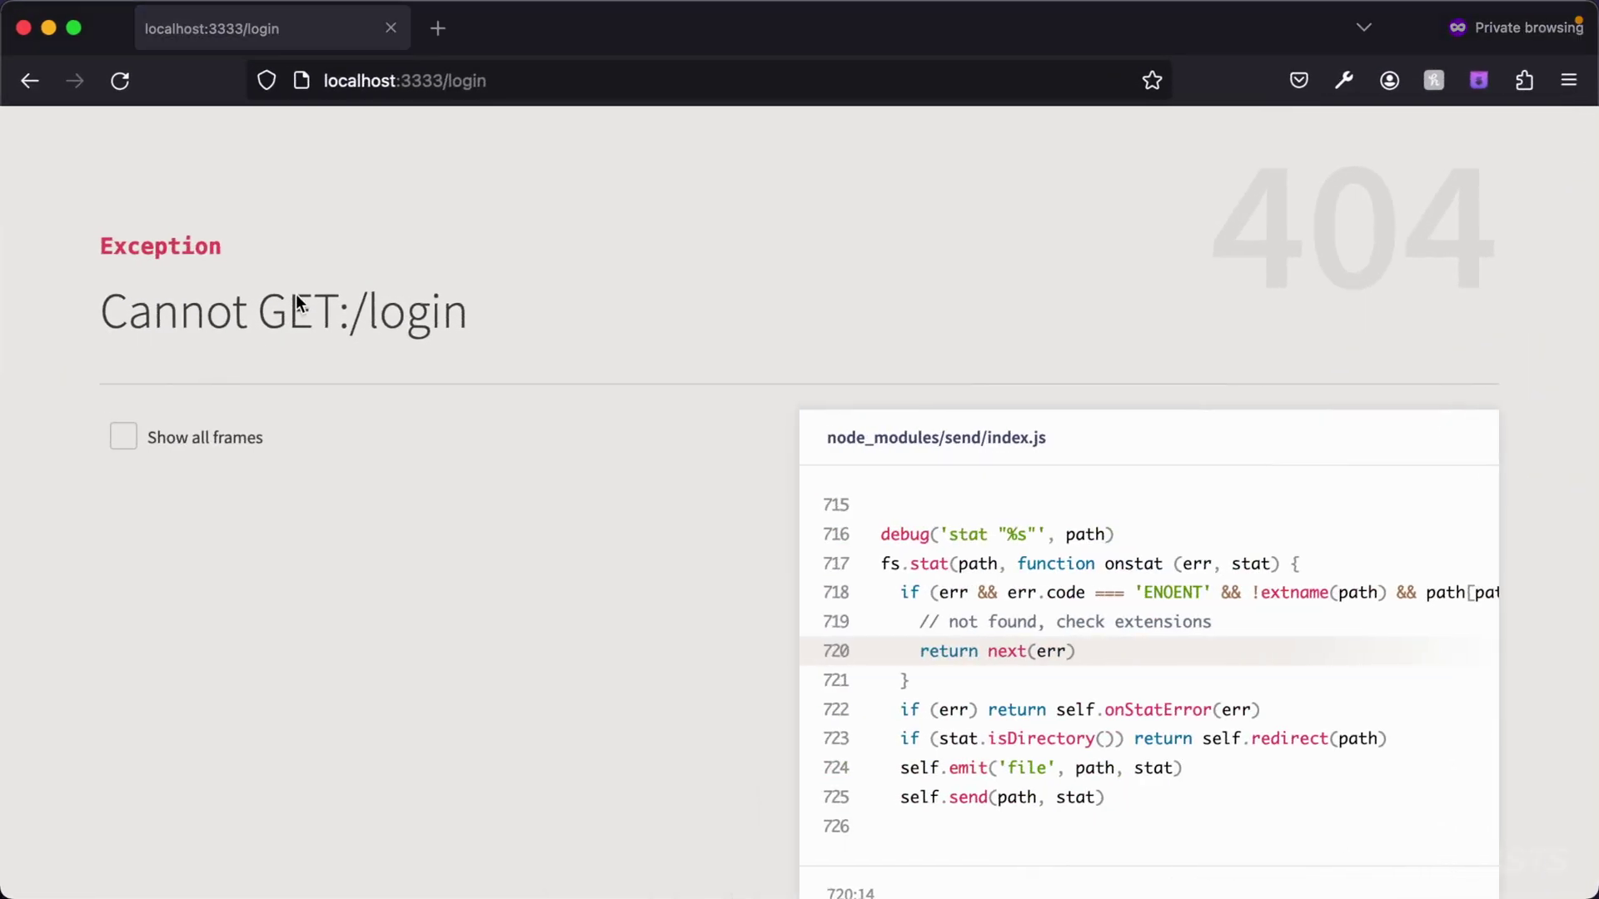
left_click(441, 75)
Step: Visit localhost:3333/auth/login, then, once signed in, load localhost:3333/admin
double_click(459, 82)
type("aut")
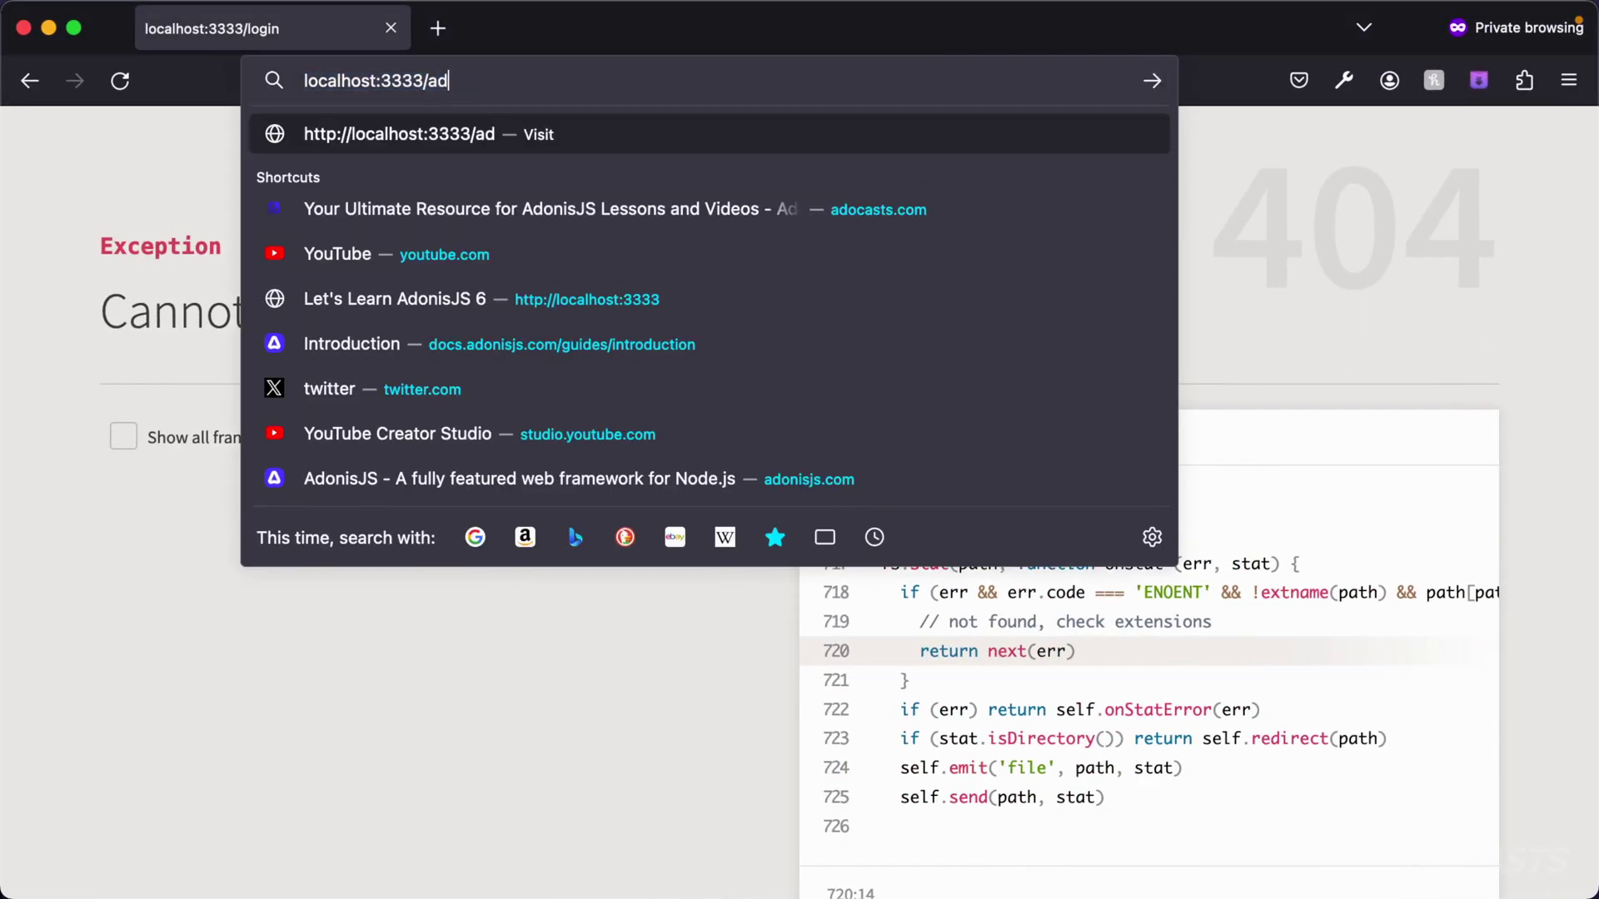
type("h/login")
key("Return")
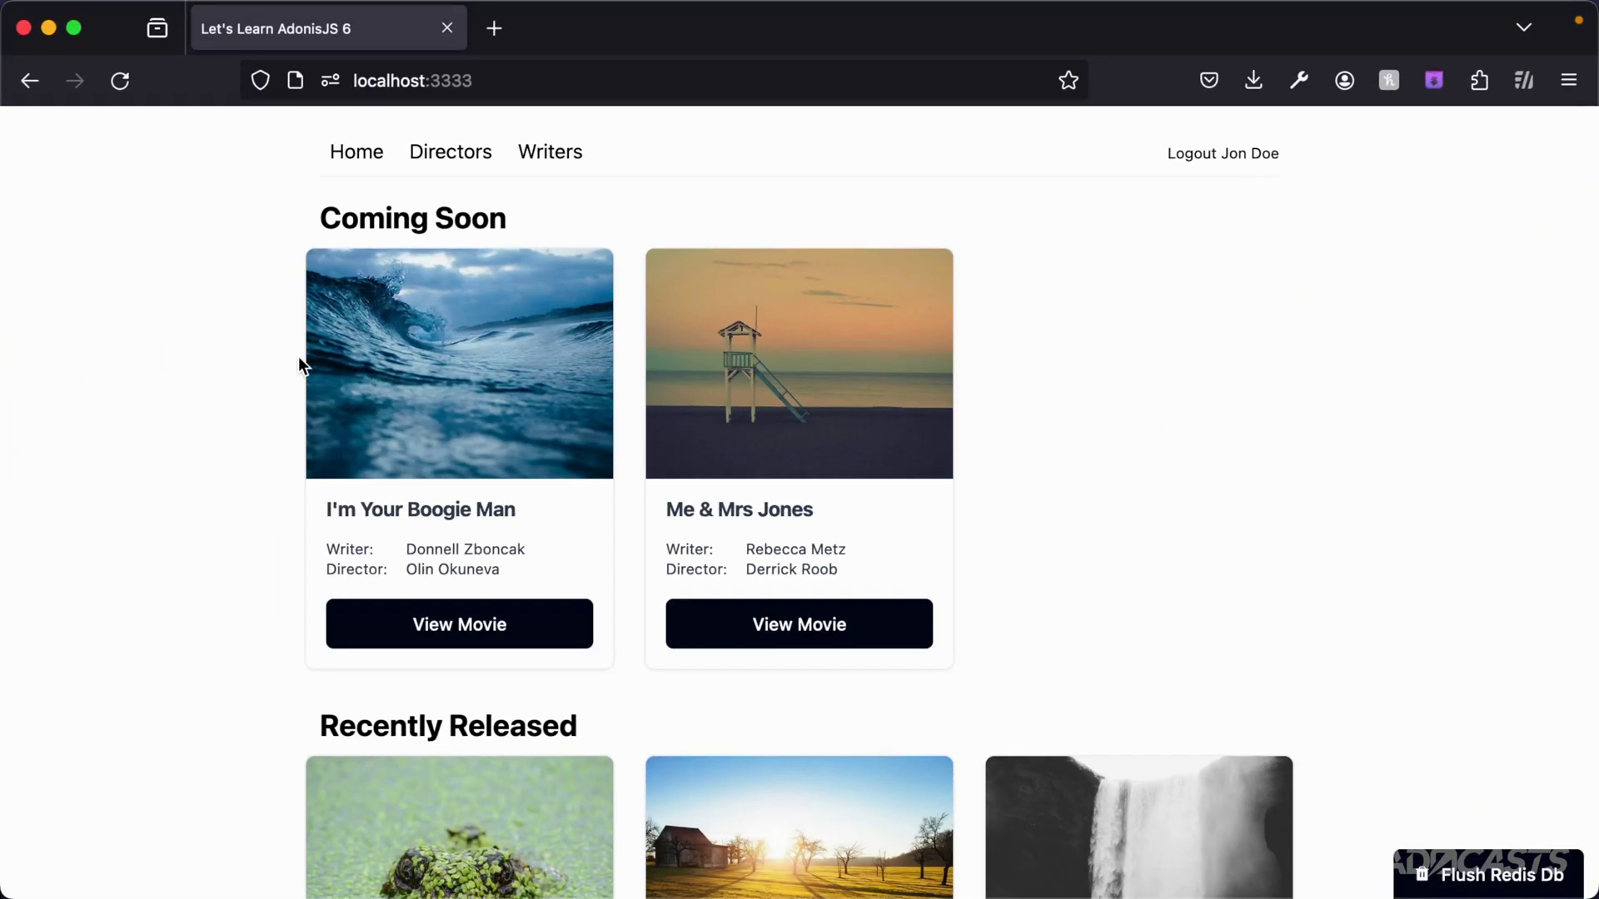
left_click(557, 82)
type("/a")
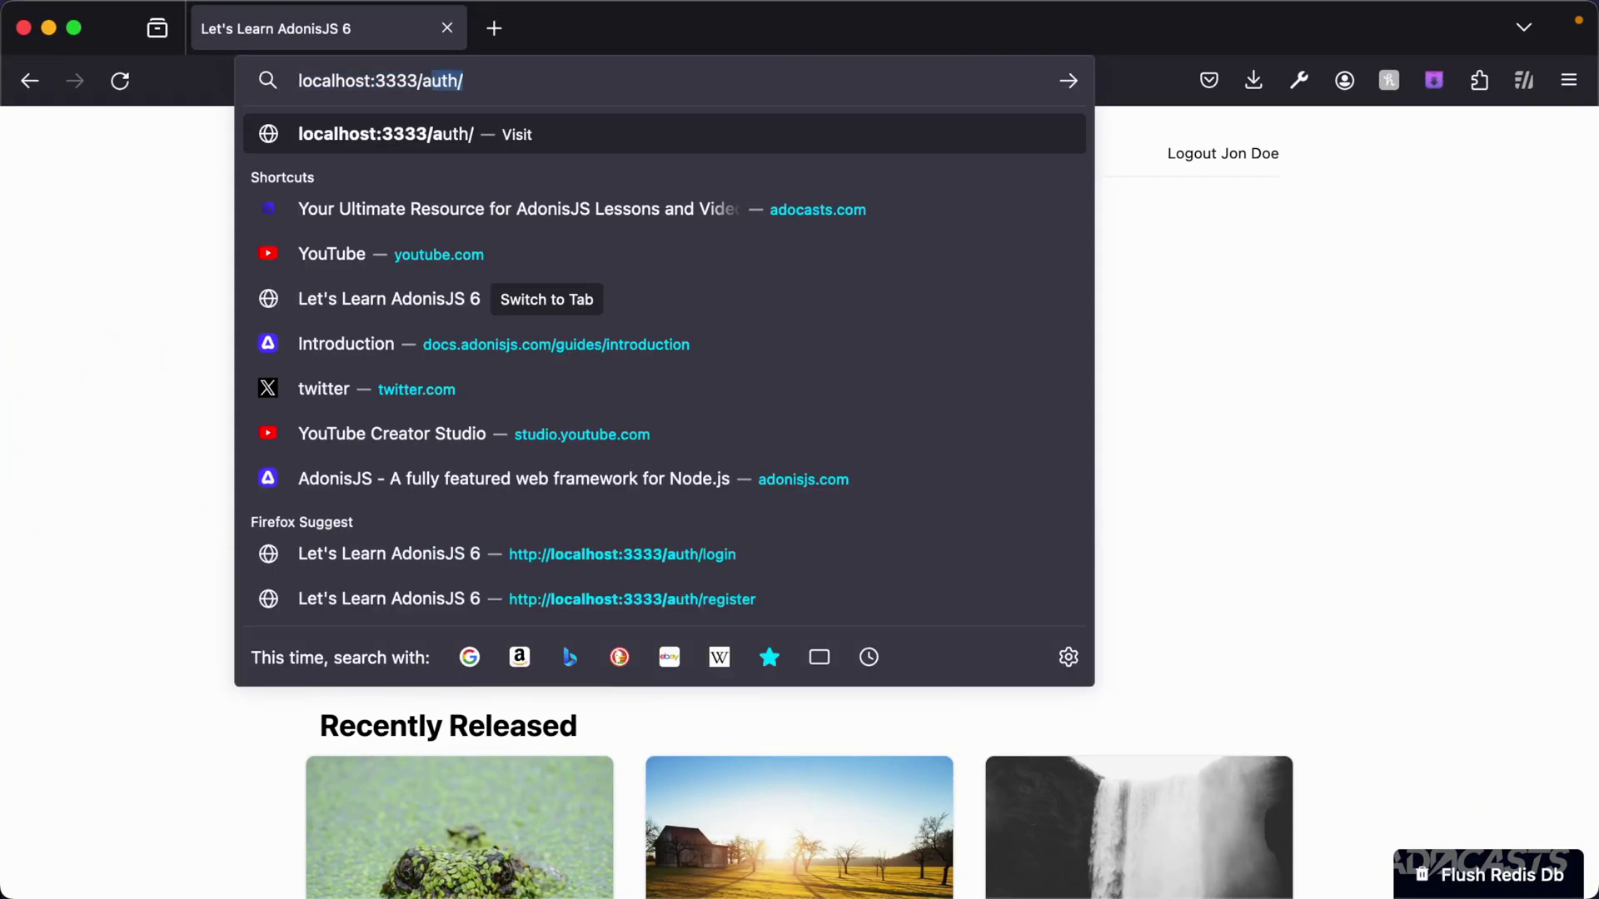
type("dmin")
key("Return")
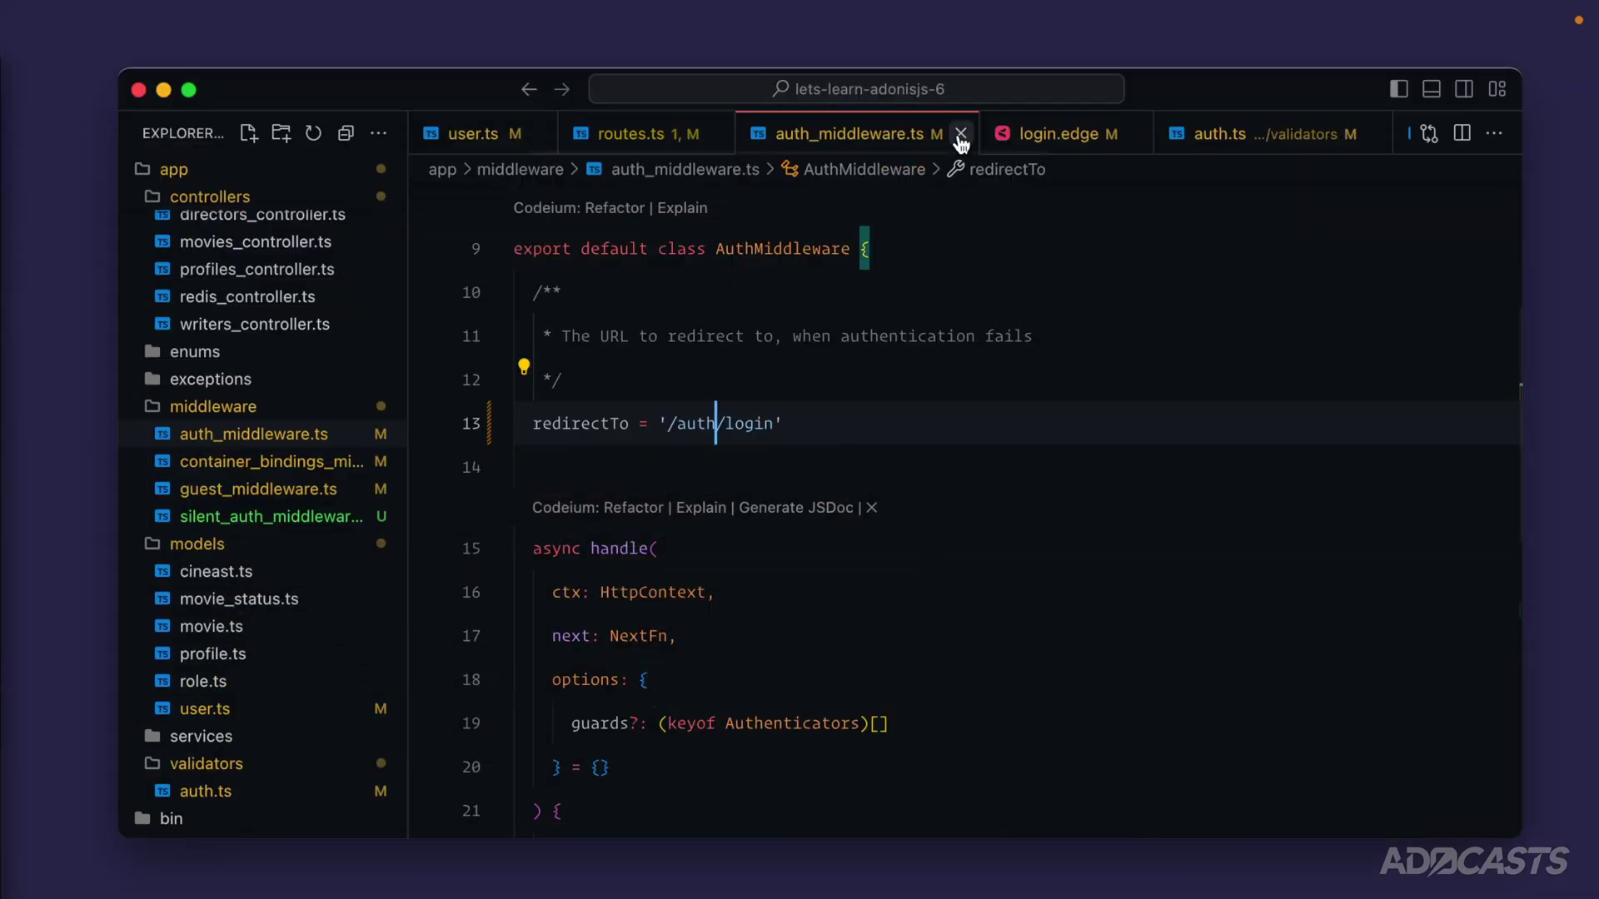
Step: Close auth_middleware.ts and turn line 60's response string into a template literal
left_click(959, 134)
left_click(814, 510)
key("BackSpace")
type("`")
key("alt+Left")
key("alt+Left")
key("alt+Left")
key("alt+Left")
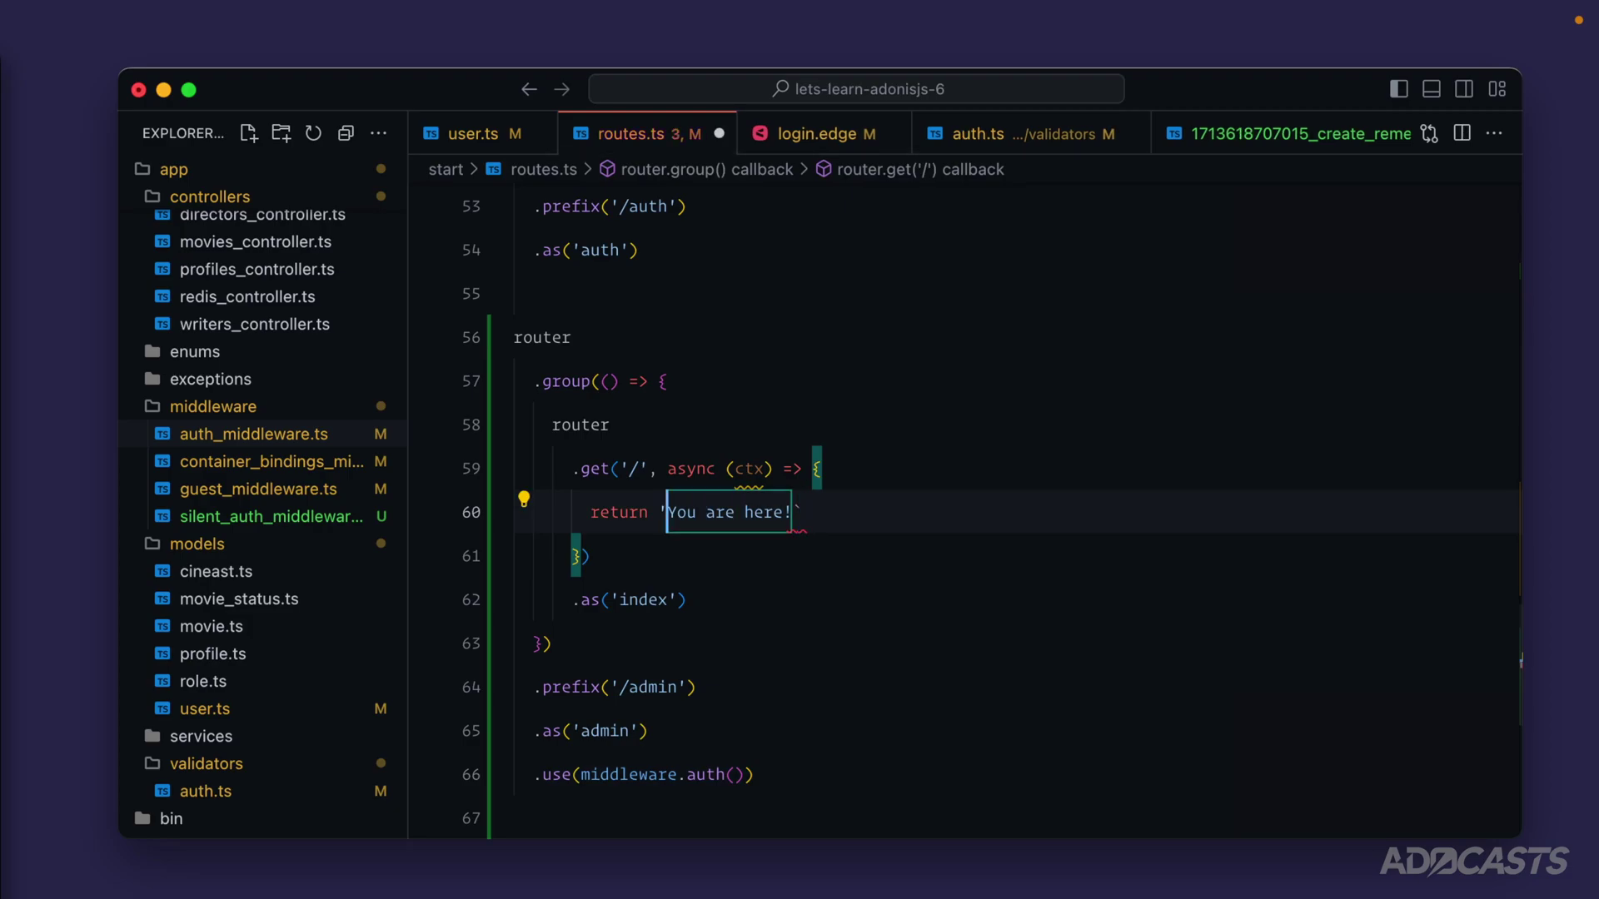
key("BackSpace")
type("`")
key("End")
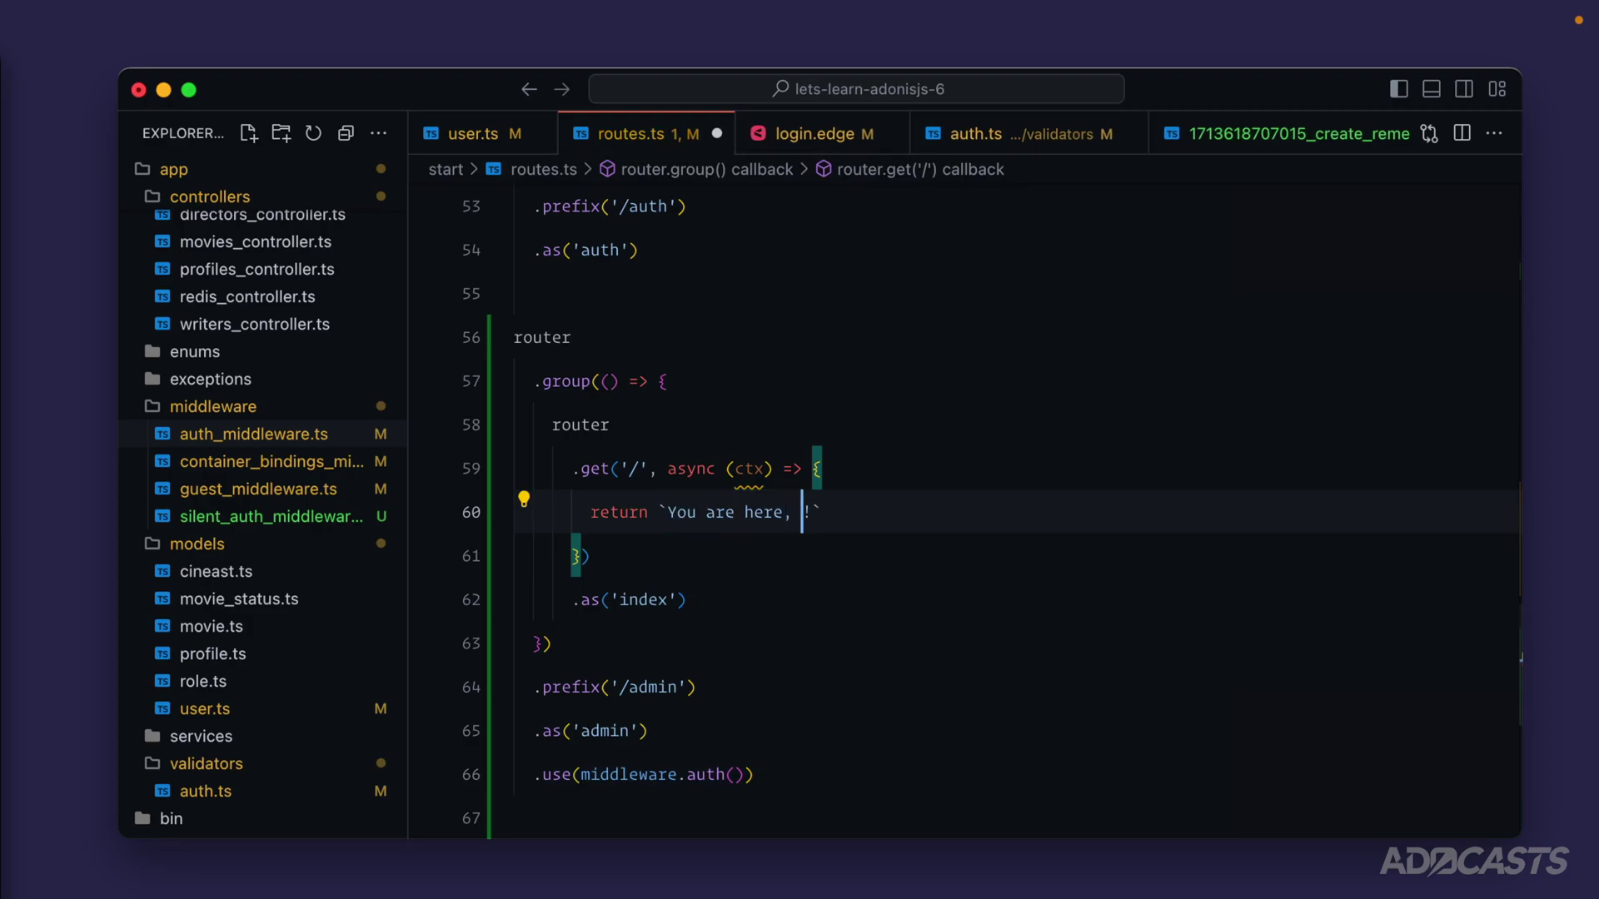
type("${ctx.auth.user?")
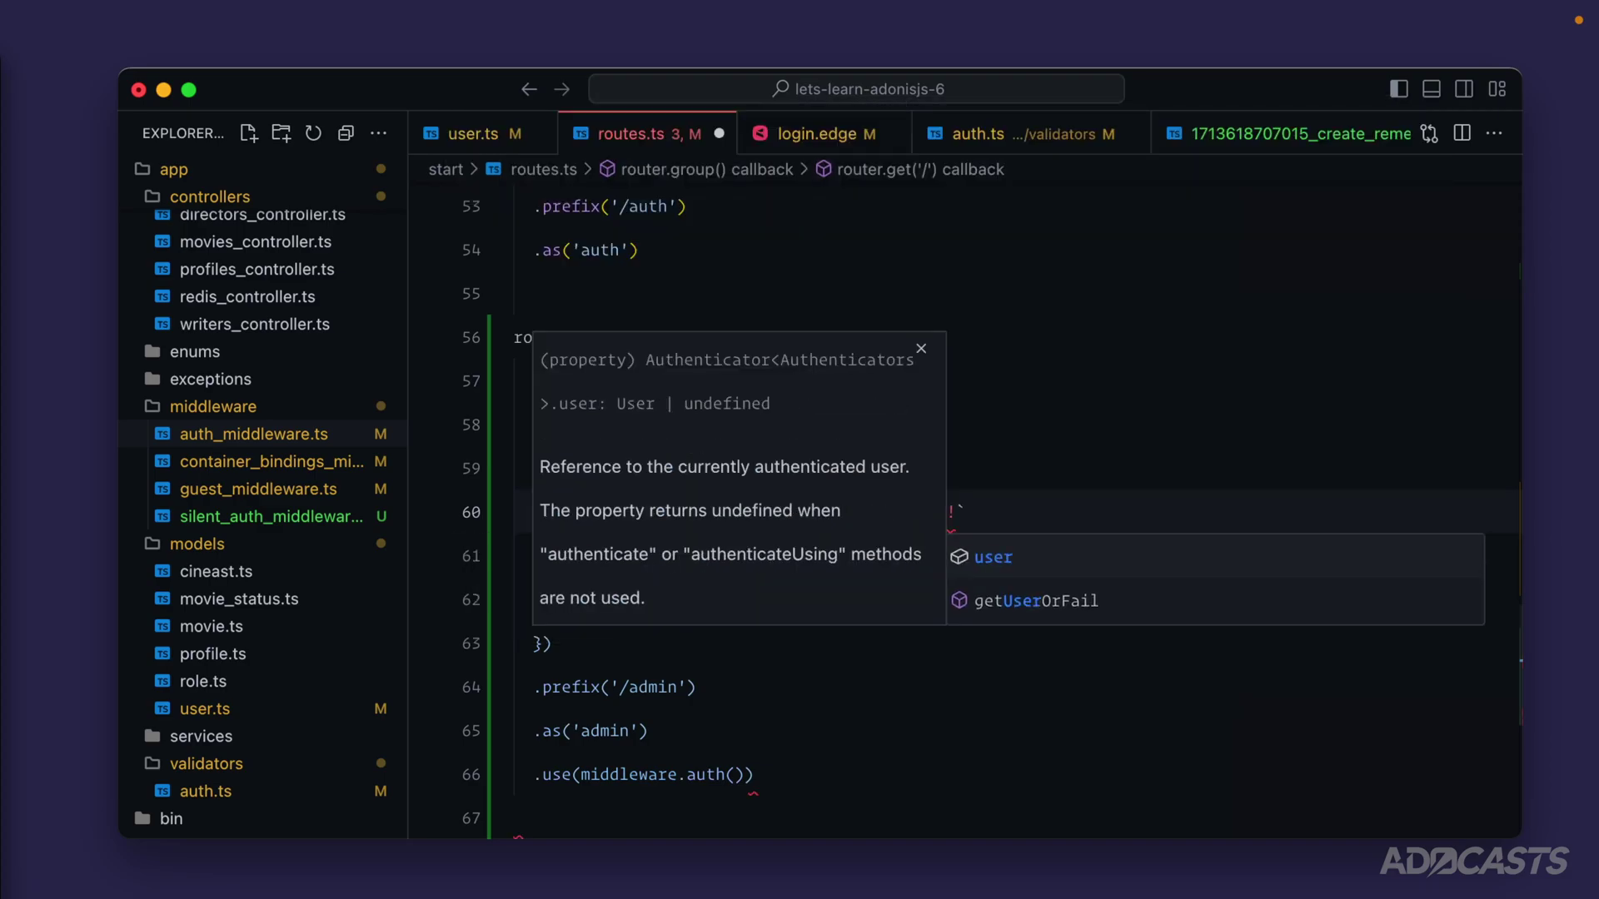
type(".full")
Step: Insert ${ctx.auth.user?.fullName} and ${ctx.auth.user?.roleId}, save, and reload to see 'Jon Doe as 1 role!'
key("Return")
type("}")
key("shift+alt+Left")
key("shift+alt+Left")
key("shift+alt+Left")
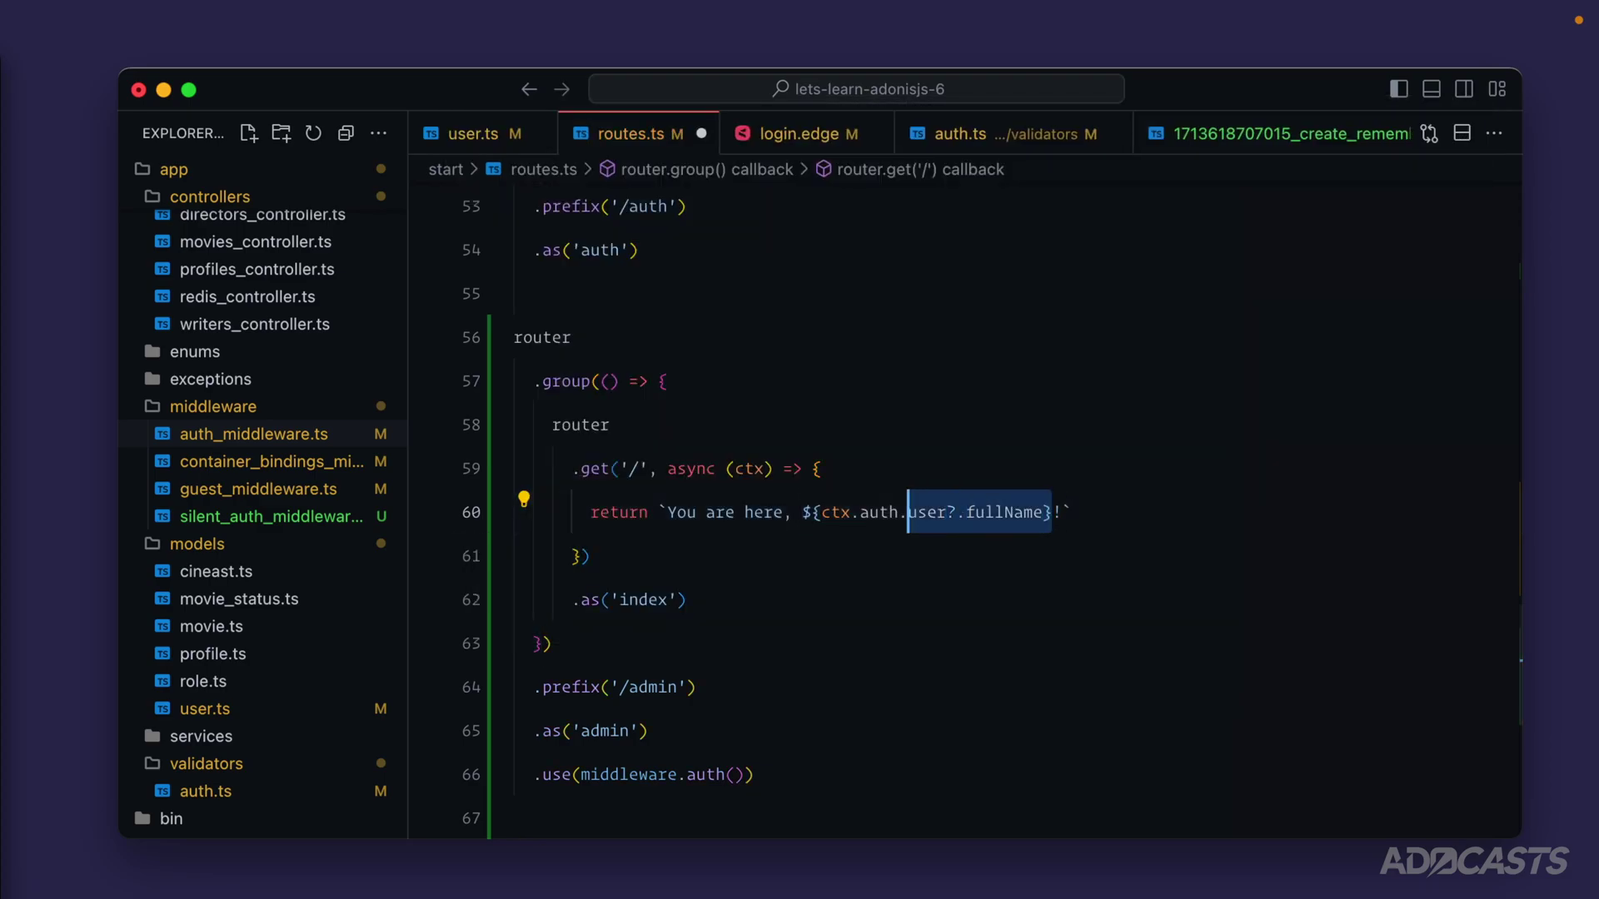
key("shift+alt+Left")
key("shift+alt+Left")
key("Right")
type("as")
key("Left")
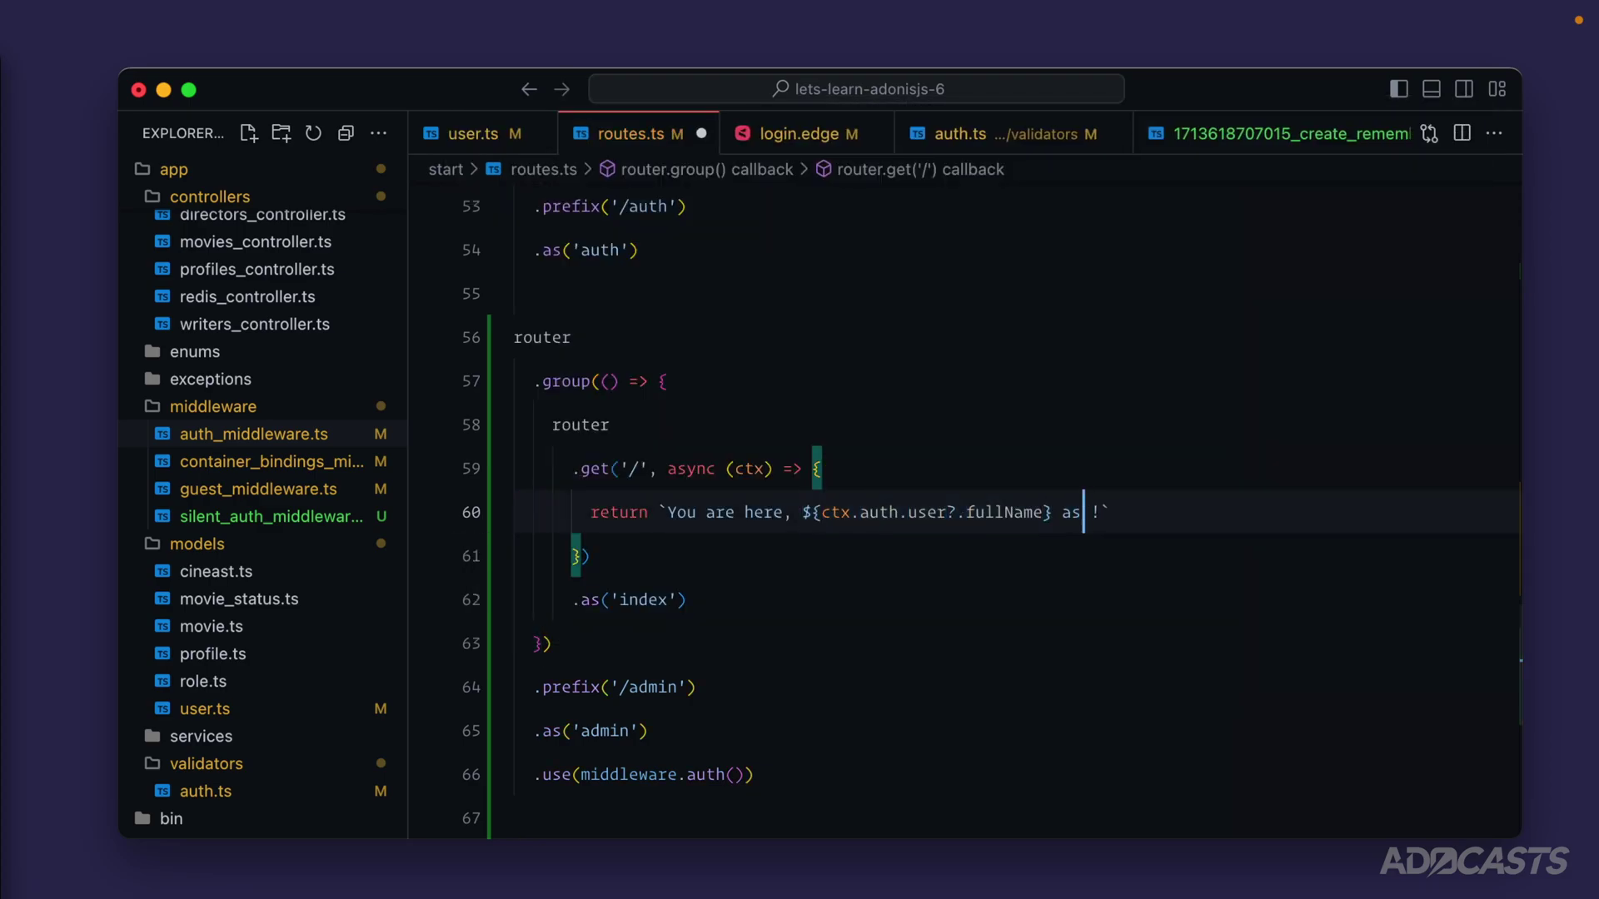
key("Right")
type("${ctx.auth.user")
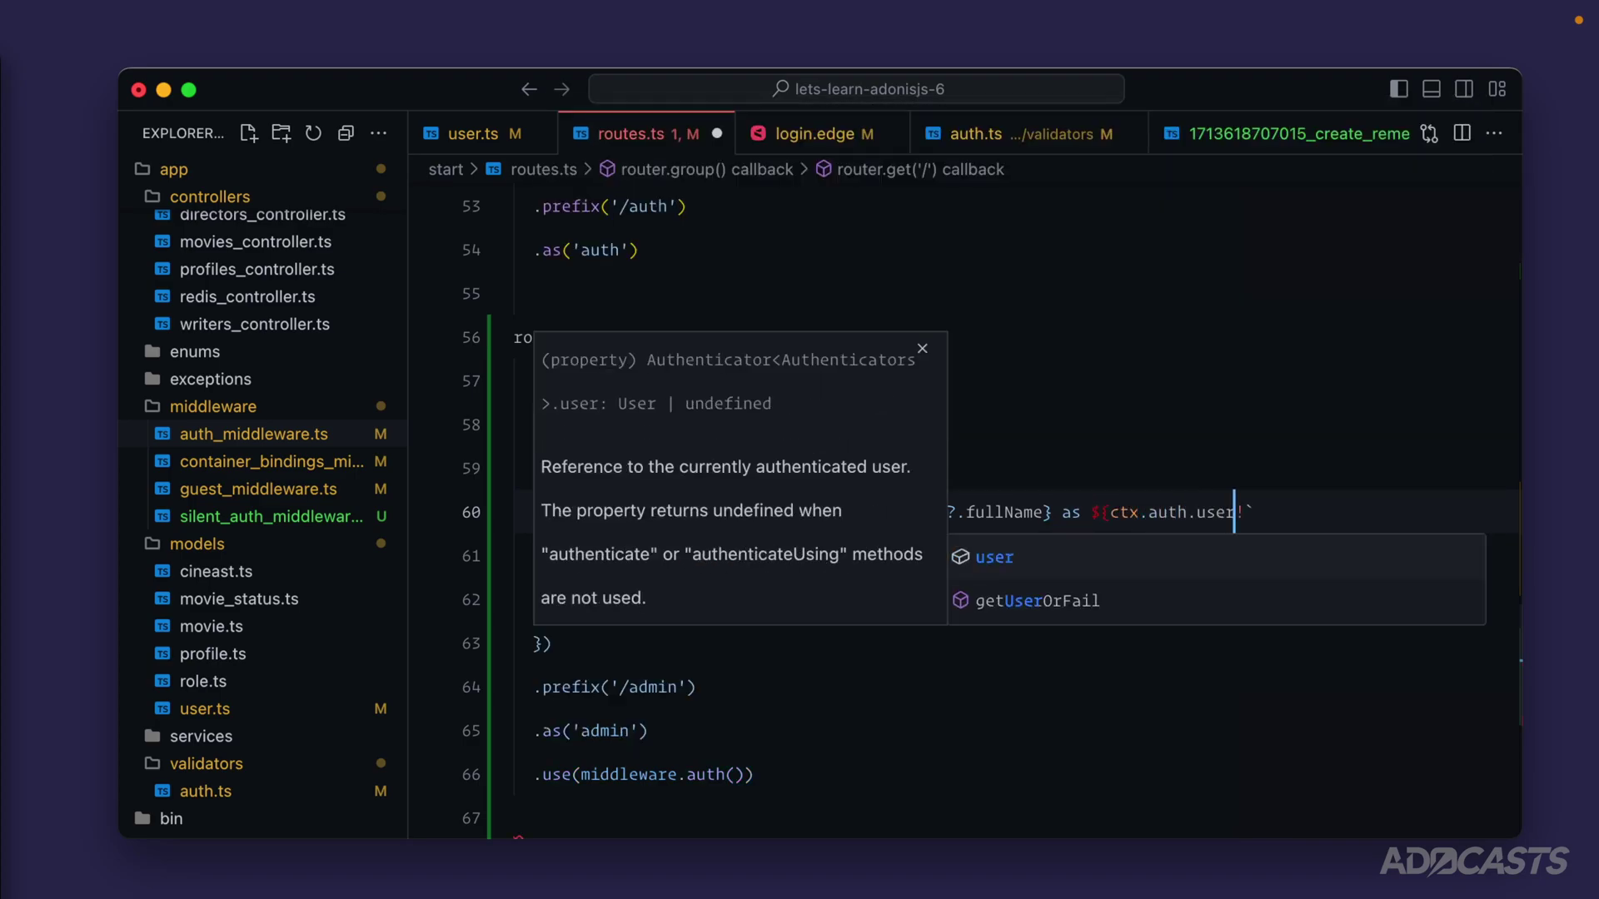
type("?.roleId")
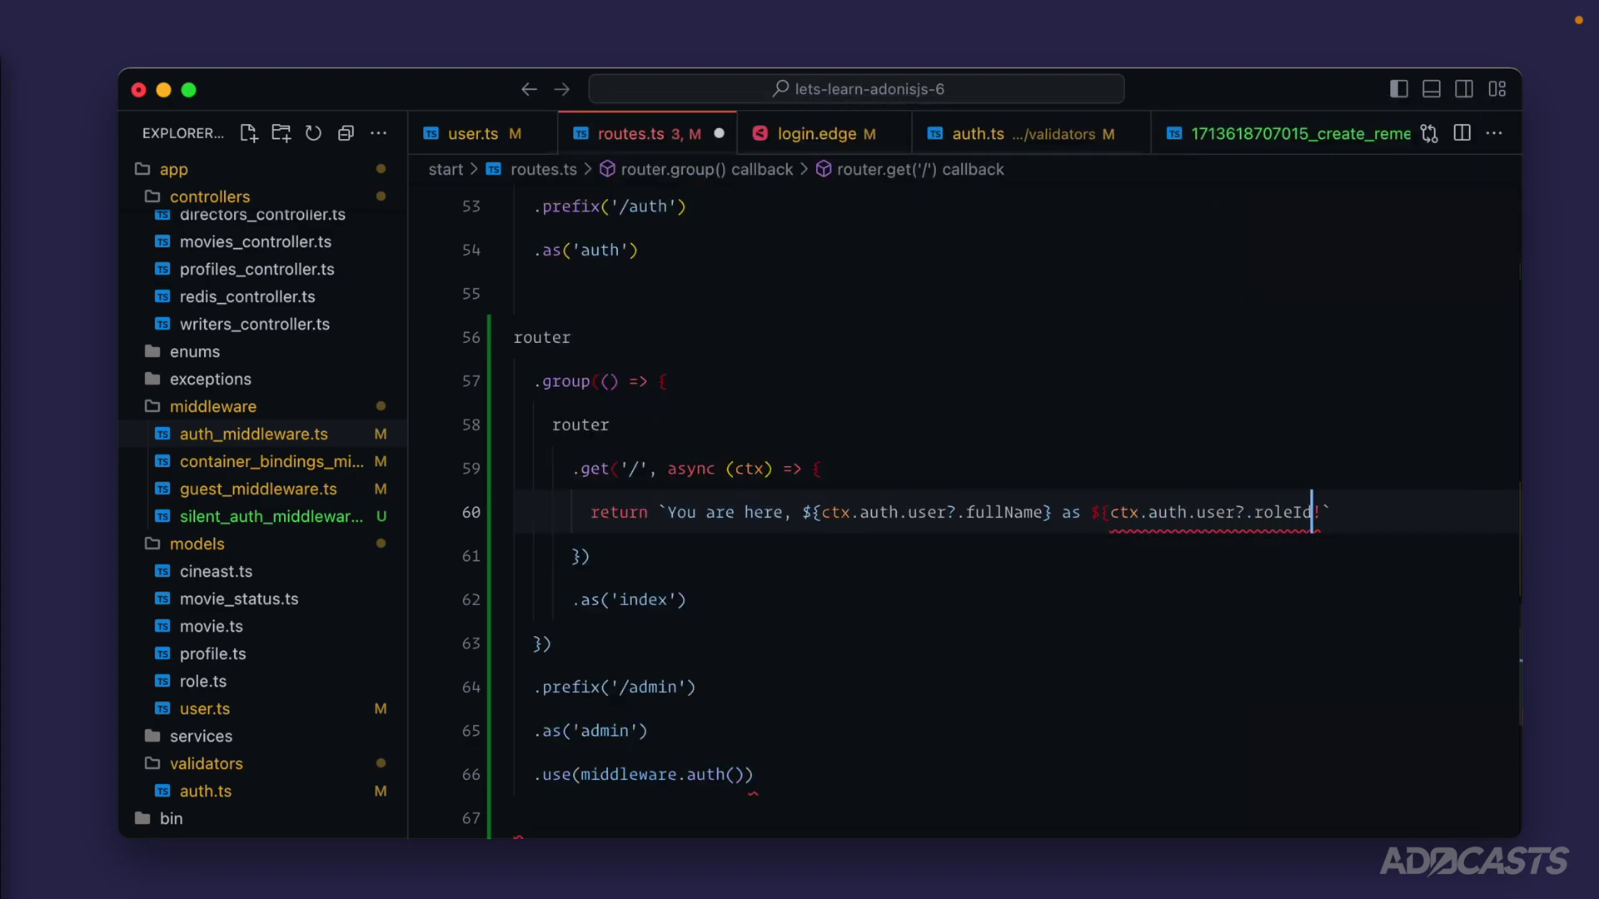
type("} role")
key("ctrl+s")
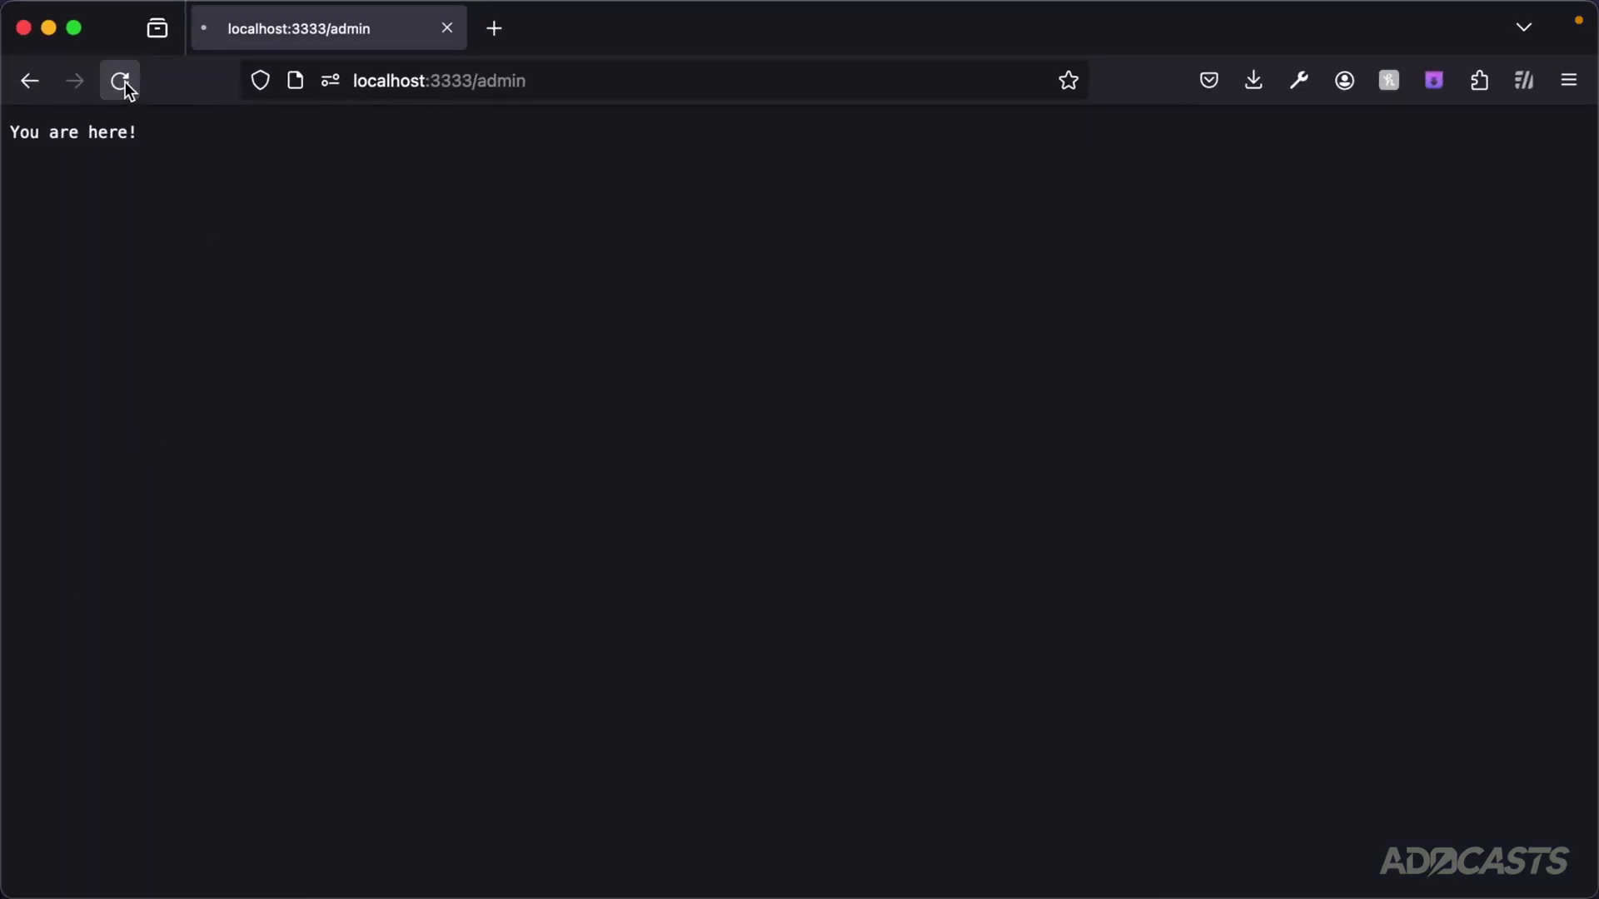
left_click(126, 81)
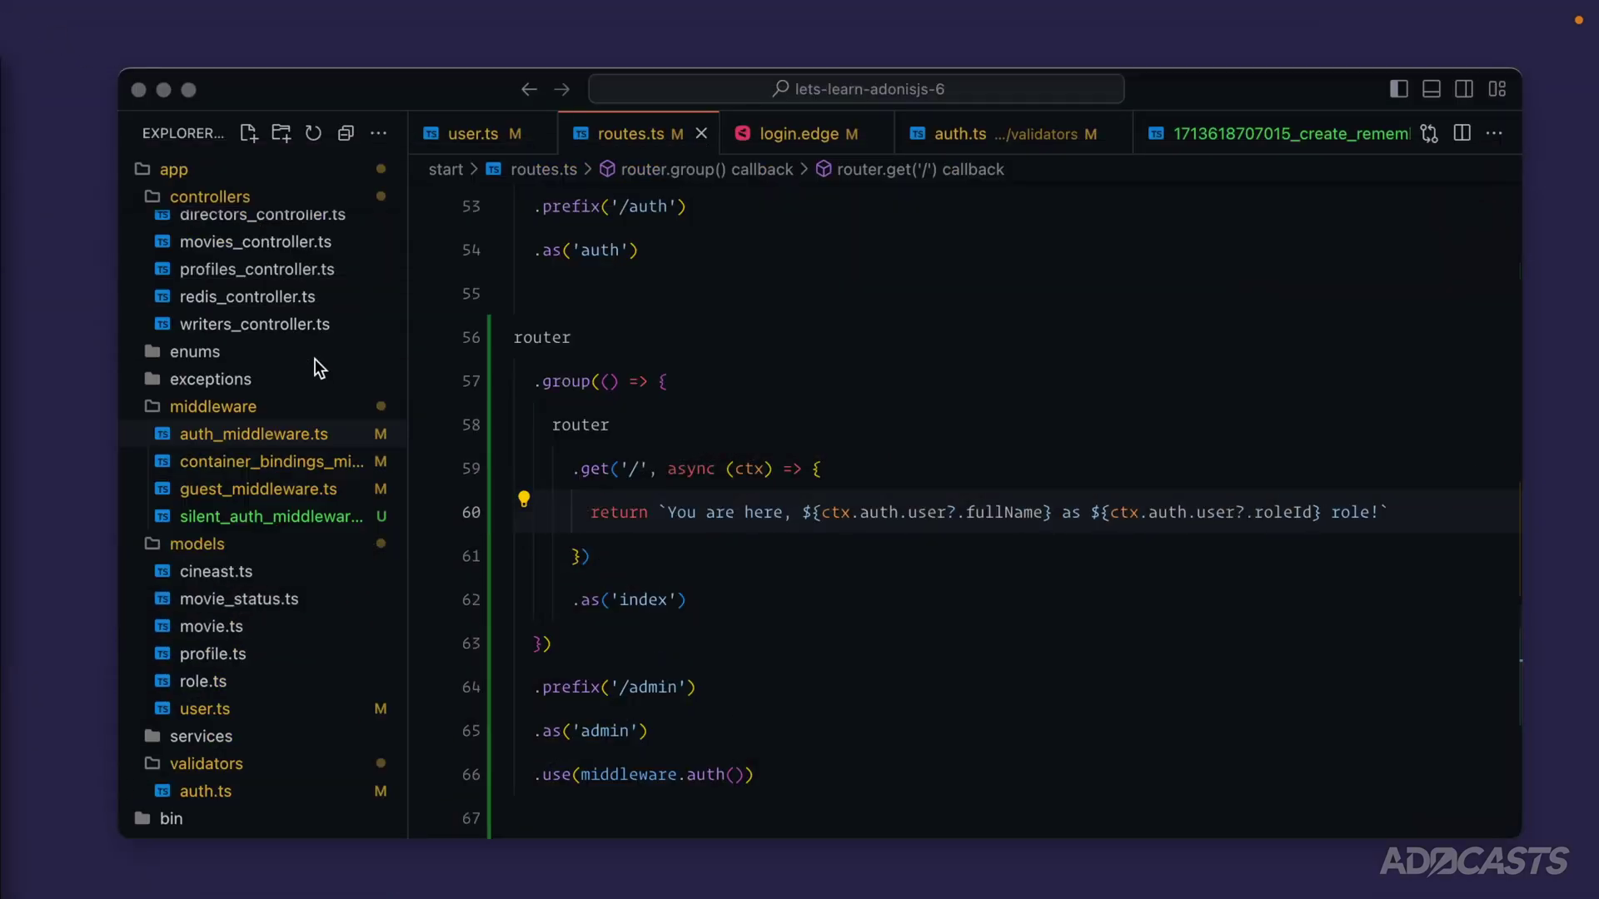
Step: Open app/enums/roles.ts, select the ADMIN = 2 line, and stop the dev server
left_click(201, 469)
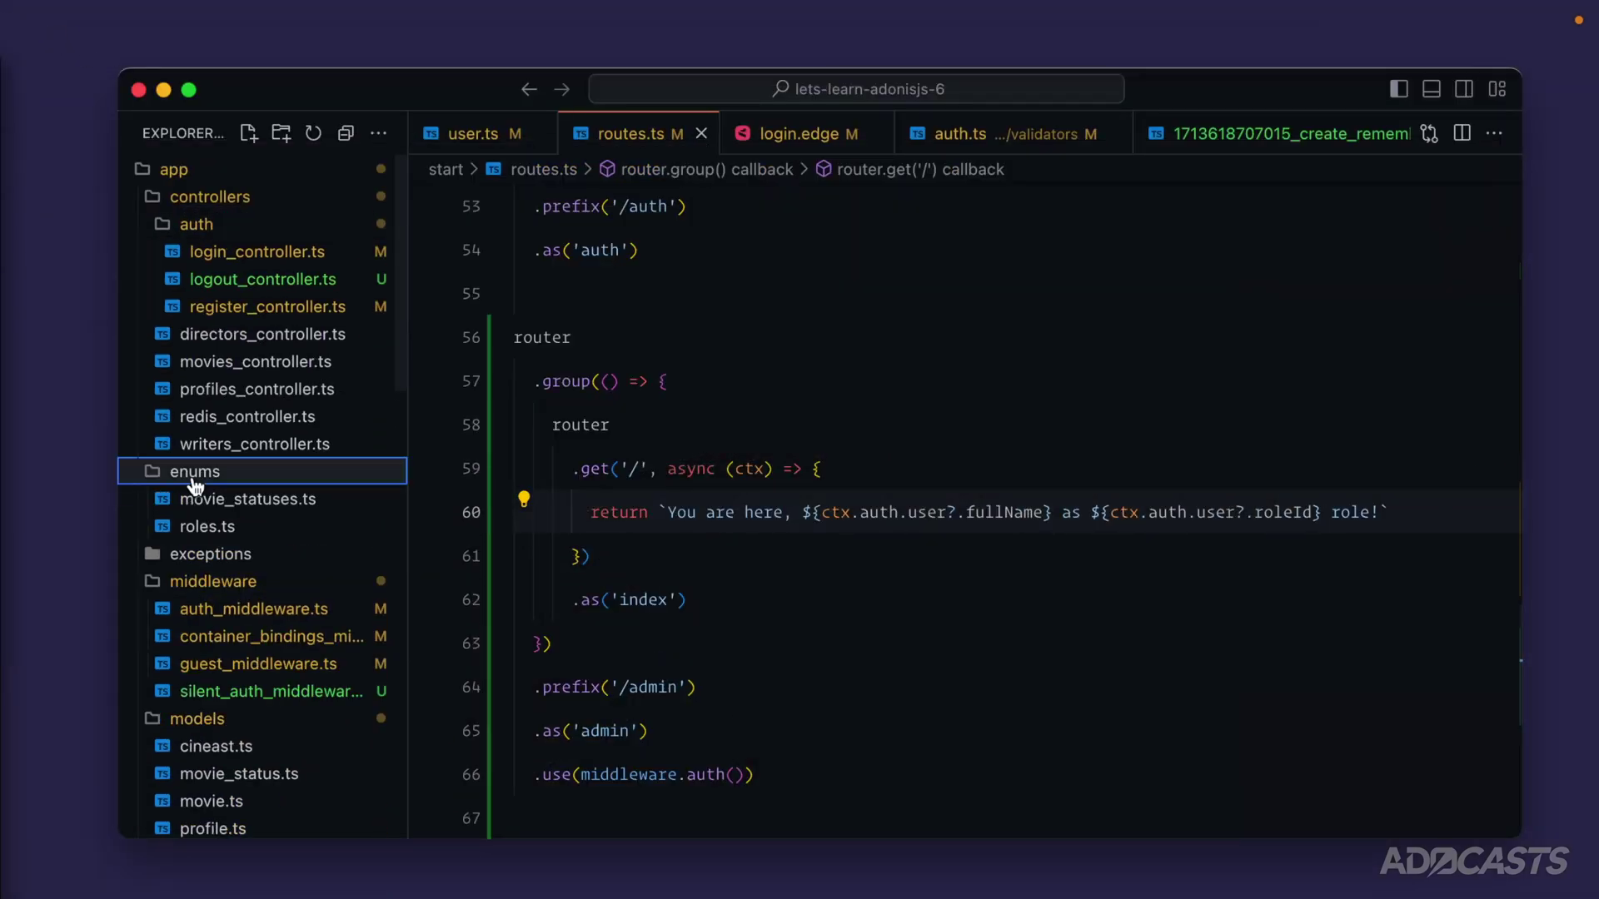
left_click(199, 526)
left_click_drag(653, 250, 535, 249)
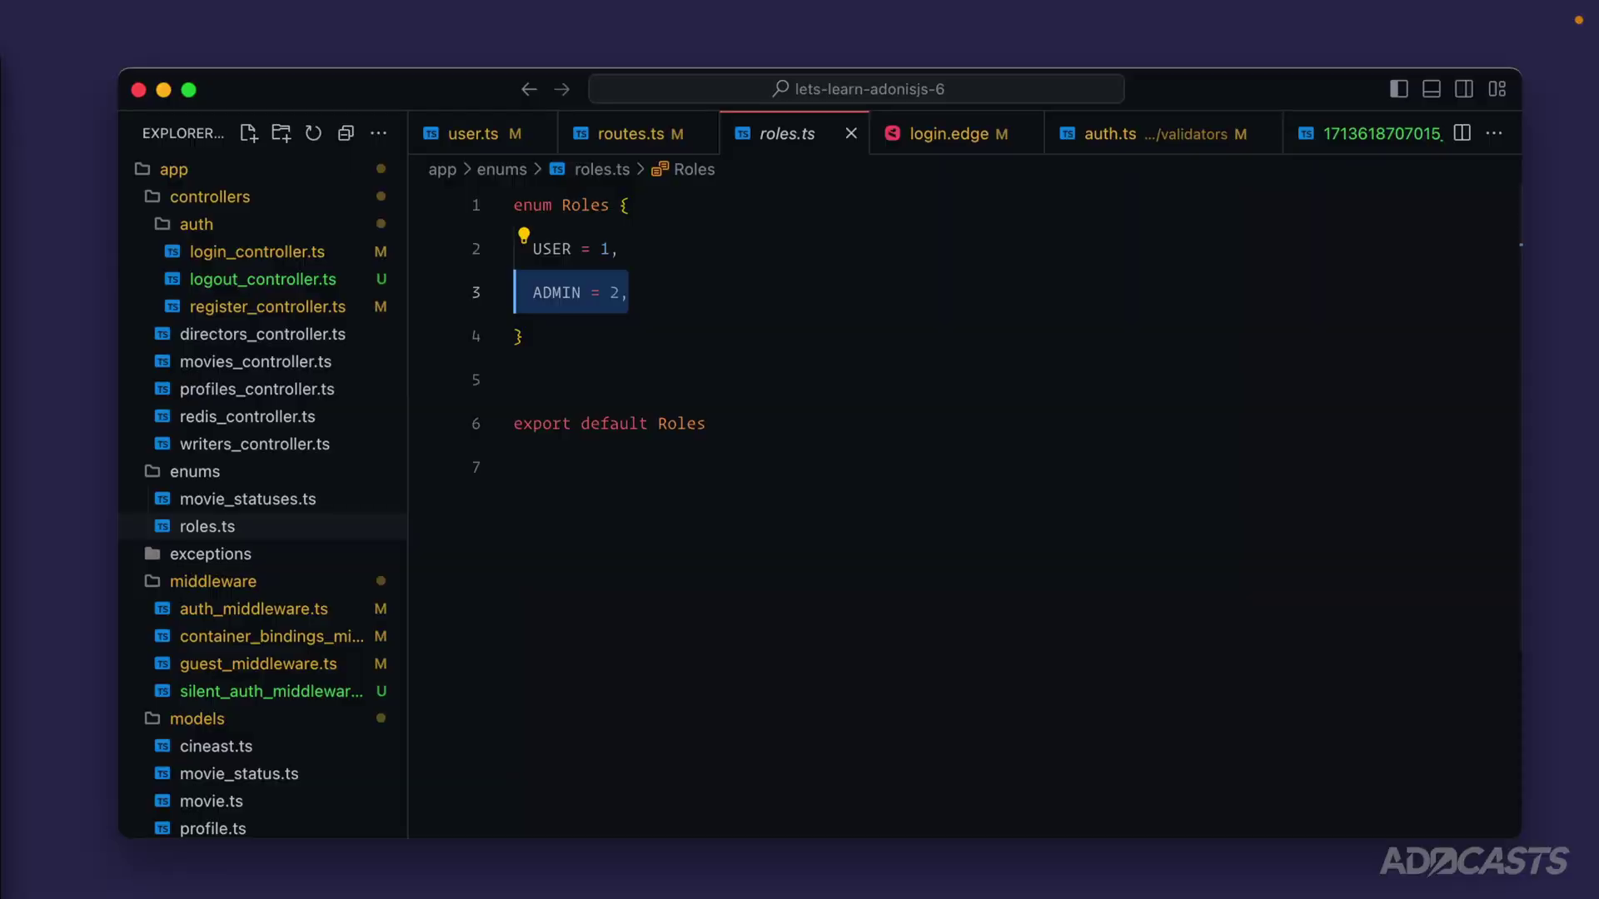
key("ctrl+c")
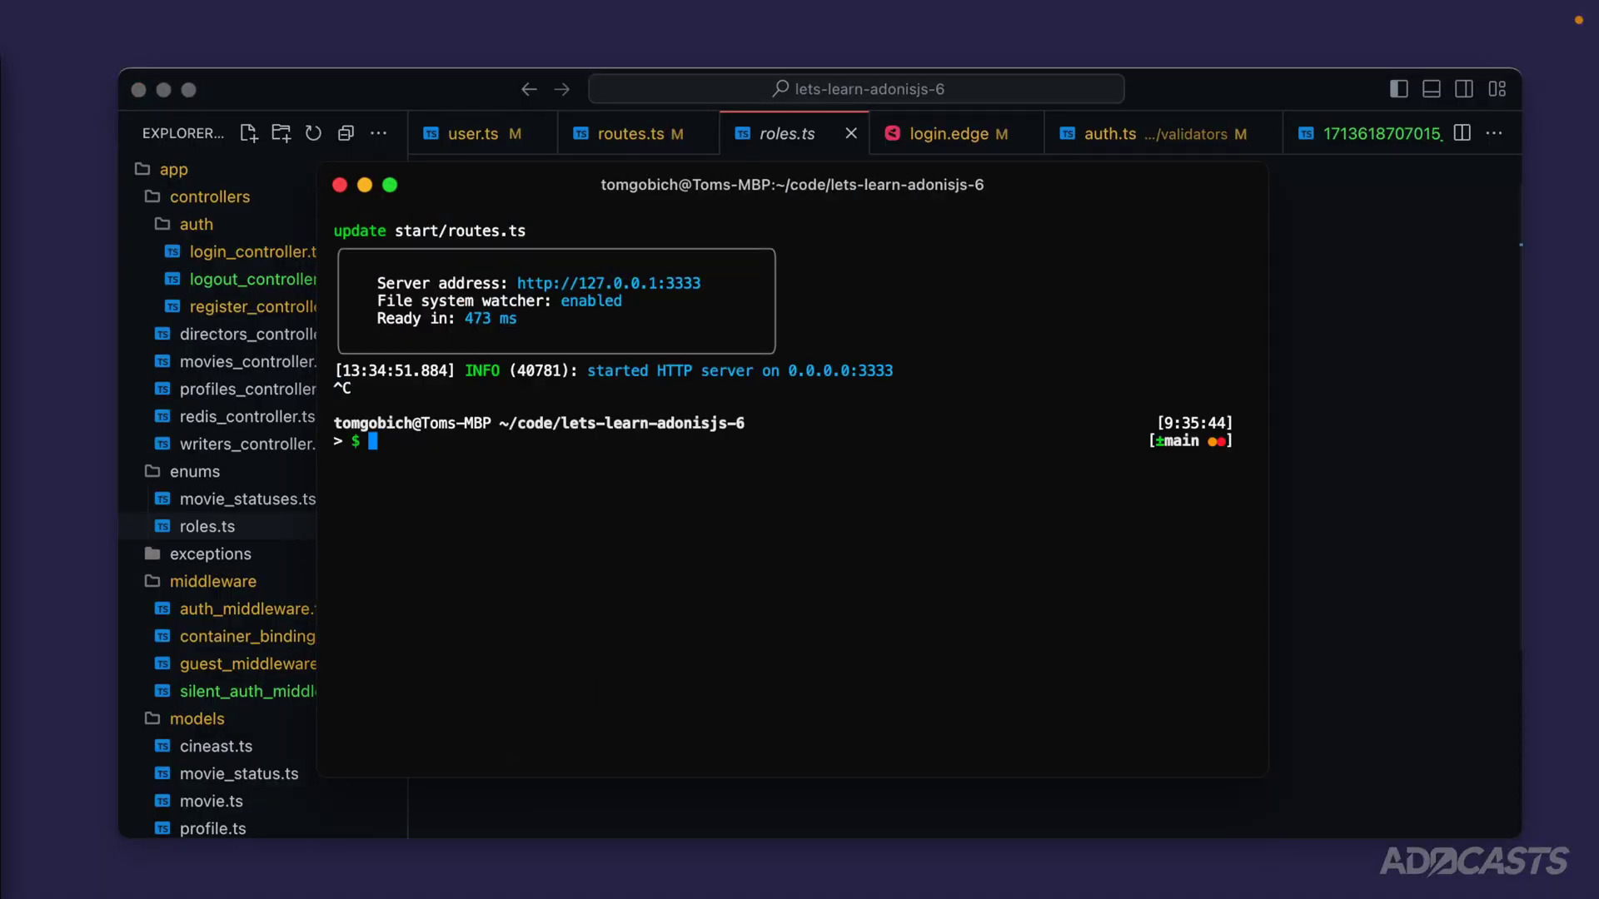
type("node ace make:middlew")
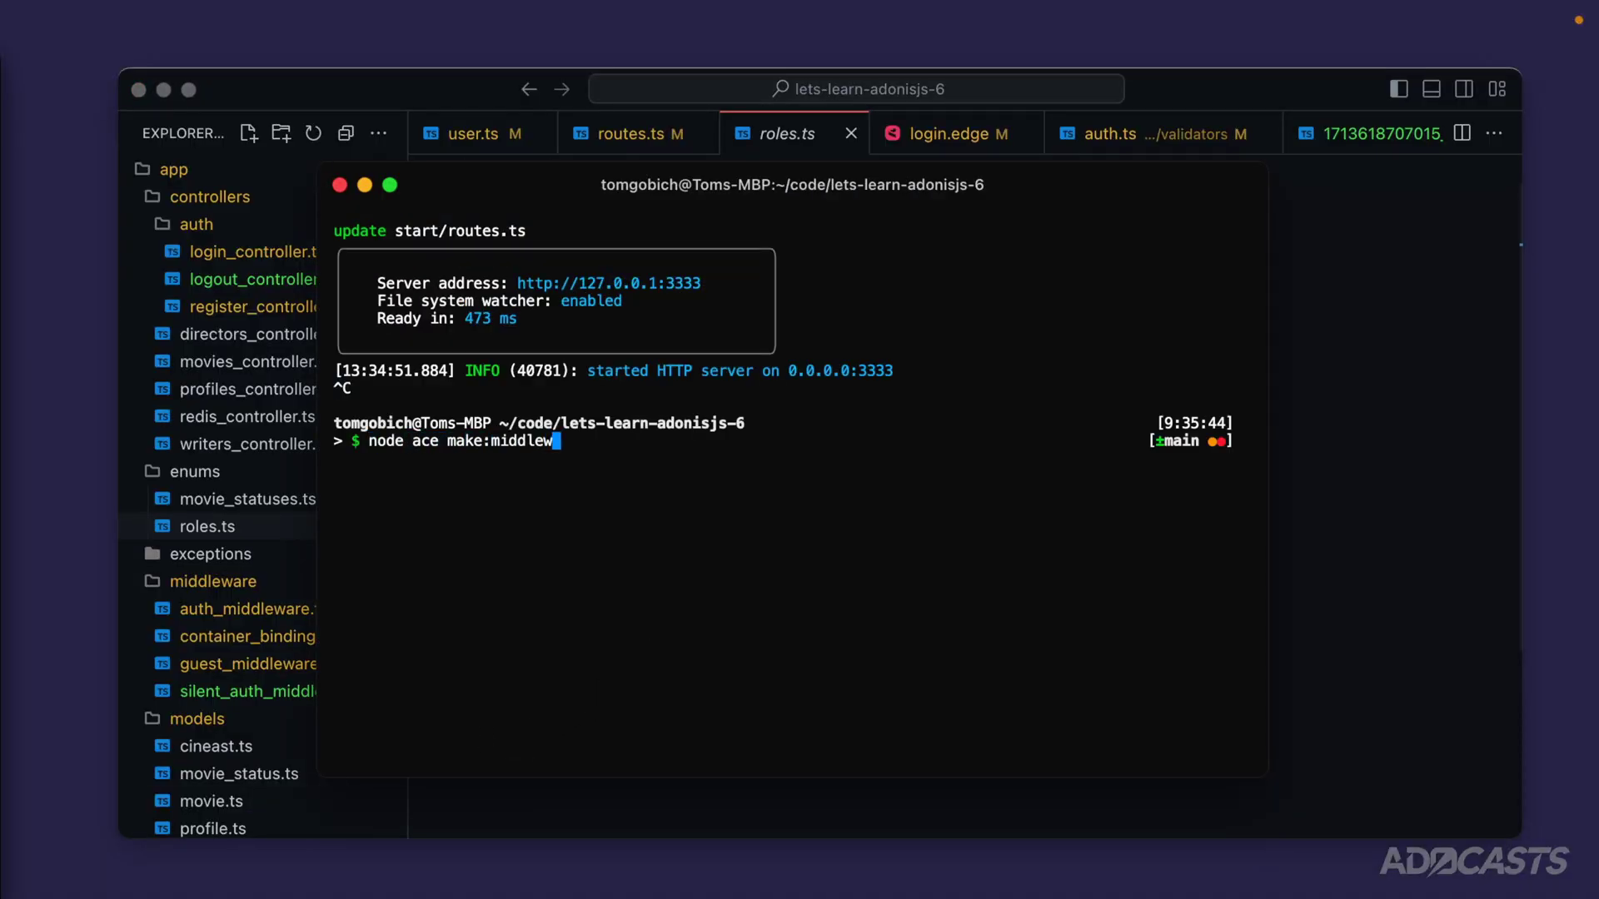
type("are admin")
Step: Generate the admin middleware in the named stack, creating admin_middleware.ts and updating kernel.ts
key("Return")
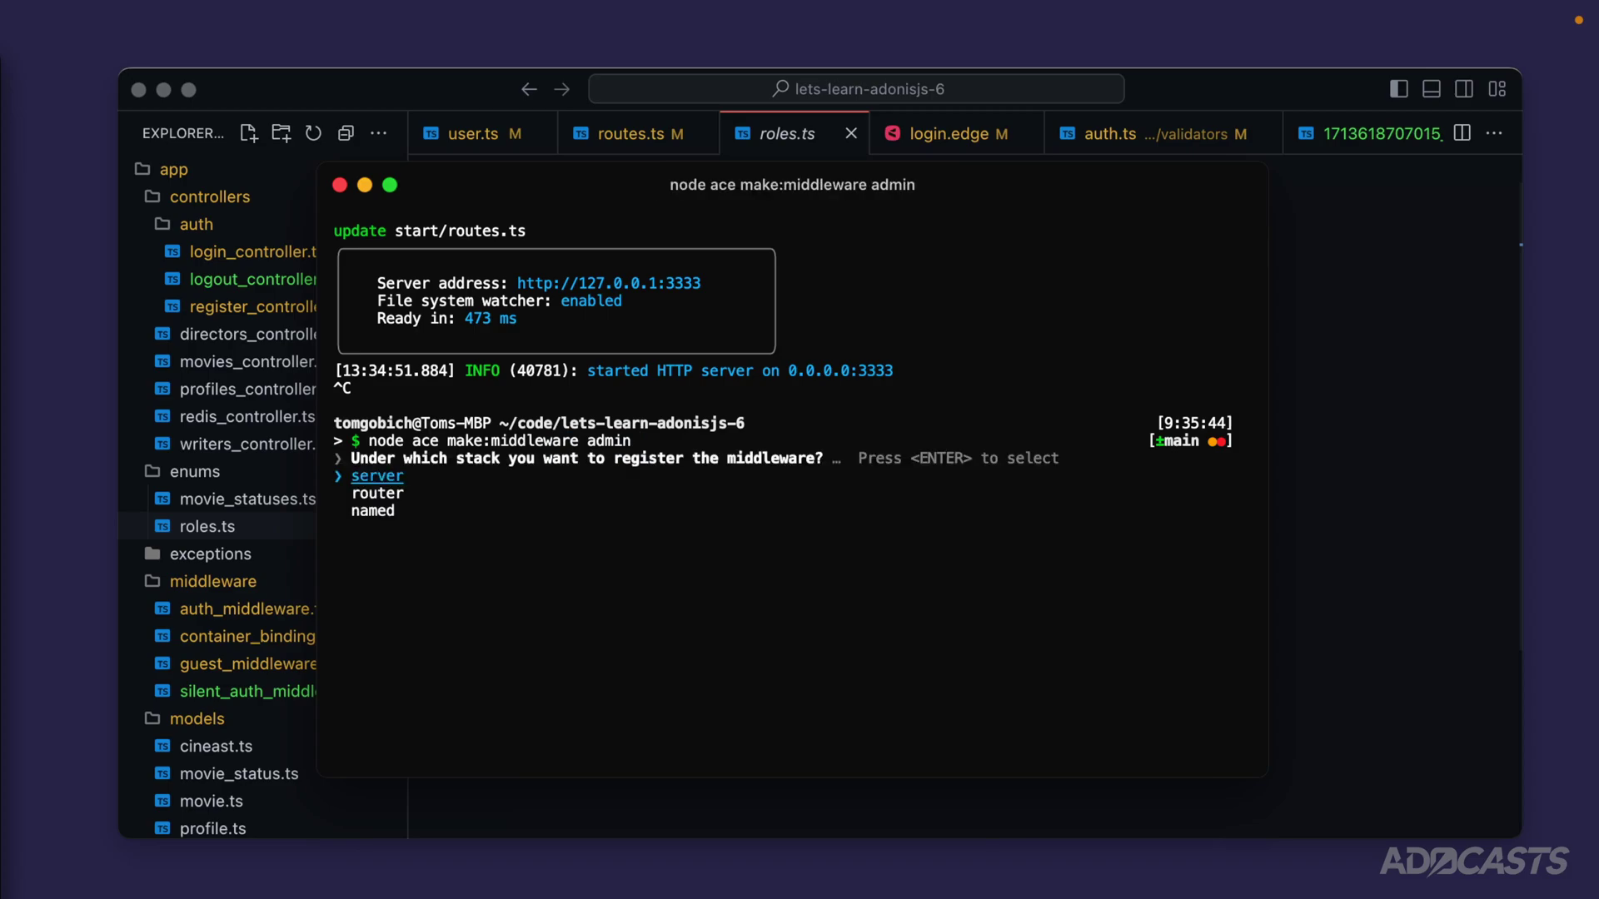
key("Down")
key("Down")
key("Return")
left_click_drag(421, 486, 715, 497)
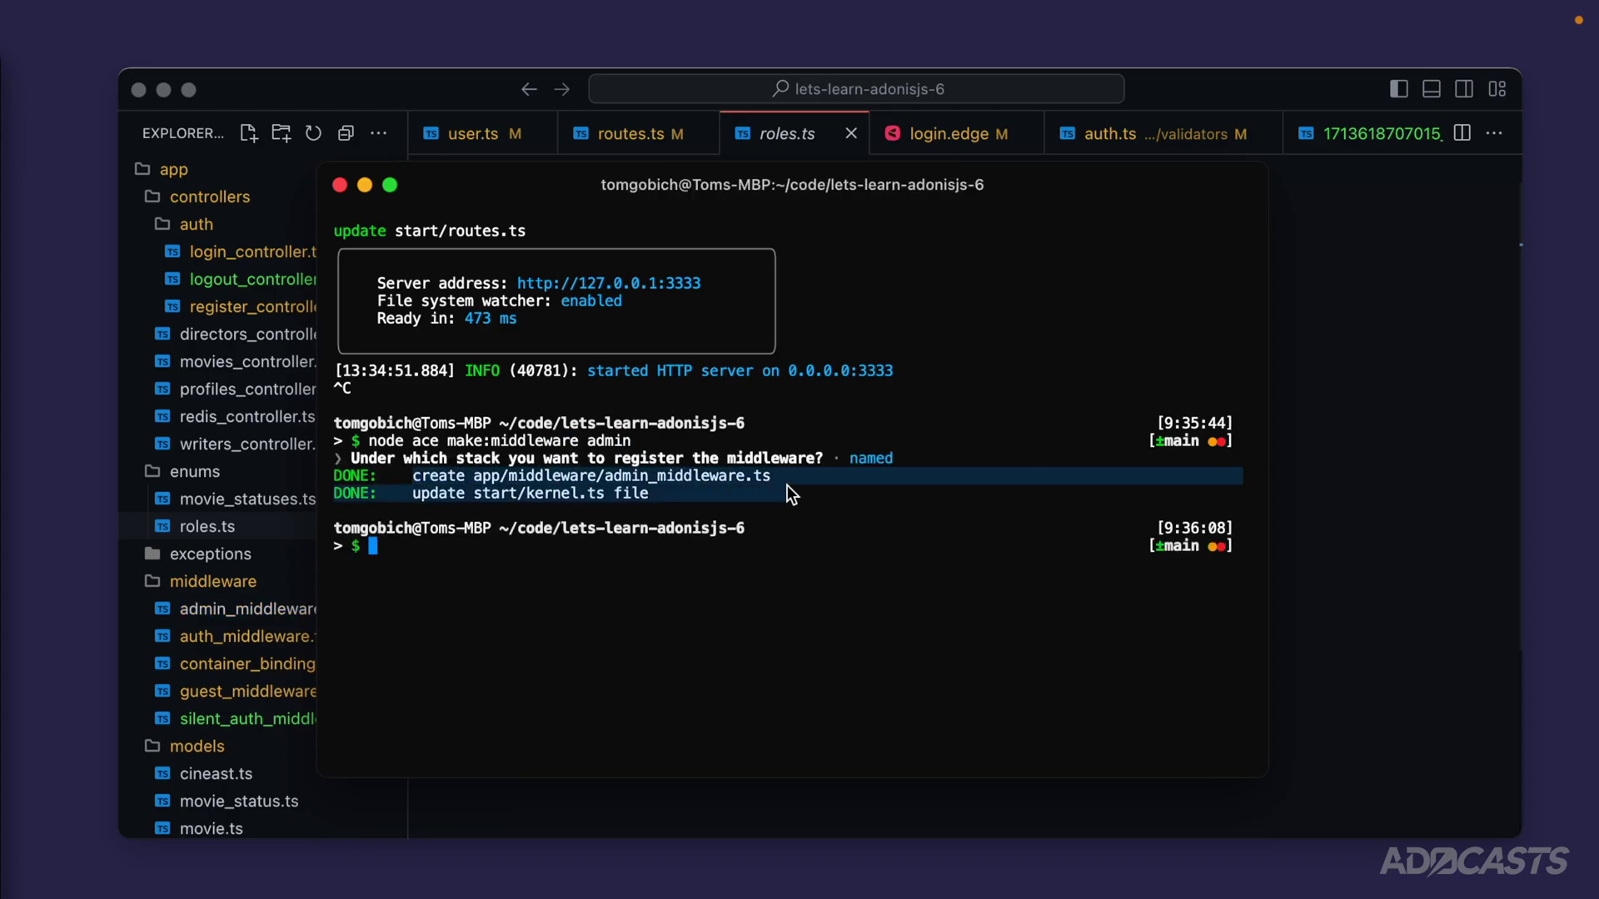
Step: Review the admin entry and its admin_middleware import in kernel.ts's router.named block
left_click(590, 797)
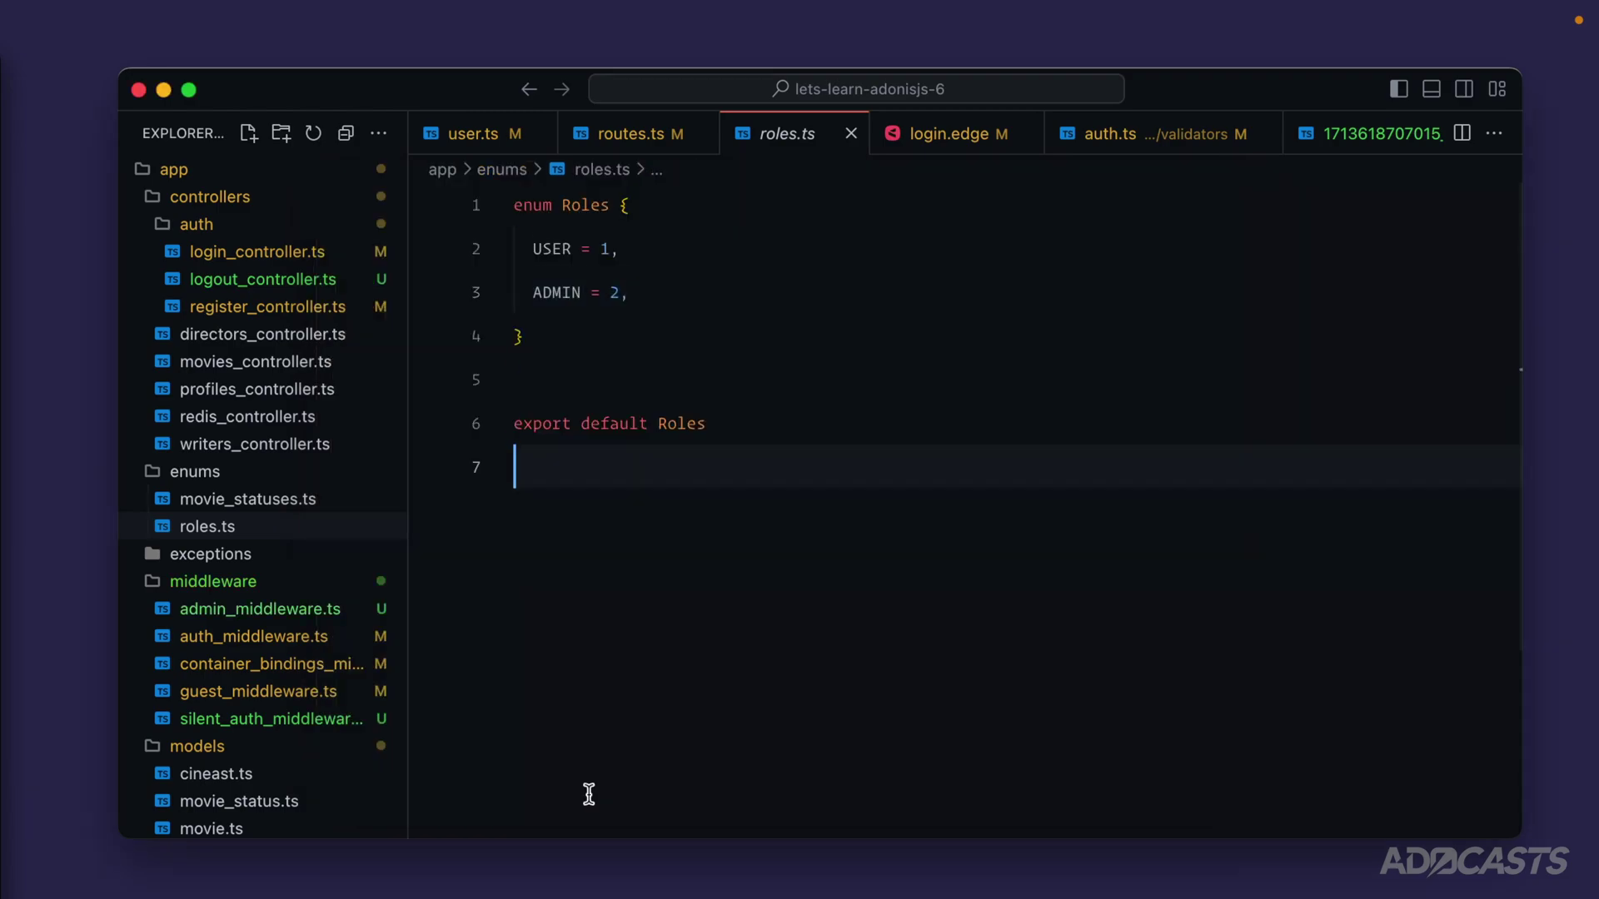
scroll(320, 619, "down", 5)
scroll(320, 618, "down", 5)
scroll(321, 618, "down", 5)
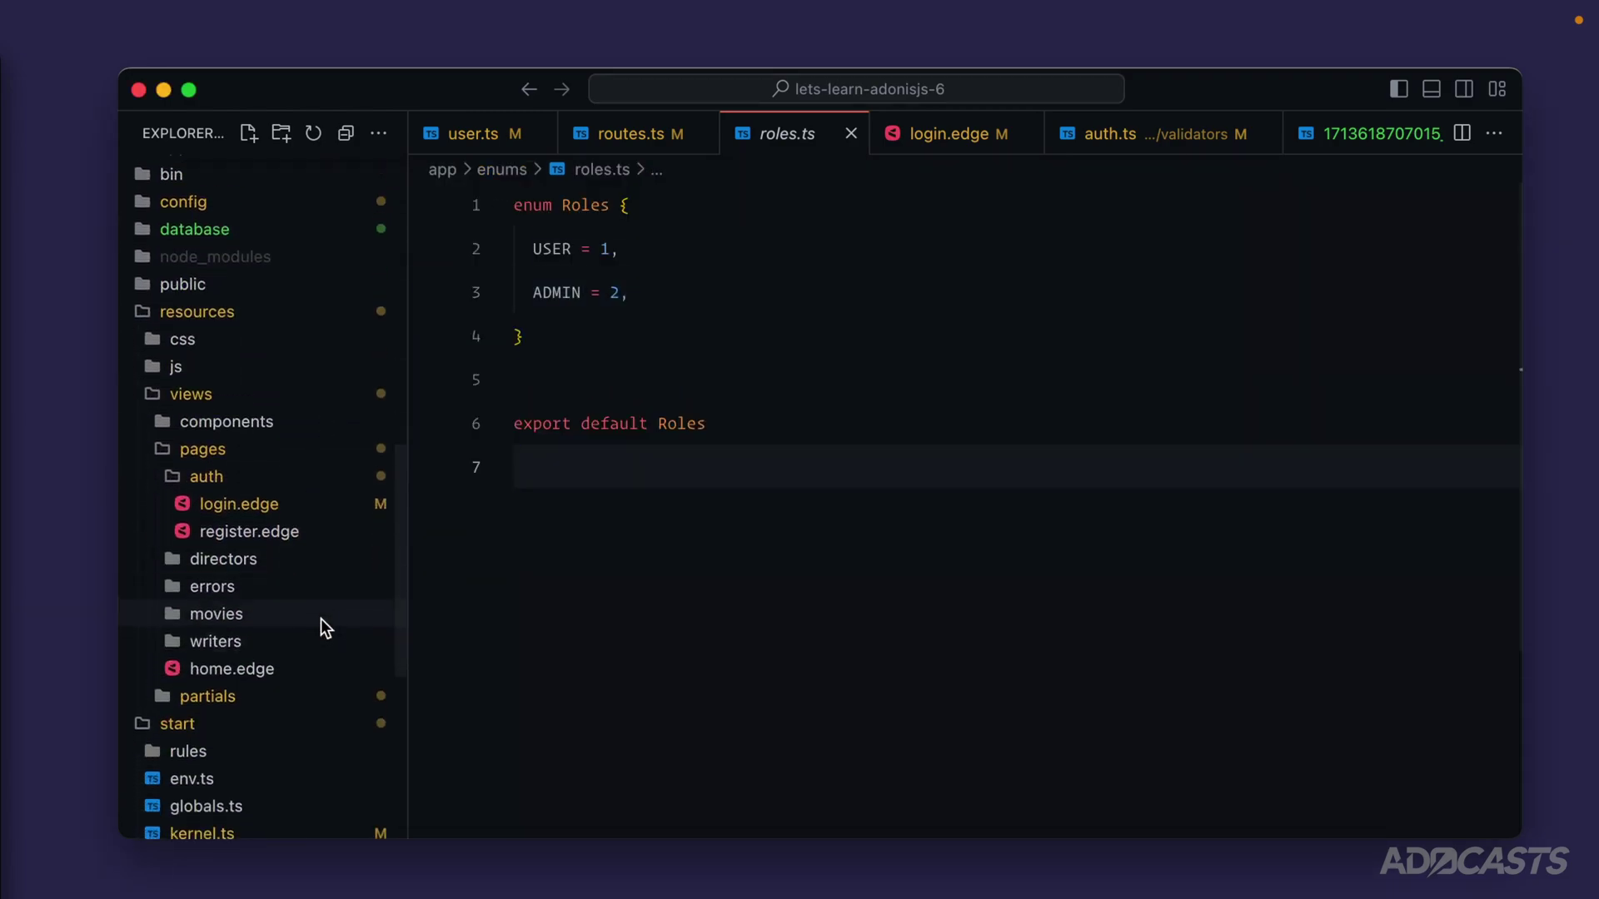
scroll(321, 618, "down", 5)
left_click(202, 568)
scroll(1156, 607, "down", 3)
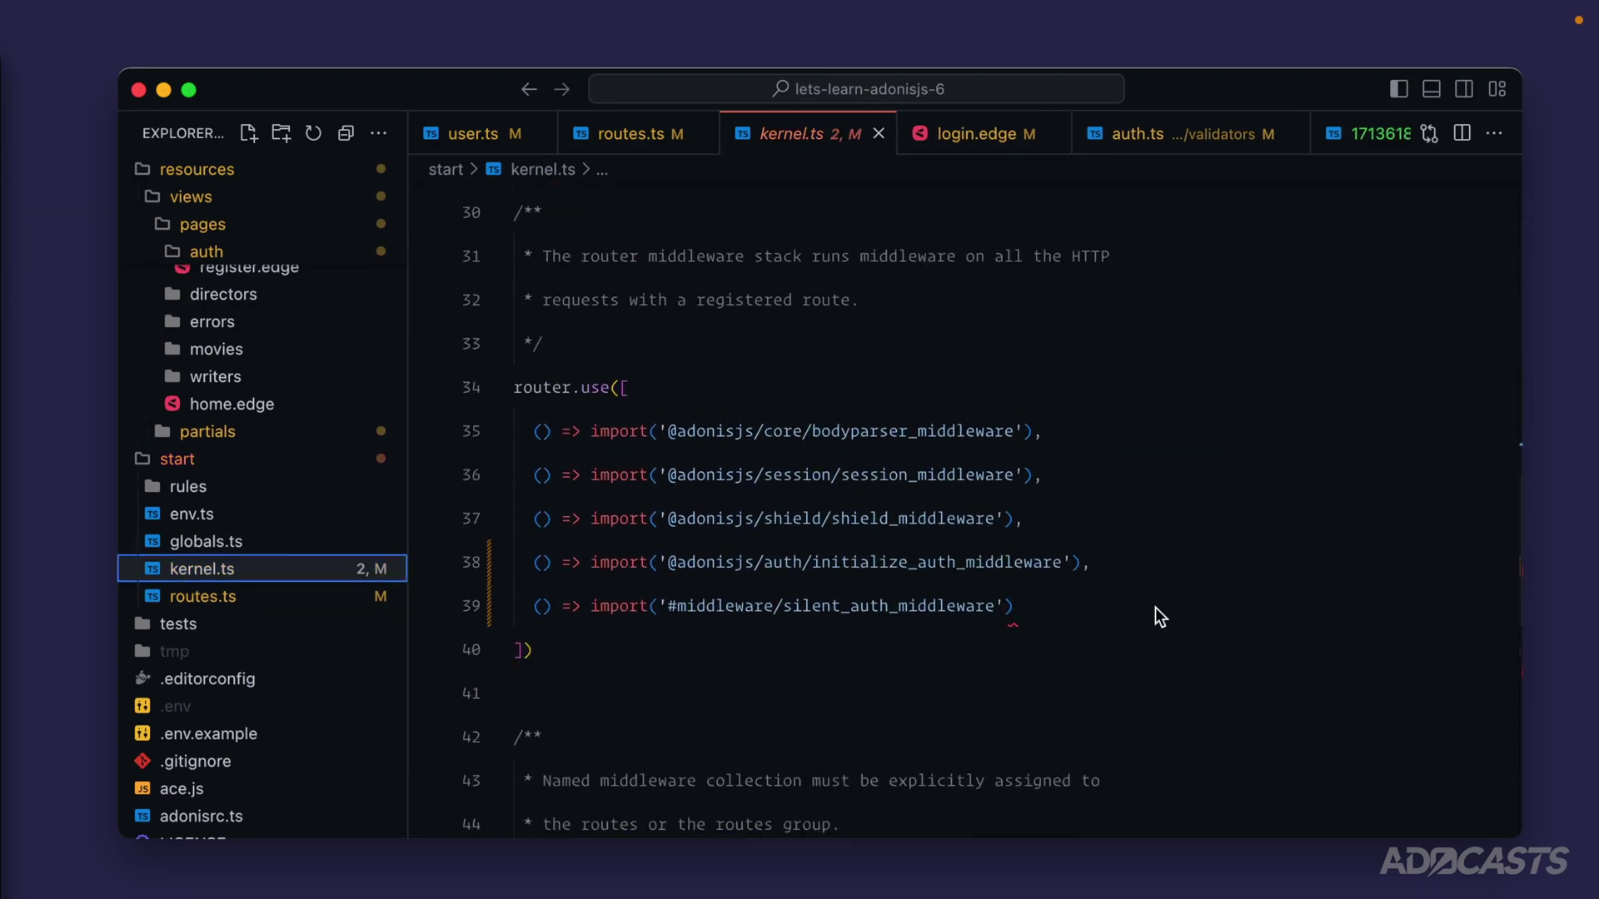
scroll(1156, 607, "down", 1)
left_click_drag(1061, 458, 612, 462)
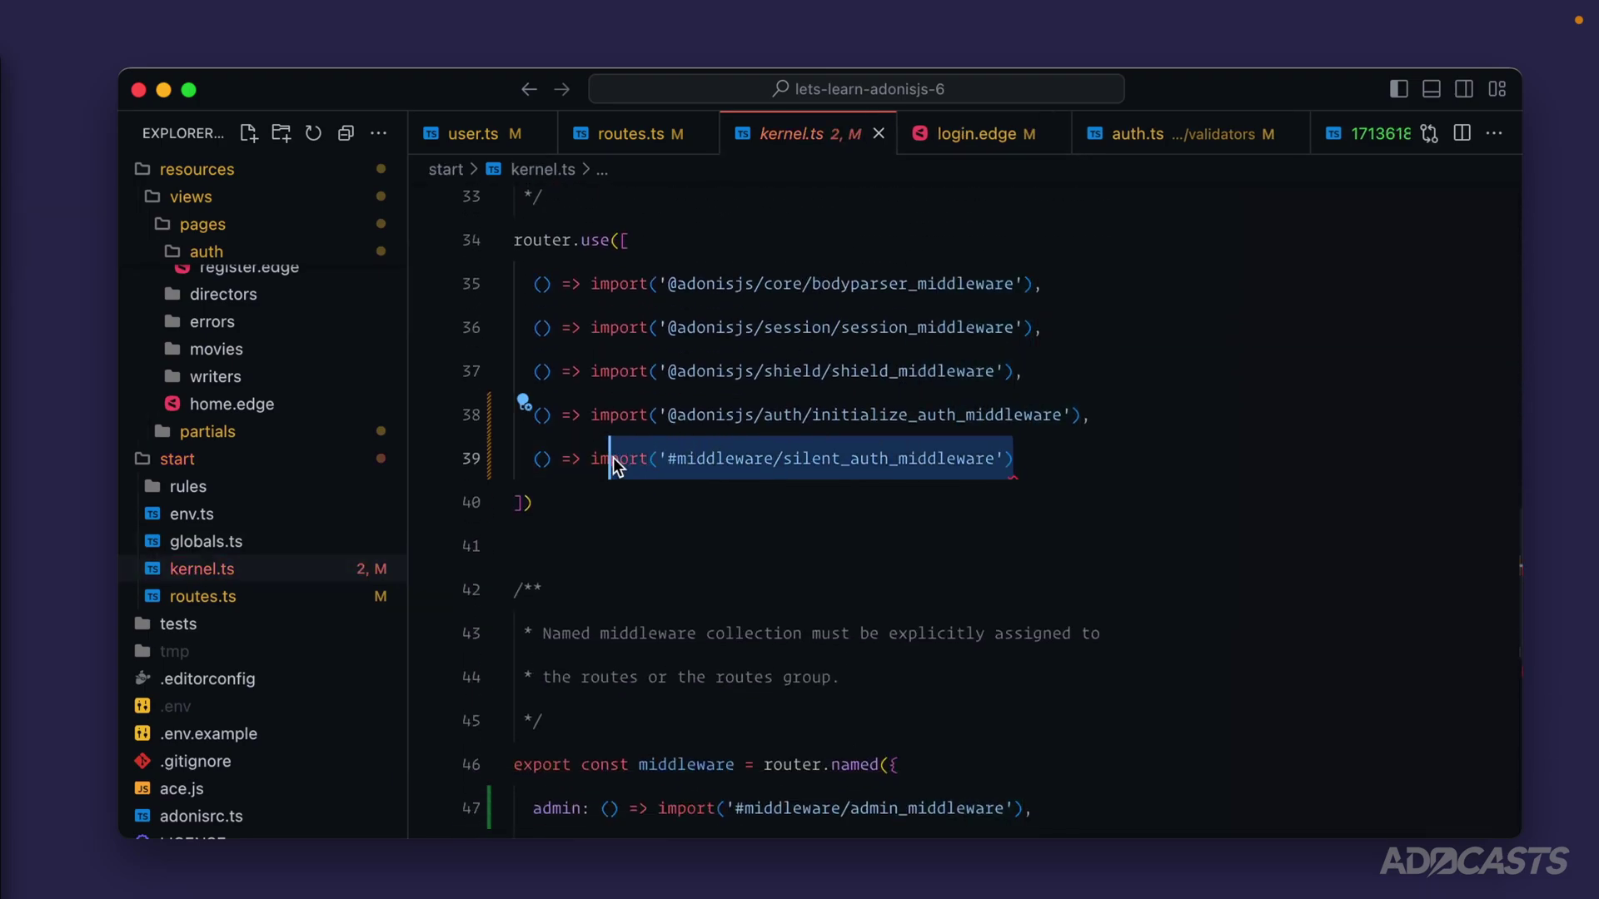
scroll(1088, 472, "down", 5)
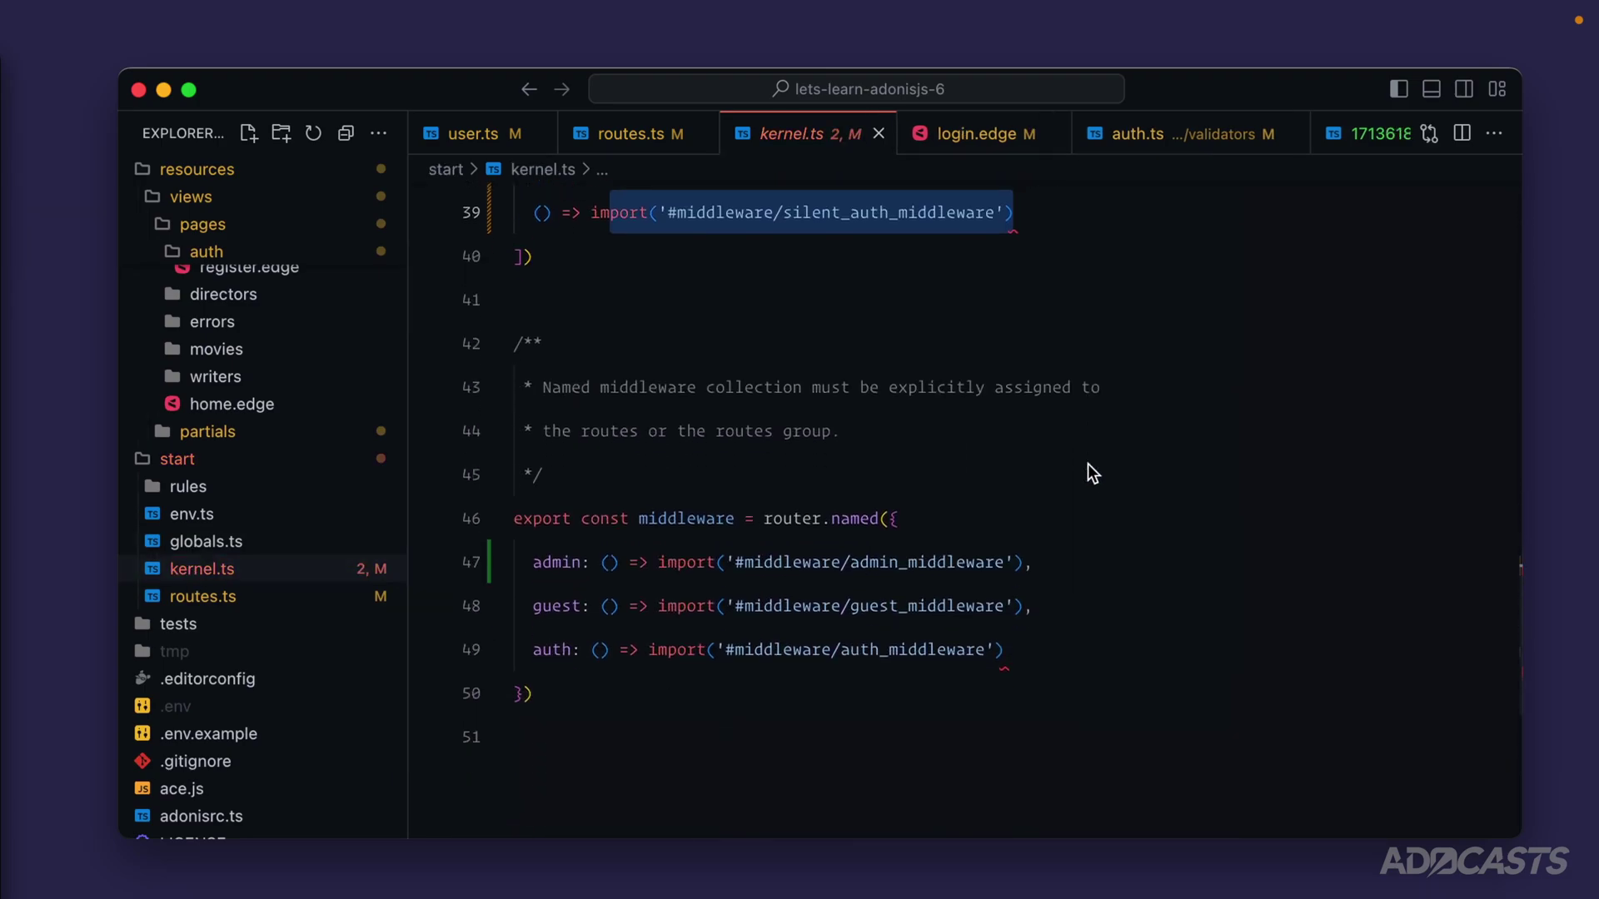
scroll(1089, 472, "down", 1)
left_click_drag(1043, 520, 499, 510)
mouse_move(501, 563)
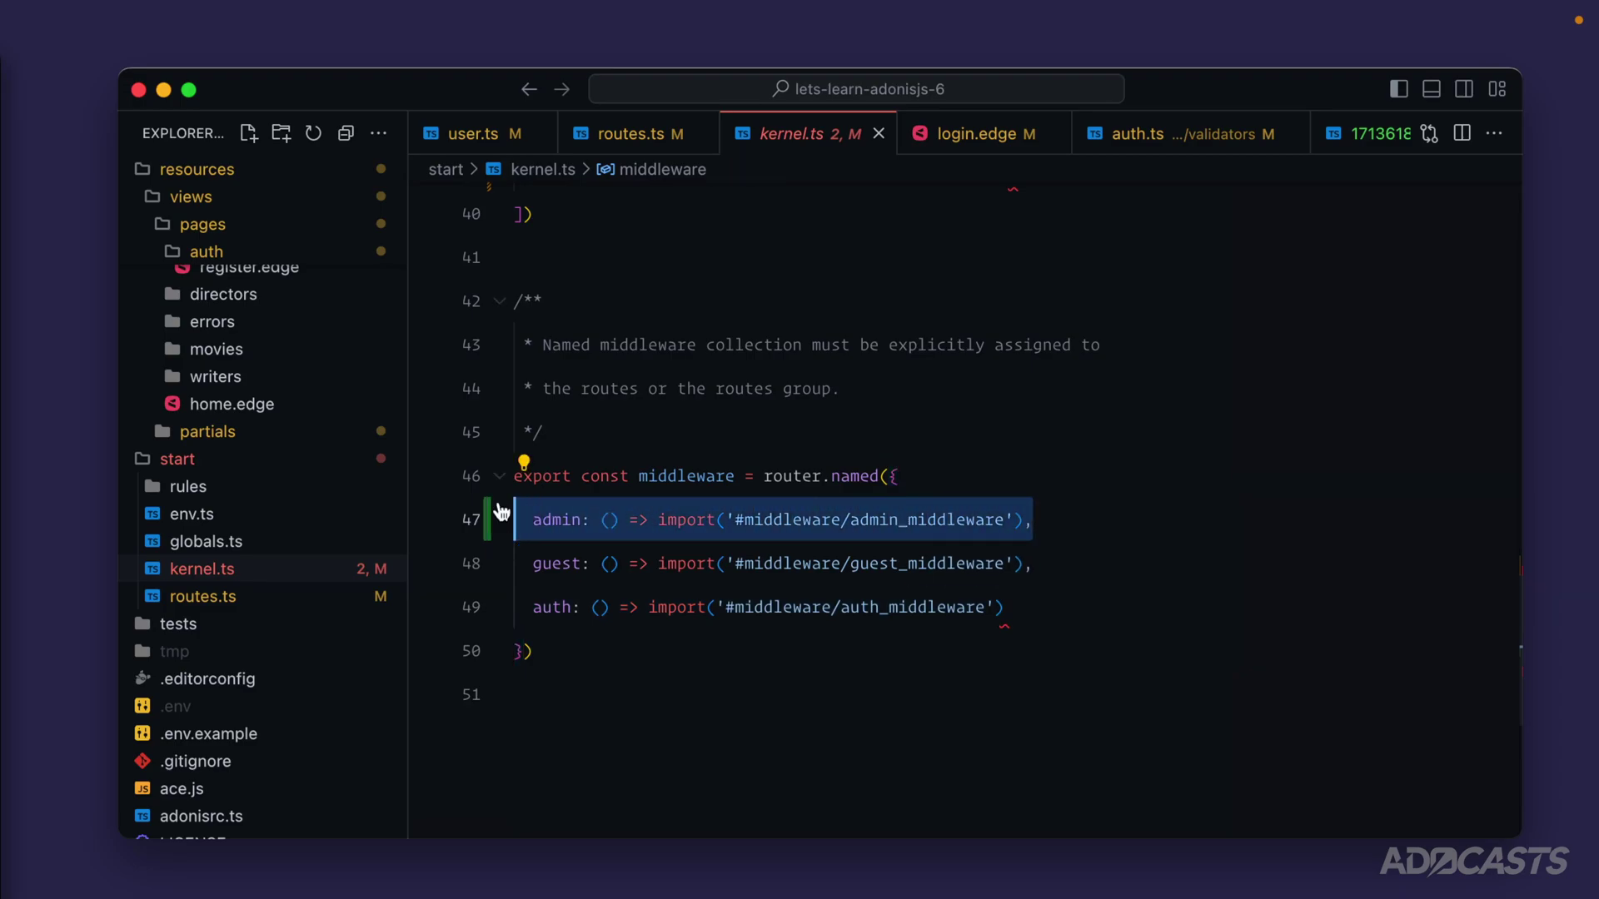
double_click(564, 517)
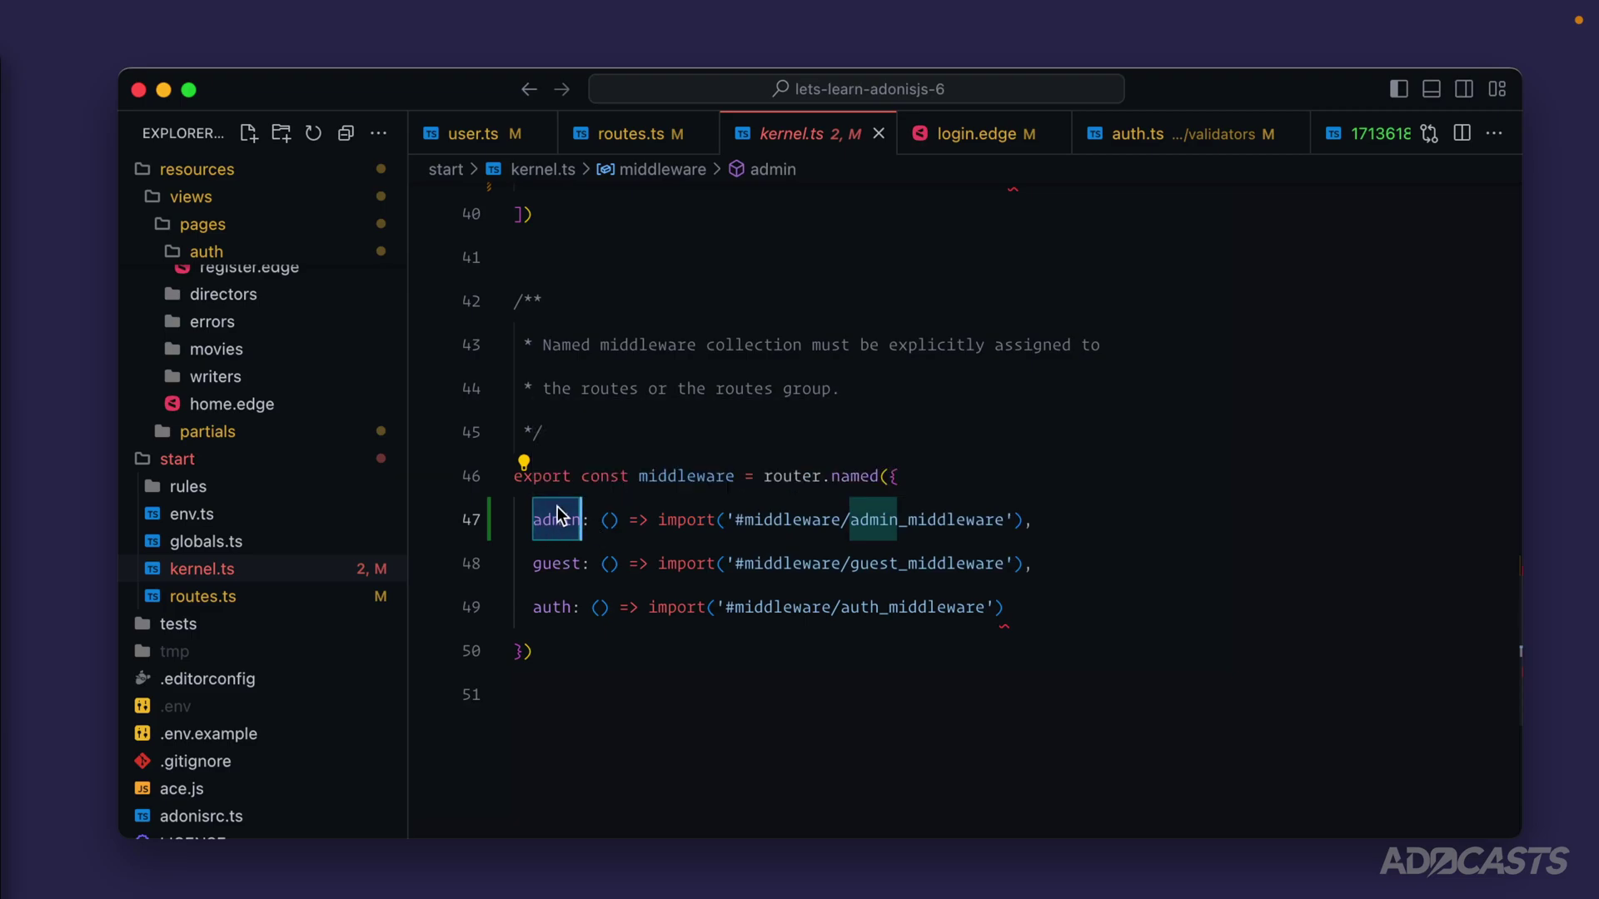
left_click_drag(744, 520, 1006, 521)
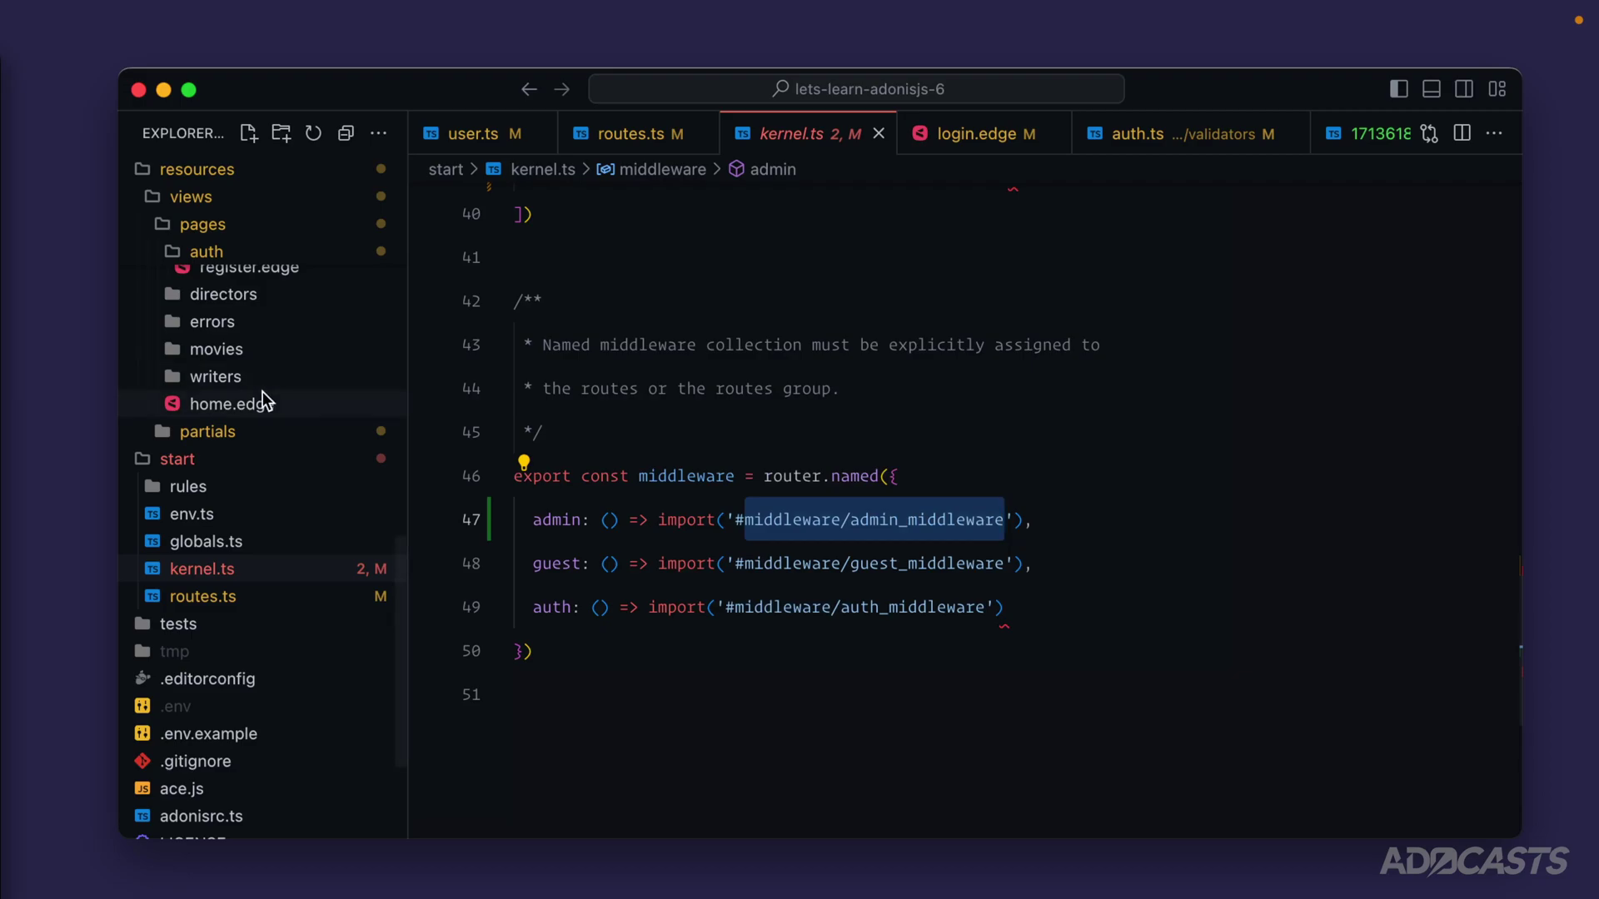
scroll(263, 397, "up", 10)
scroll(262, 398, "up", 1)
scroll(263, 397, "up", 3)
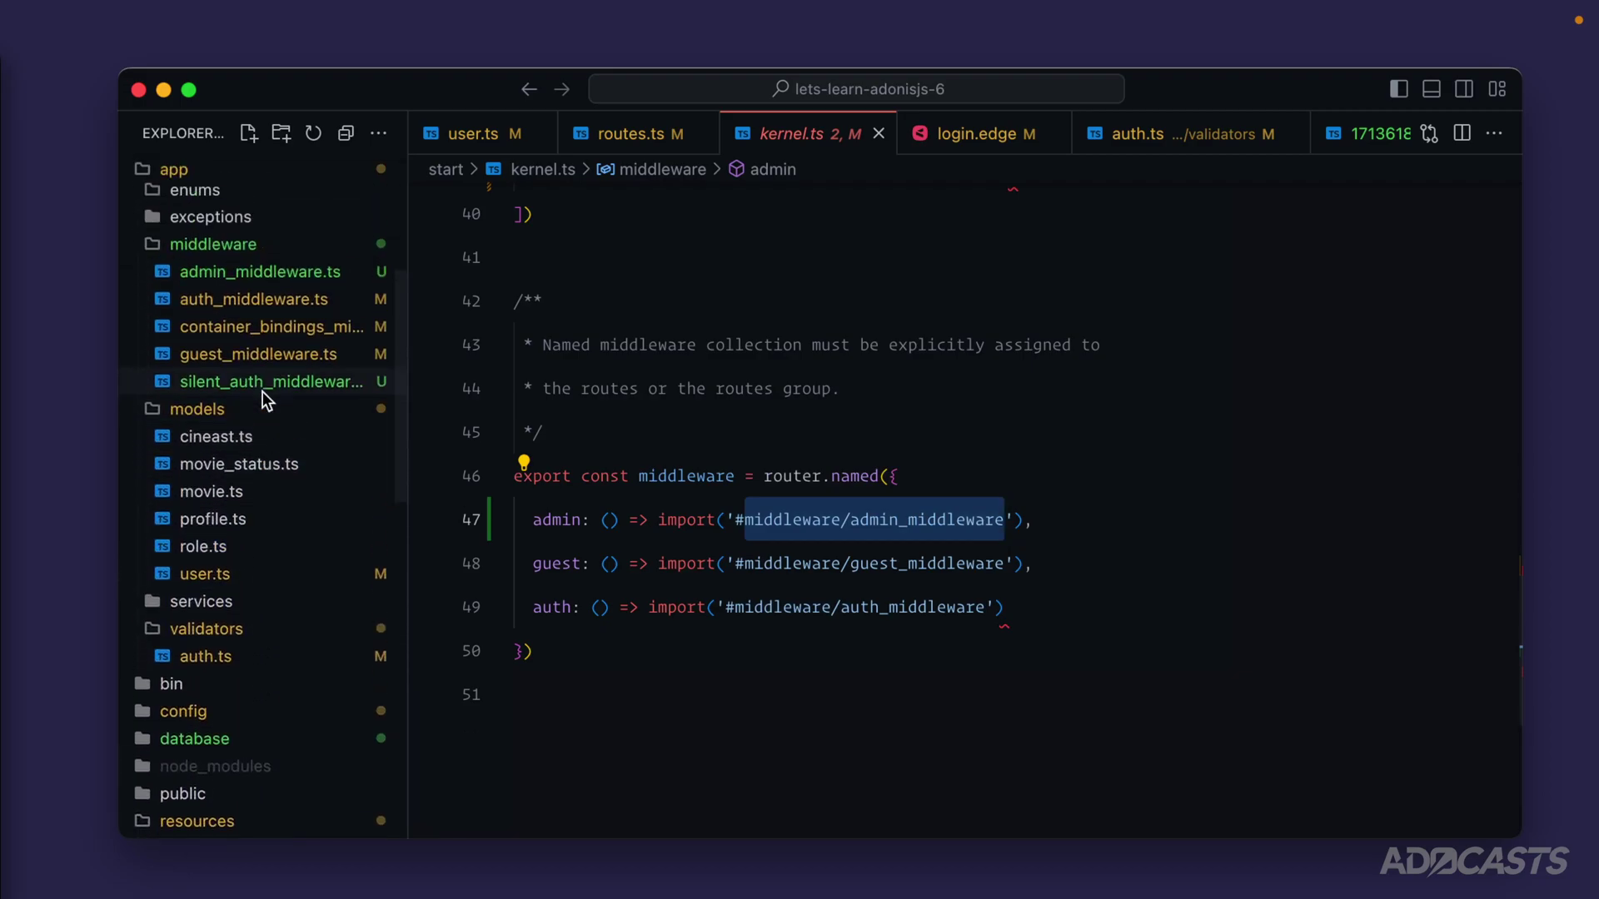
Step: Delete the console.log(ctx) statement from the admin_middleware.ts handler
left_click(226, 275)
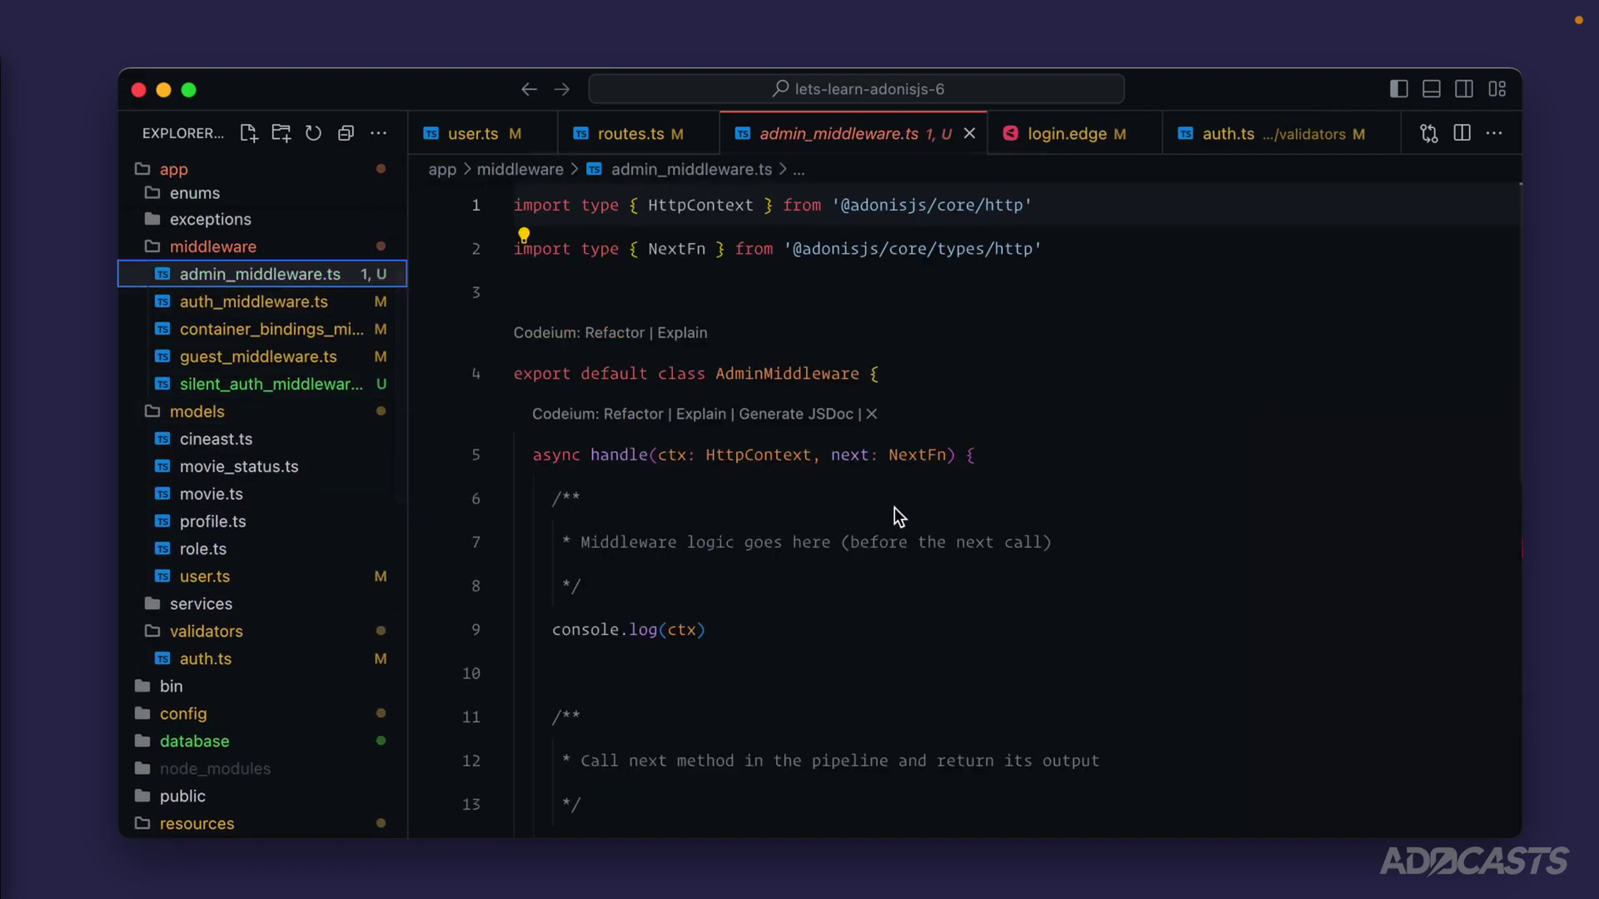
scroll(894, 514, "down", 3)
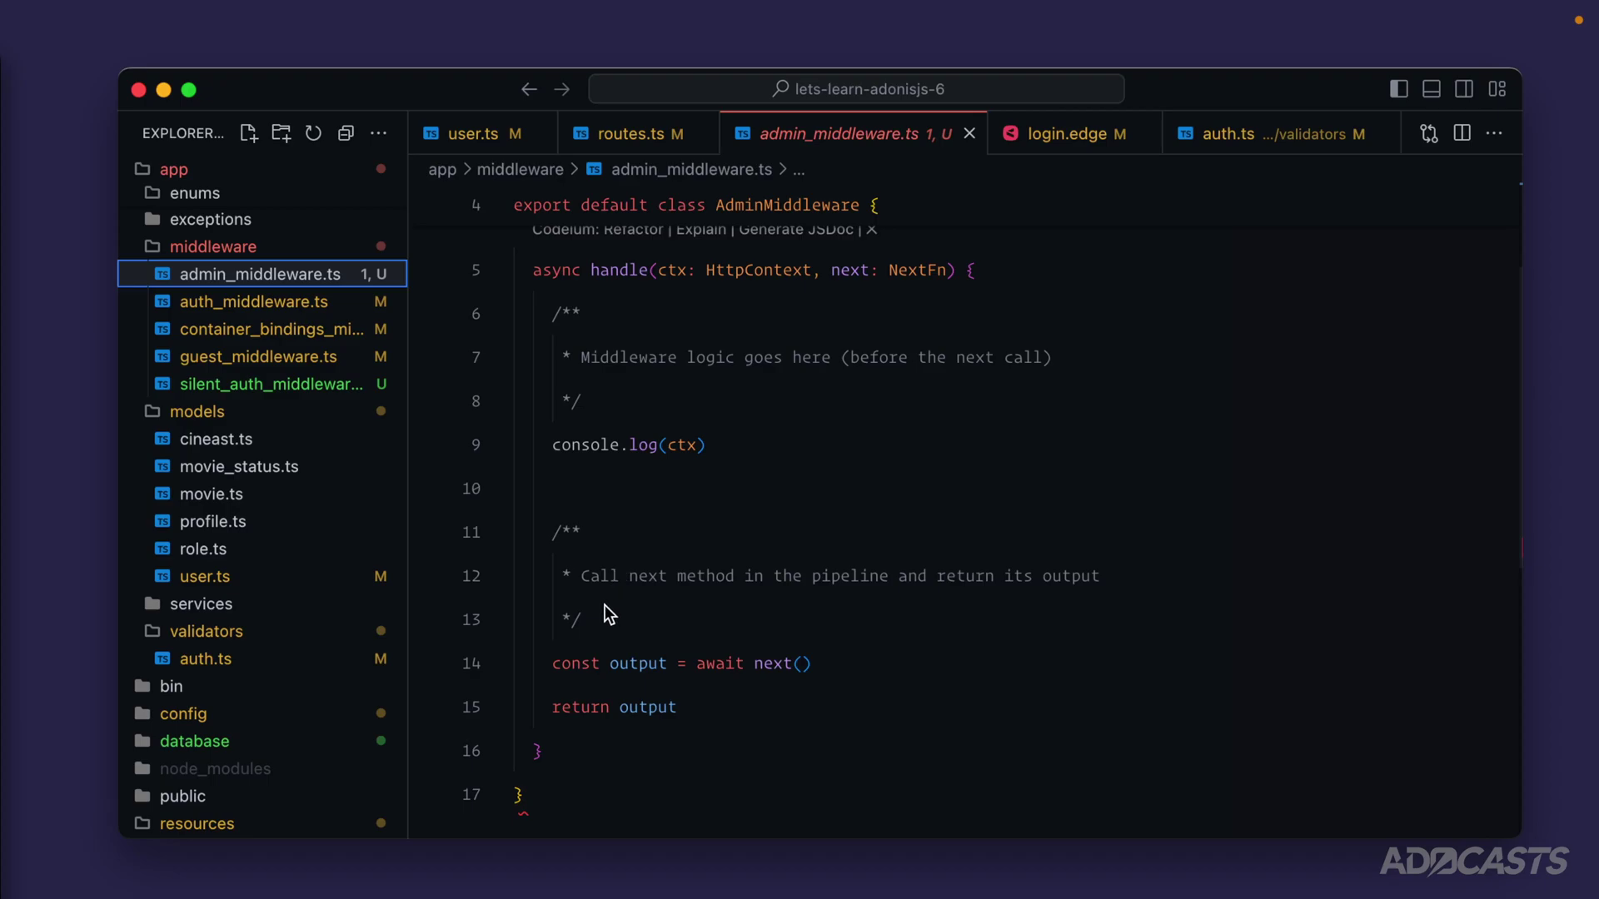
left_click_drag(605, 605, 485, 299)
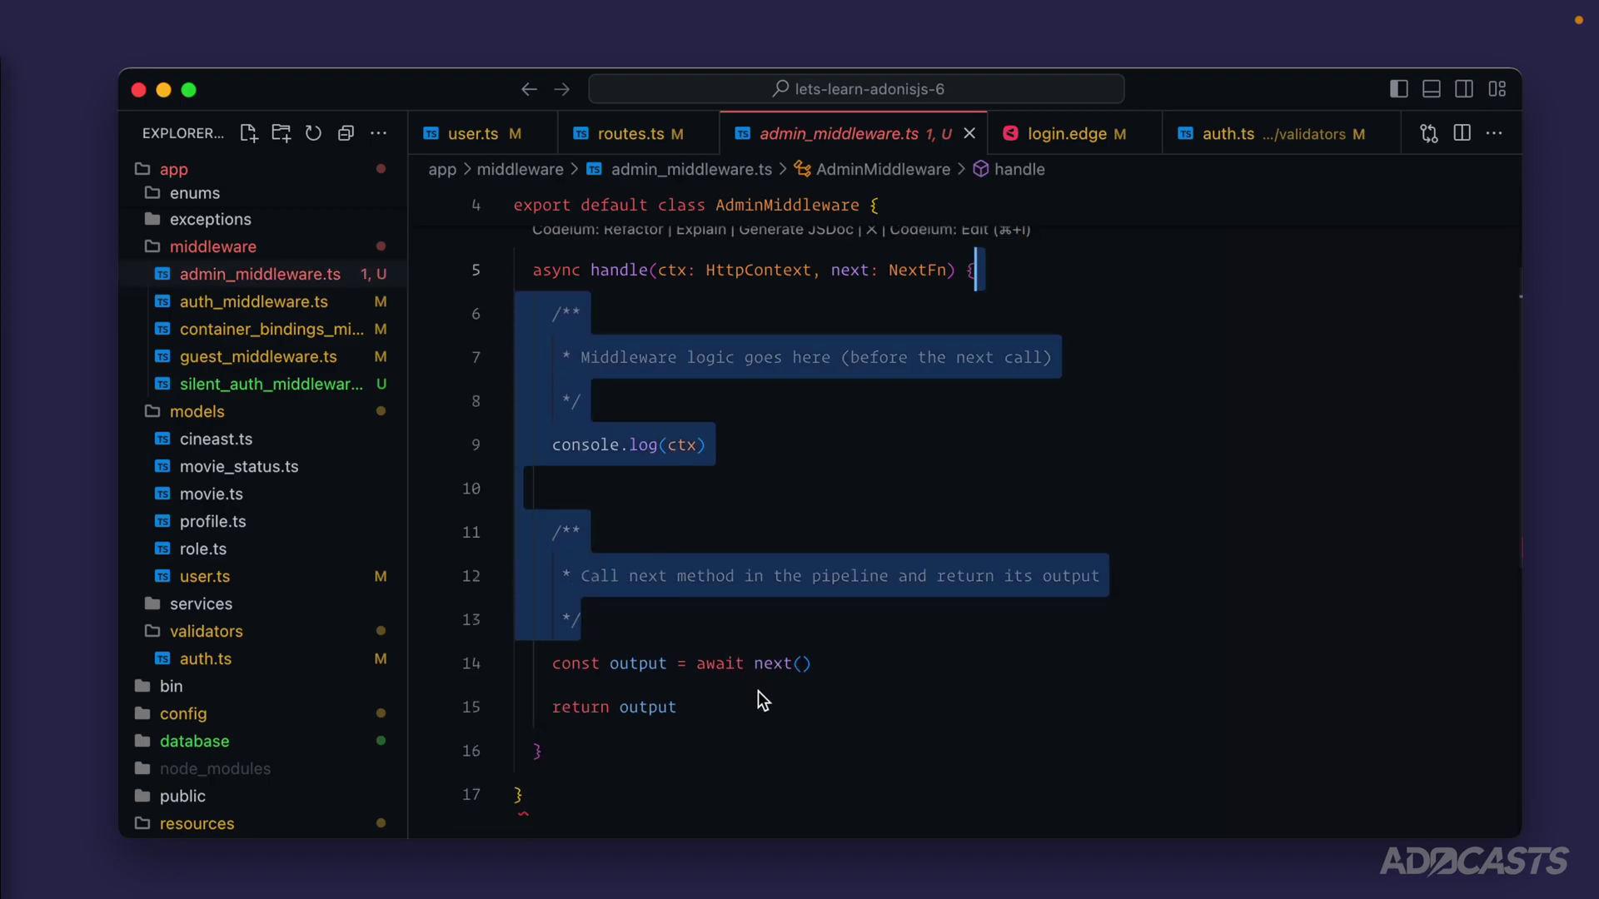
left_click_drag(710, 445, 553, 445)
key("BackSpace")
type("const isAd")
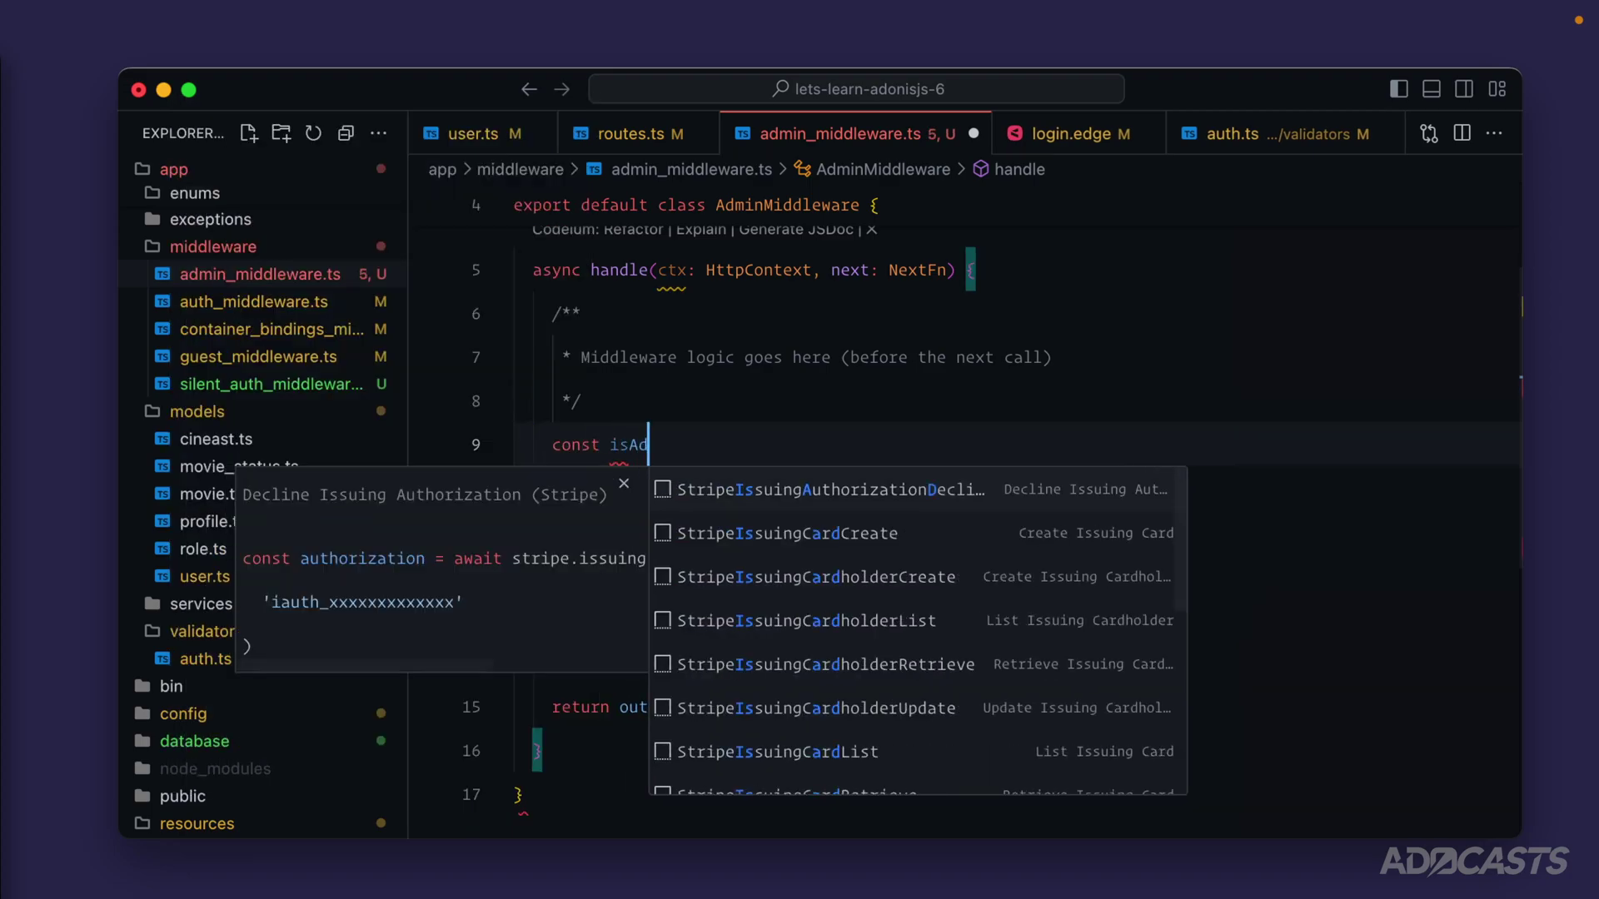
type("min = ctx.auth")
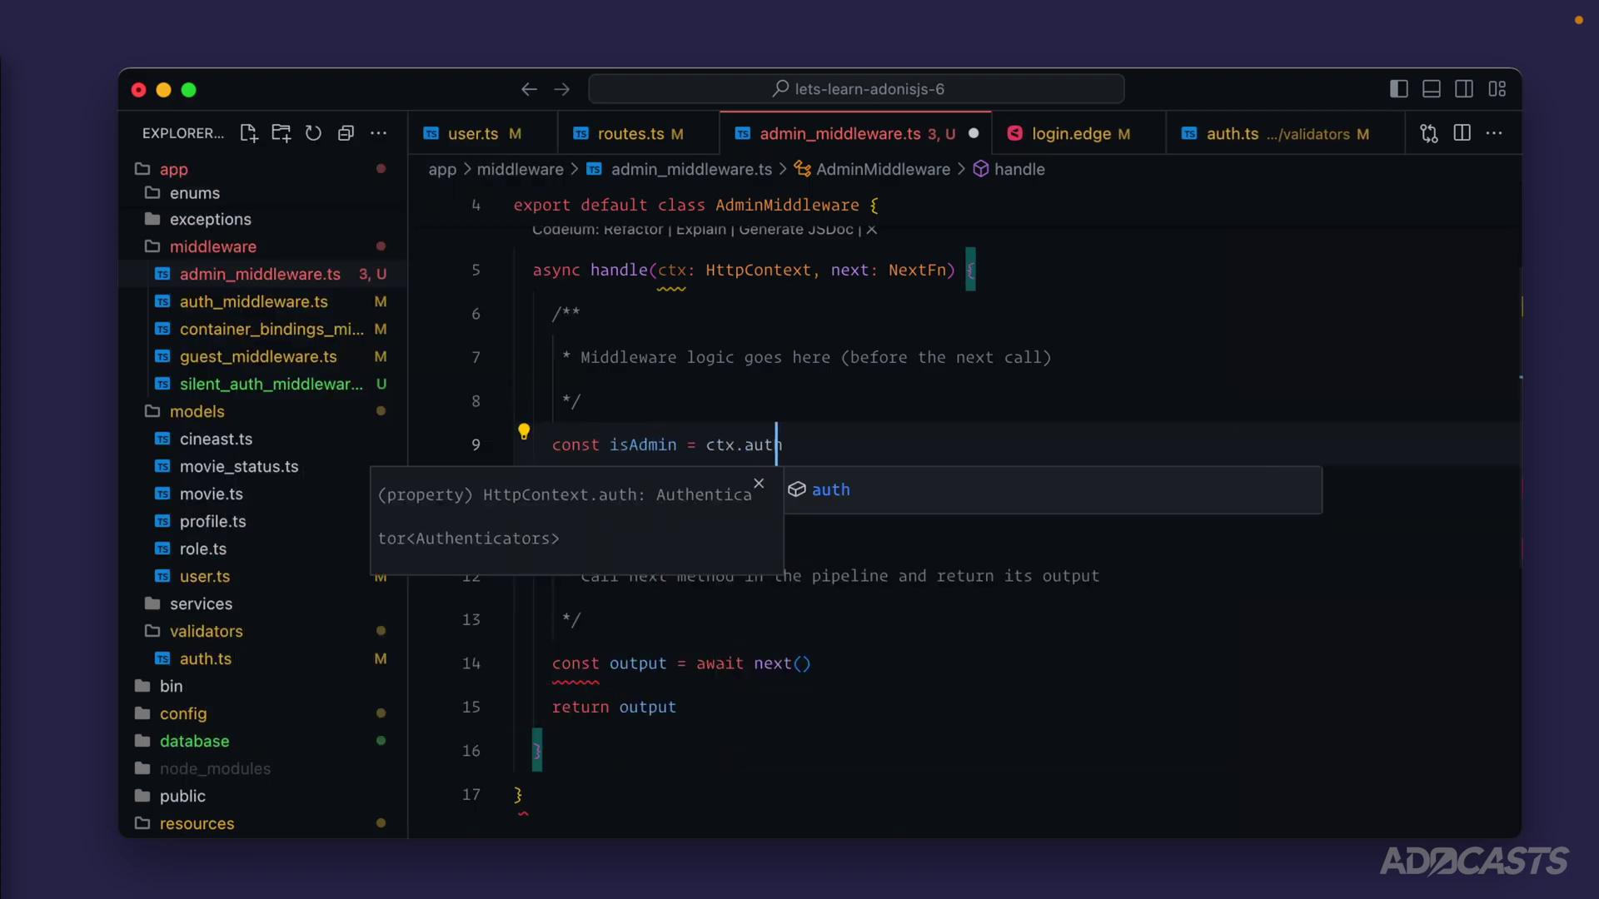
type(".user.roleId")
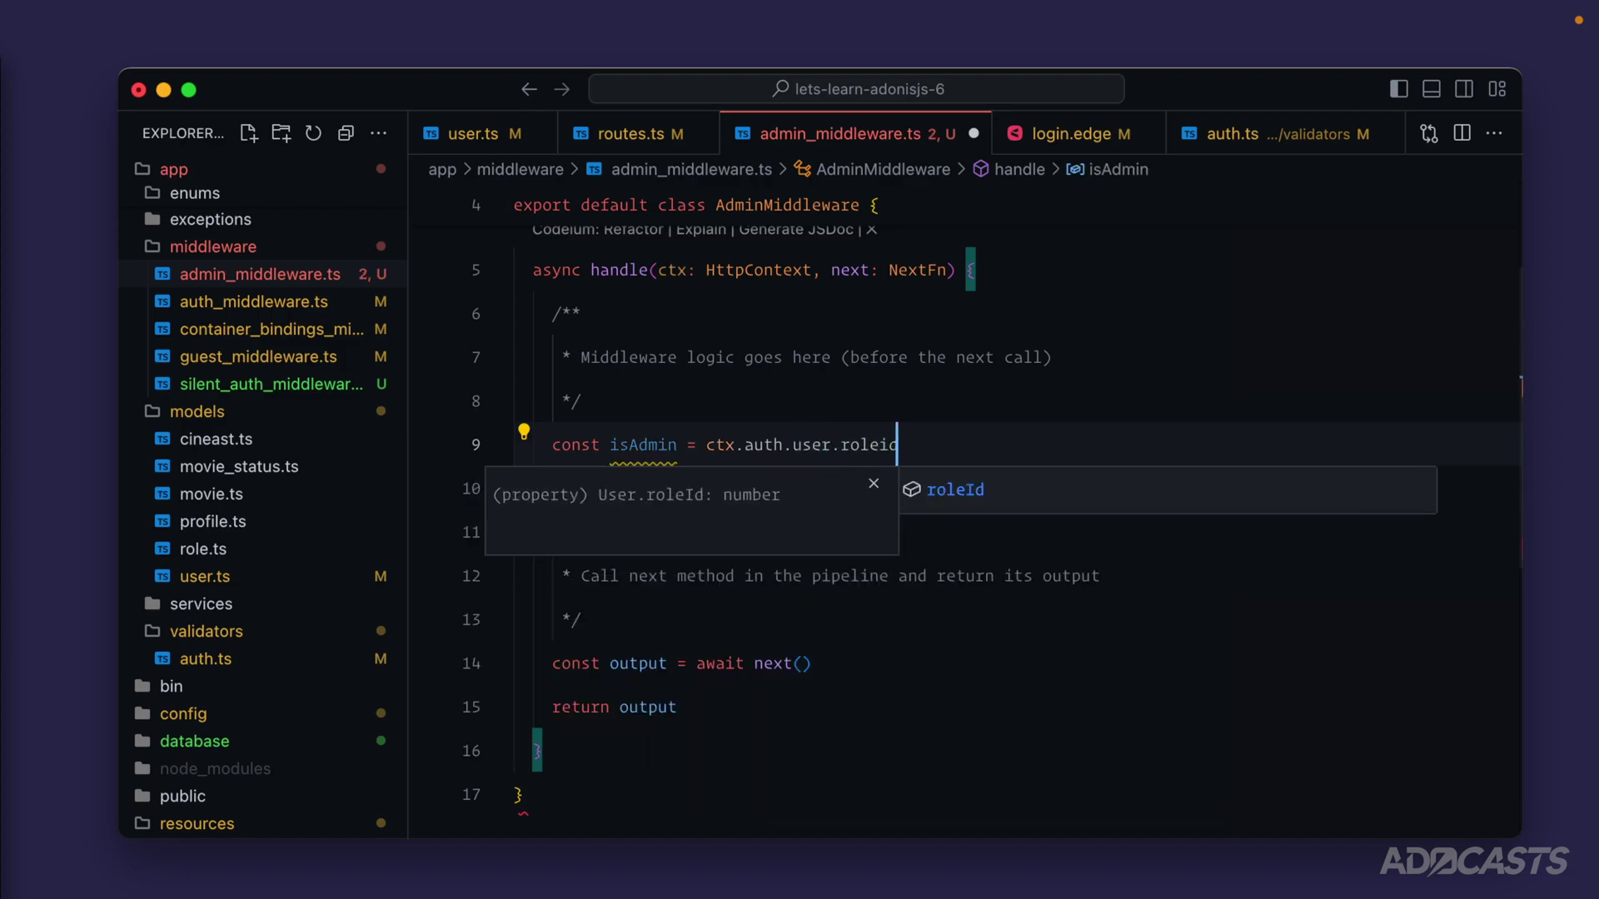
Step: Define isAdmin as ctx.auth.user?.roleId === Roles.ADMIN, auto-importing Roles
key("Return")
type("=== Roles")
key("Return")
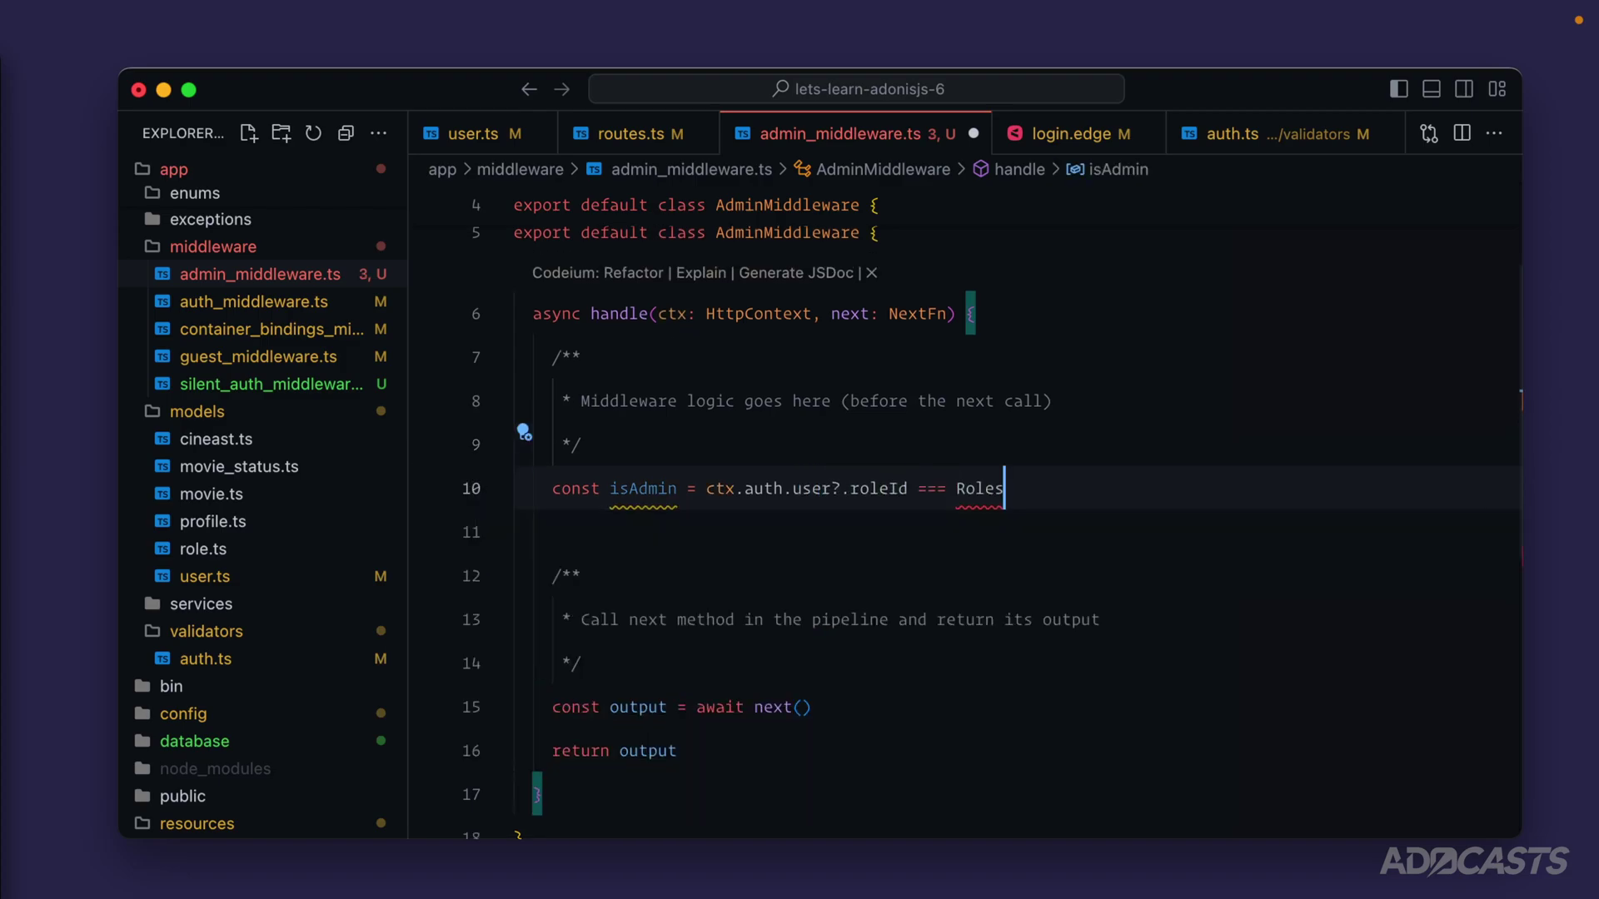
type(".")
key("Return")
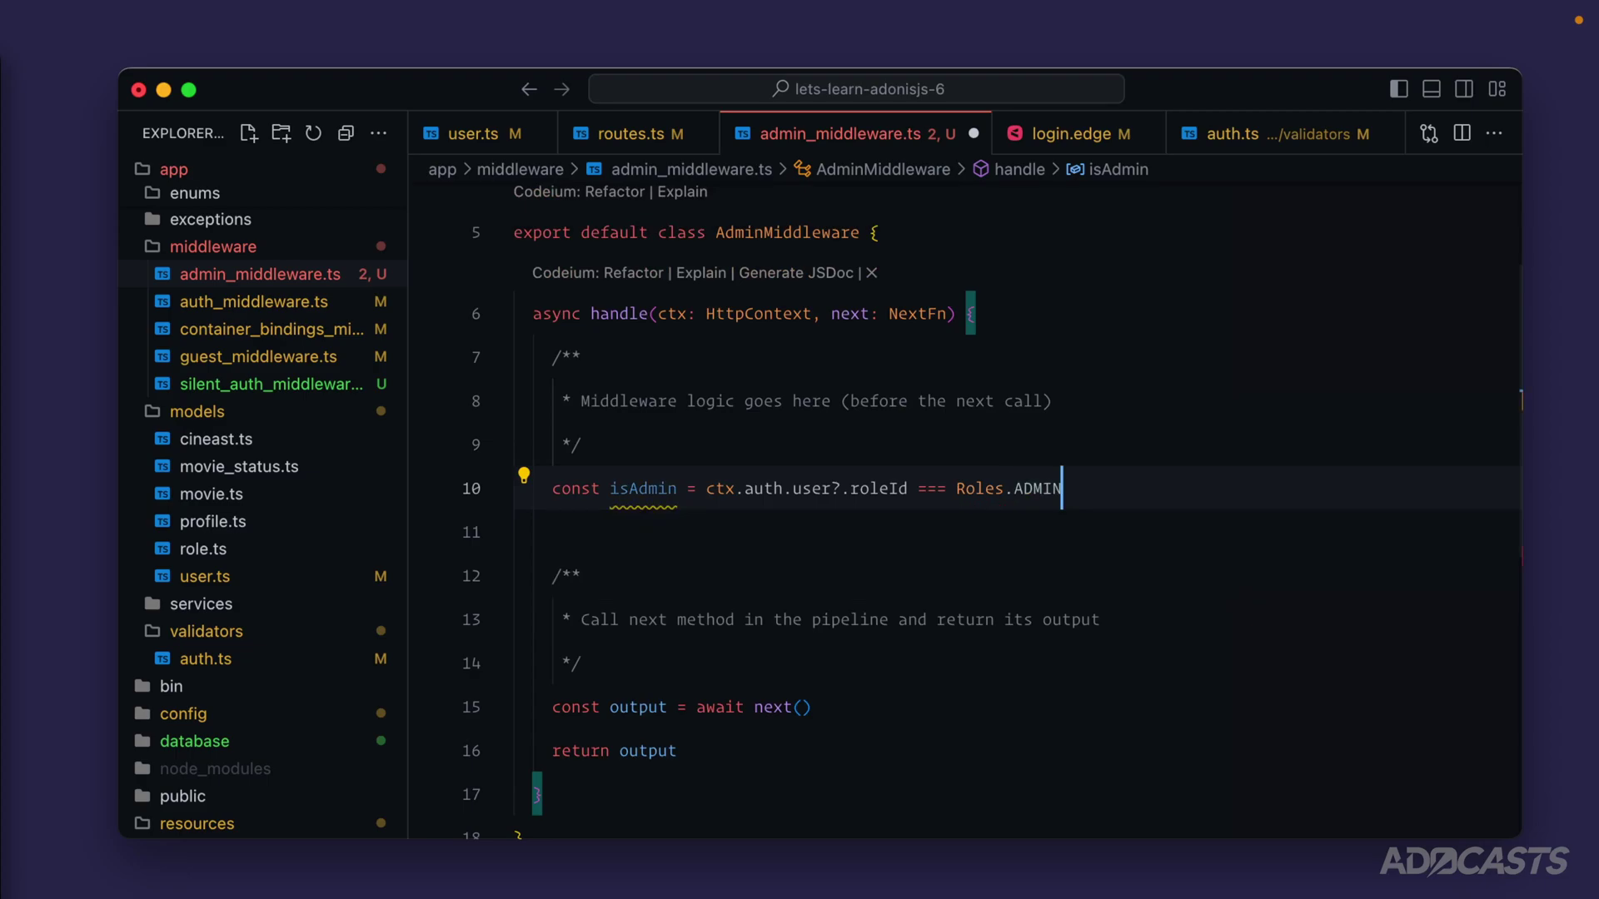
left_click_drag(738, 489, 840, 489)
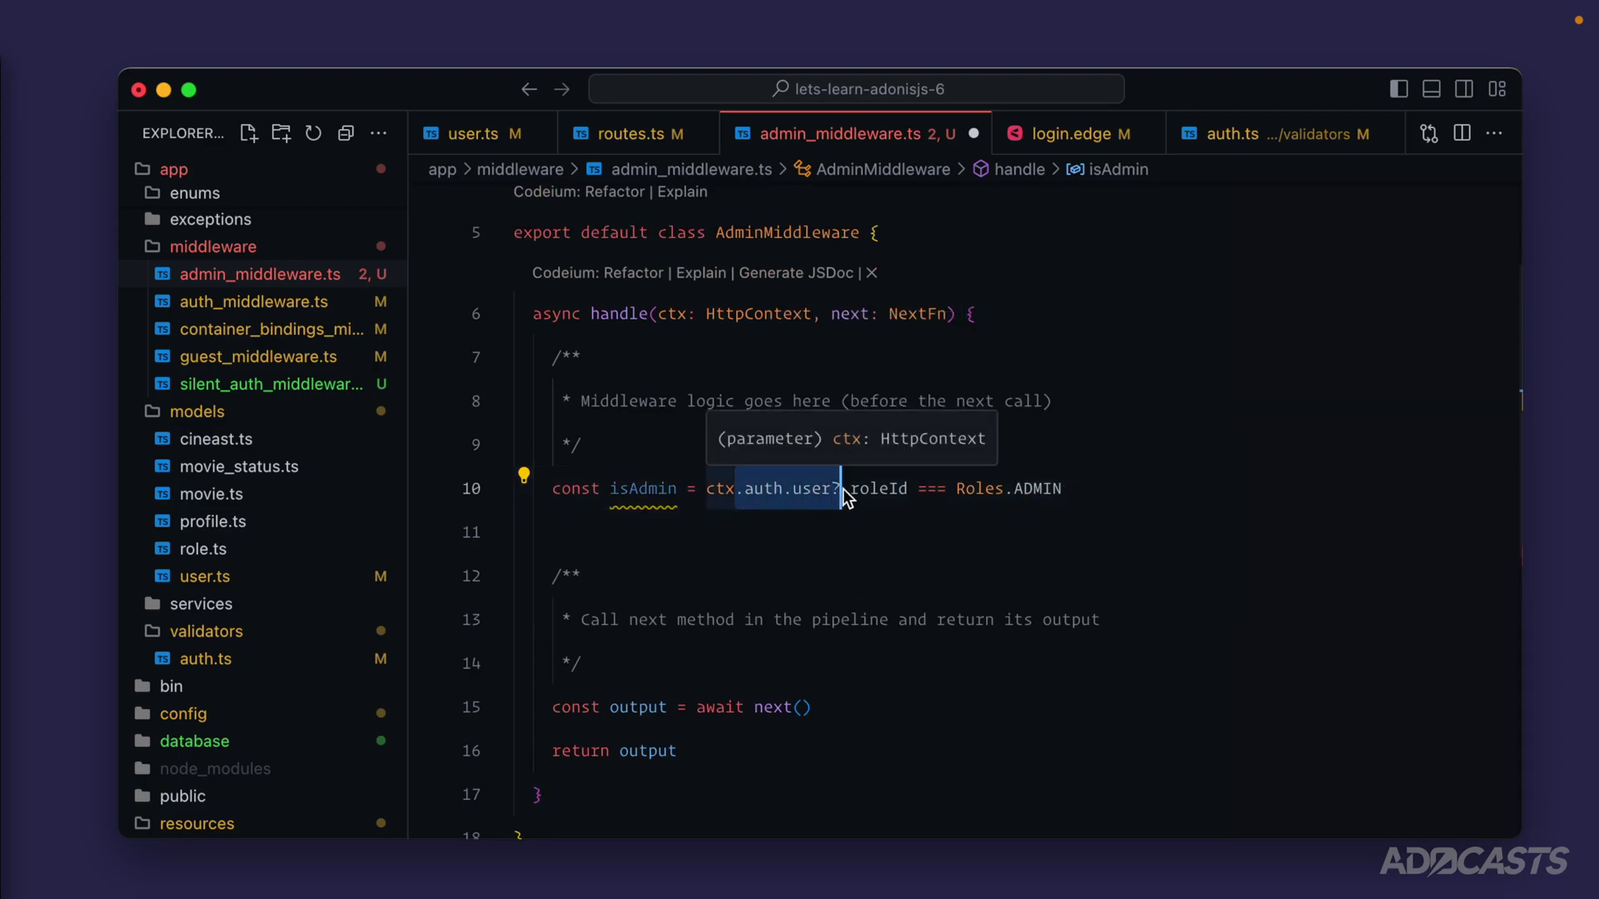
double_click(891, 492)
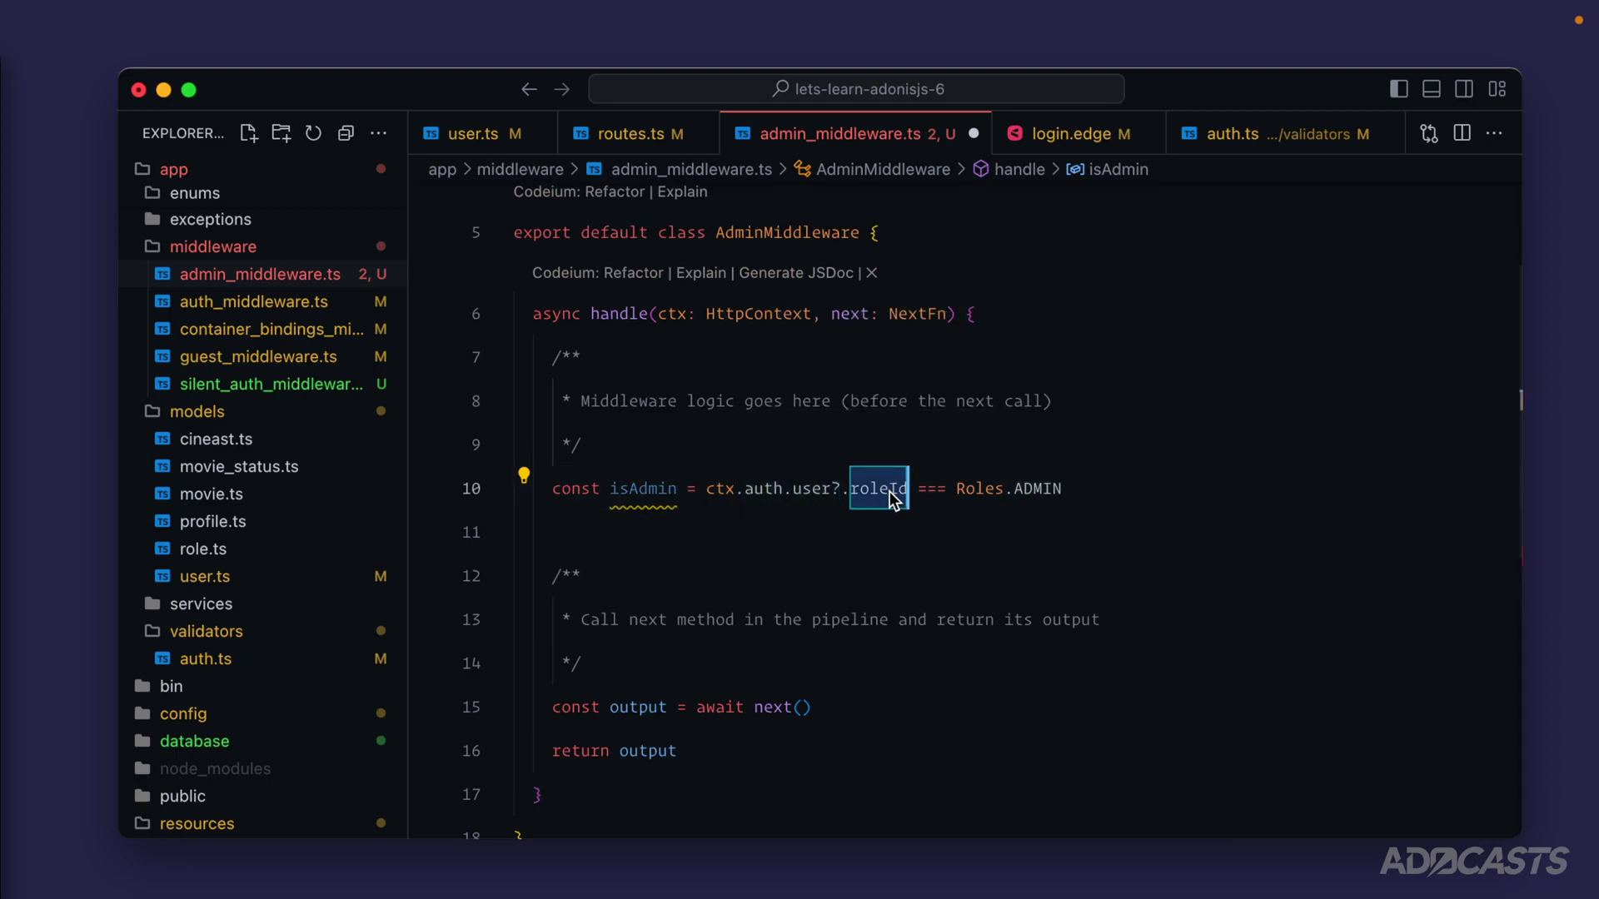
mouse_move(1037, 489)
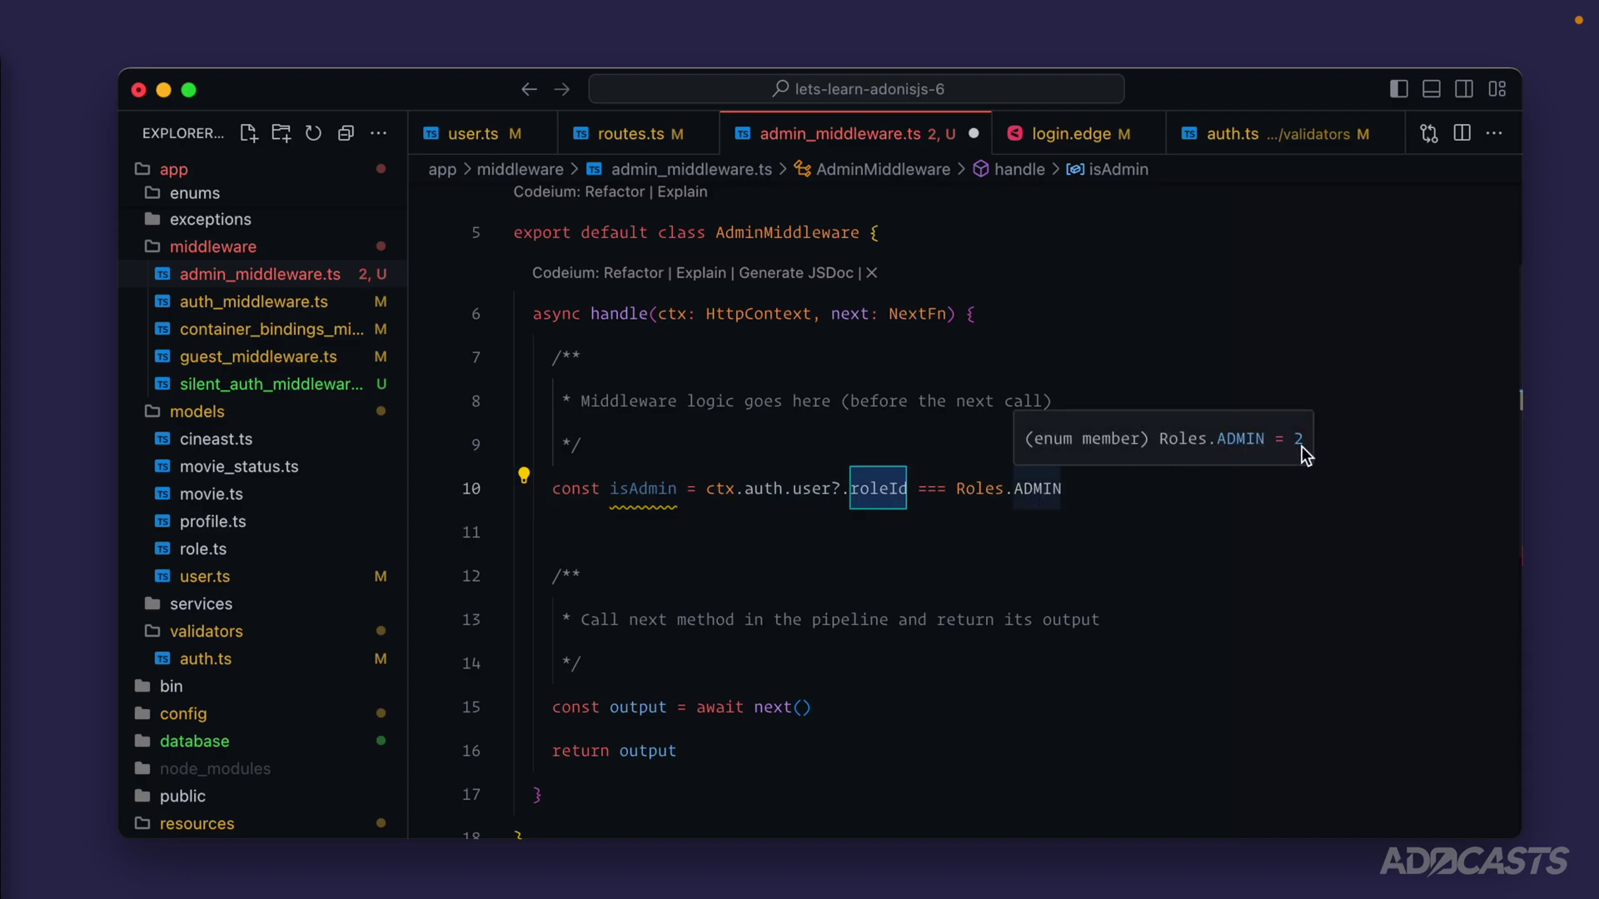
double_click(612, 491)
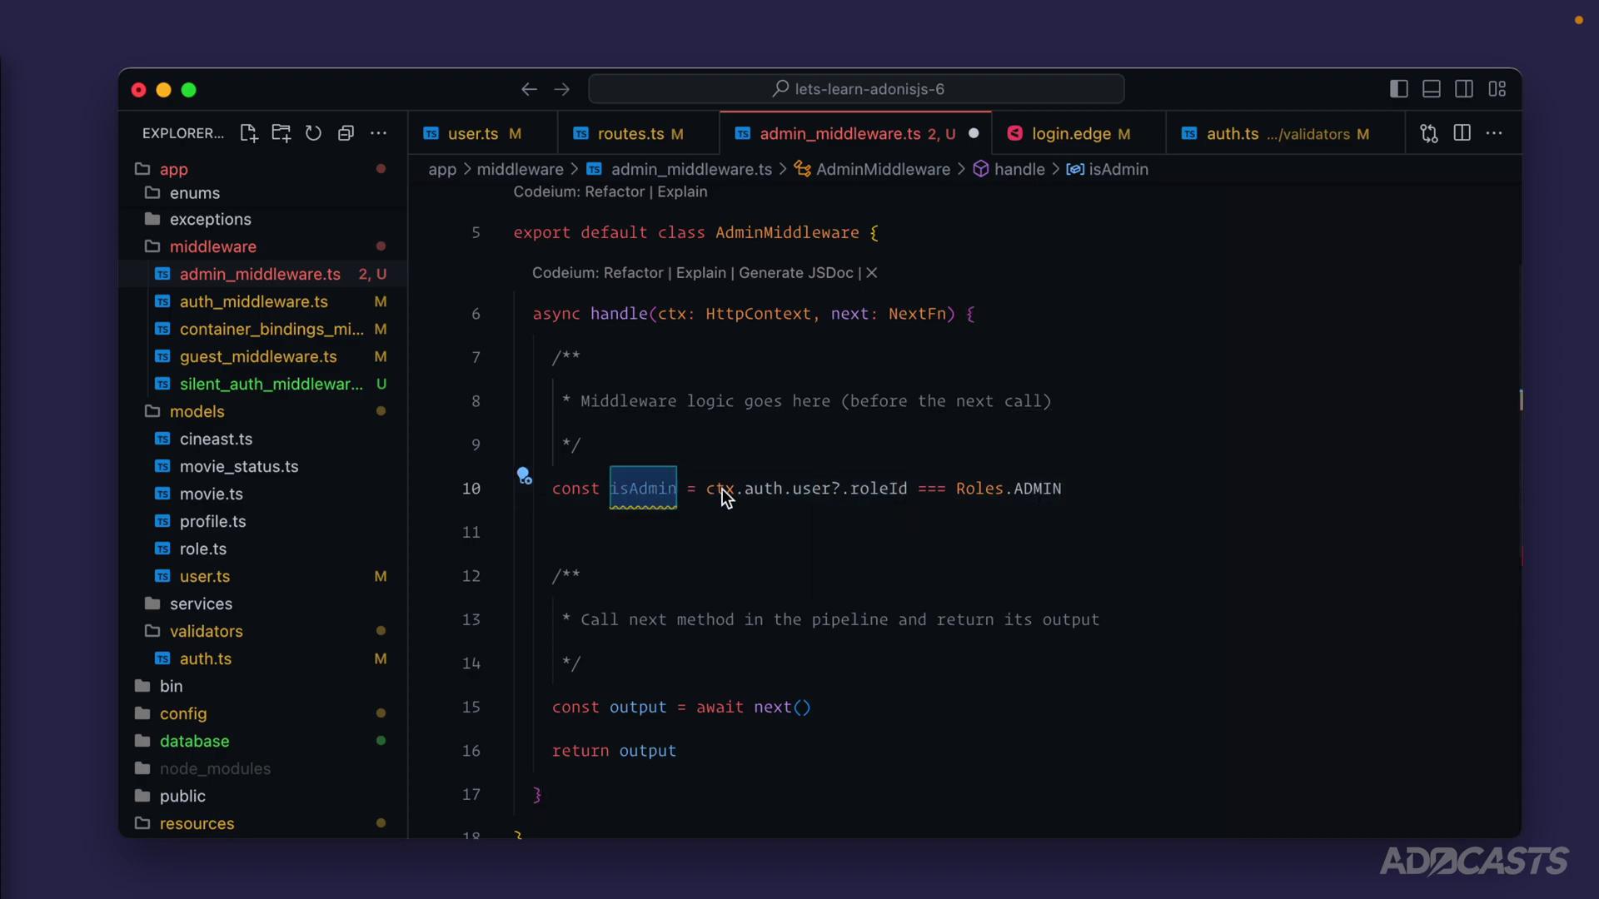
left_click(1137, 488)
Step: Add if (!isAdmin) throwing an Exception with code 'E_NOT_AUTHORIZED' and status 401, then save
key("Return")
key("Return")
type("if (!is")
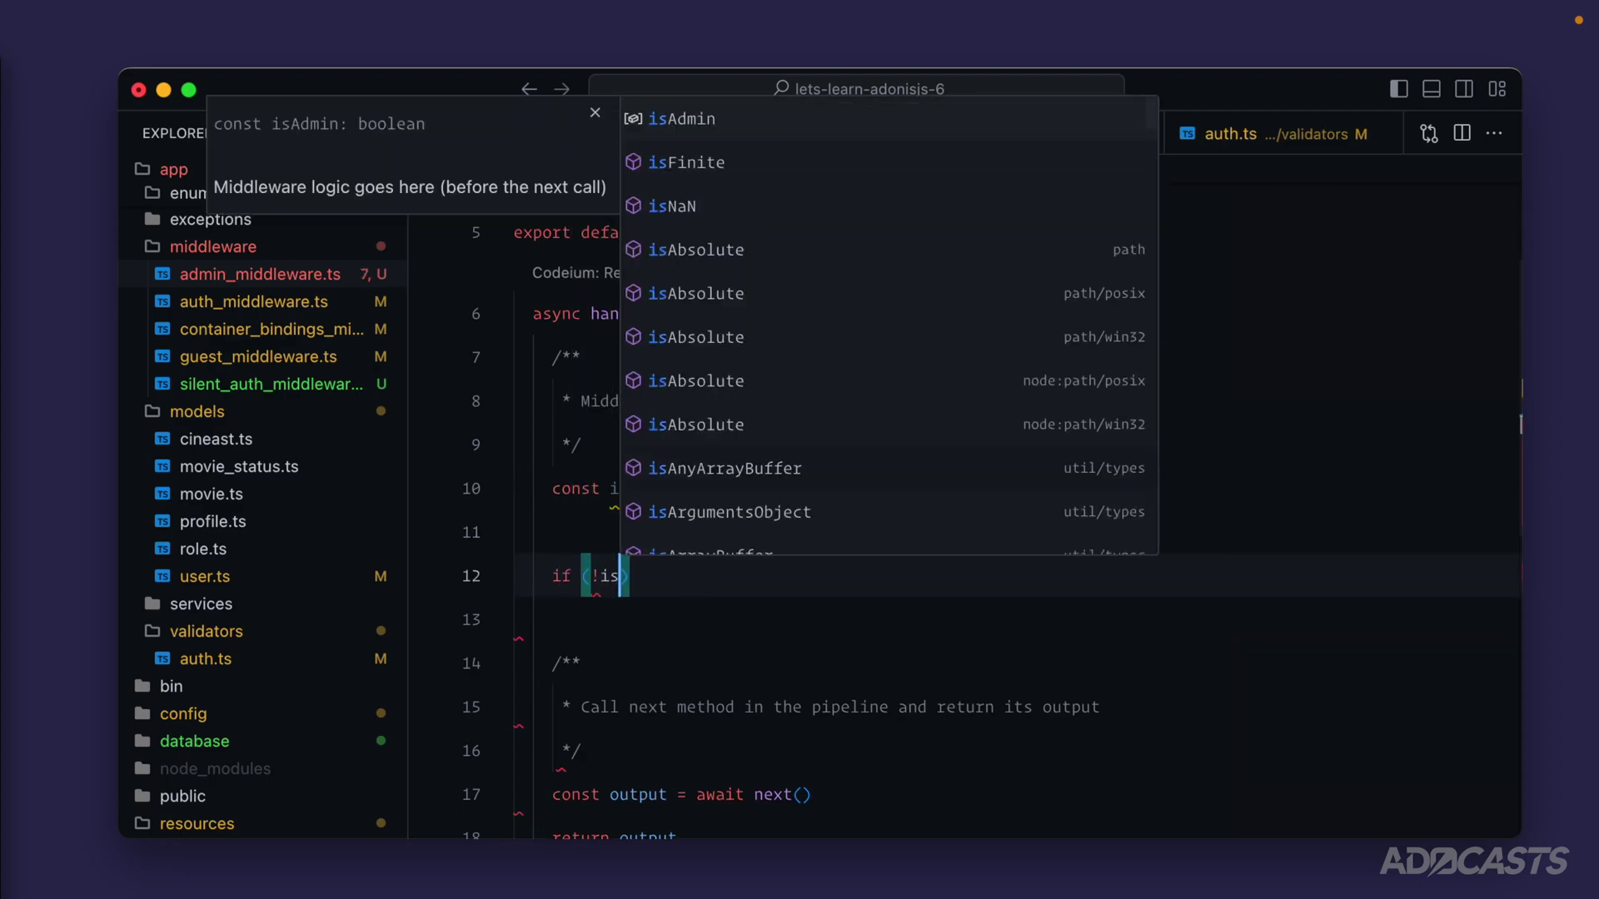
key("Tab")
type(") {")
key("Return")
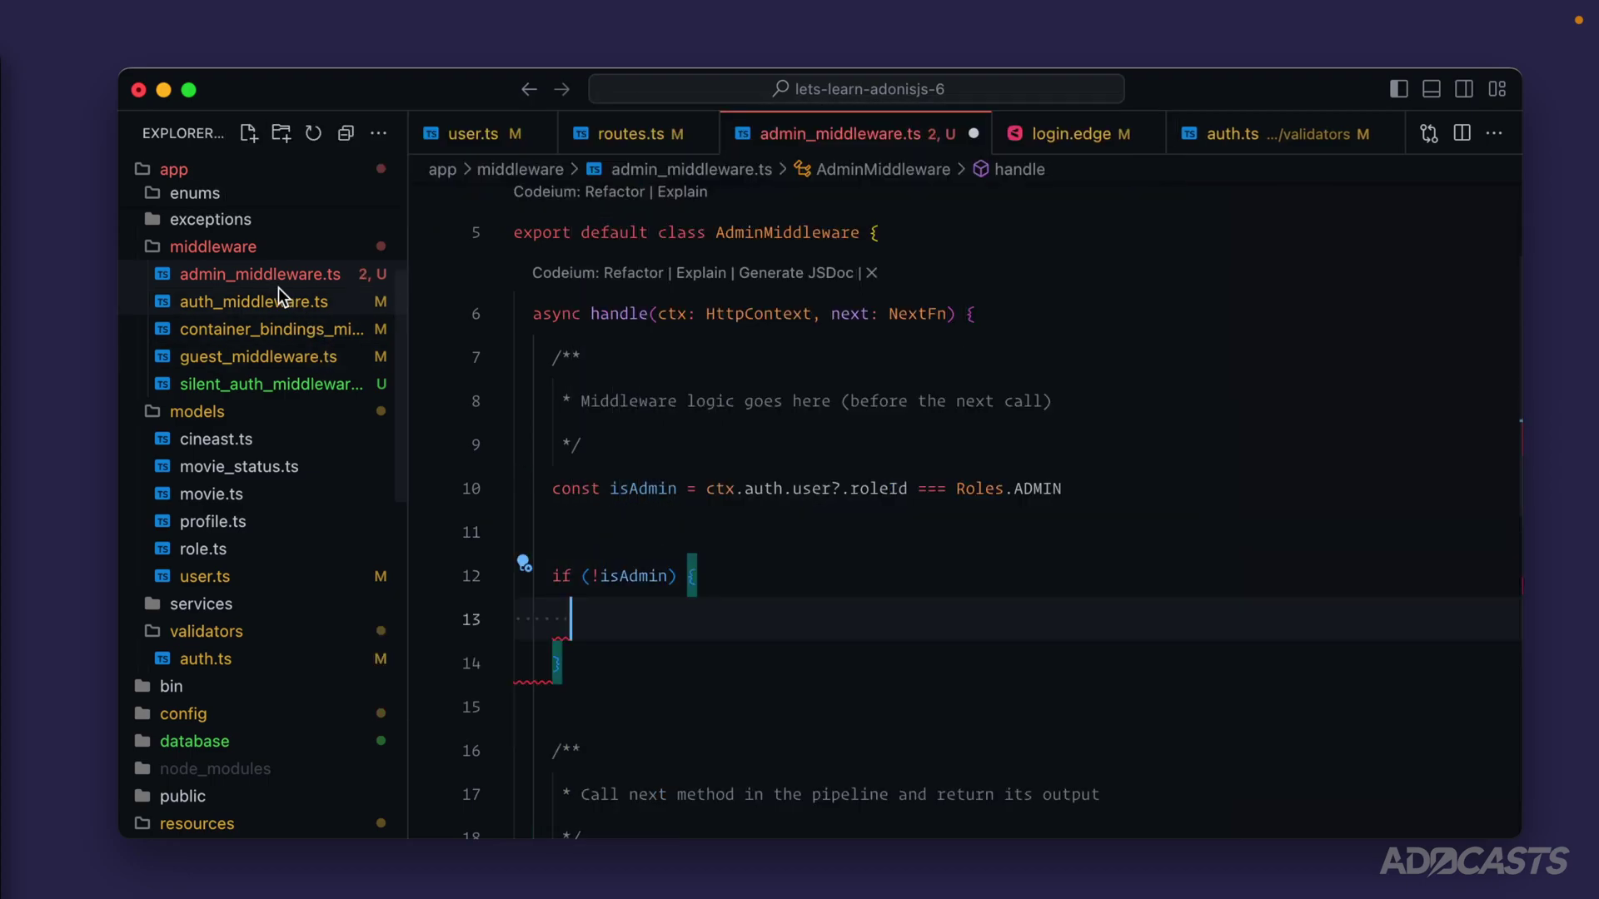
type("th")
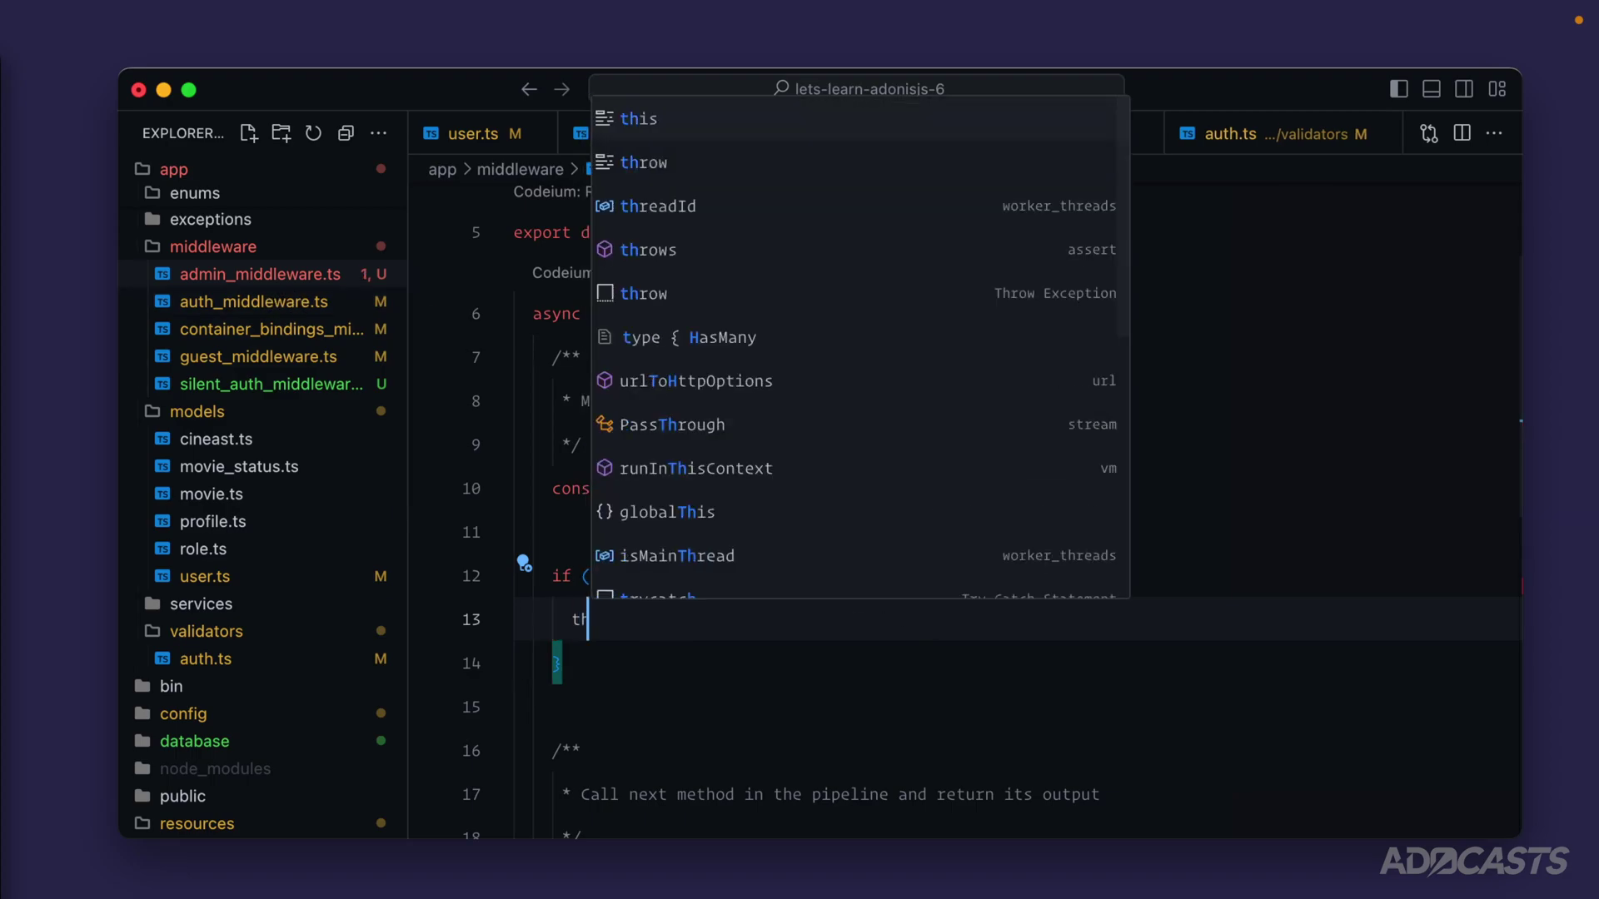
type("row new Ex")
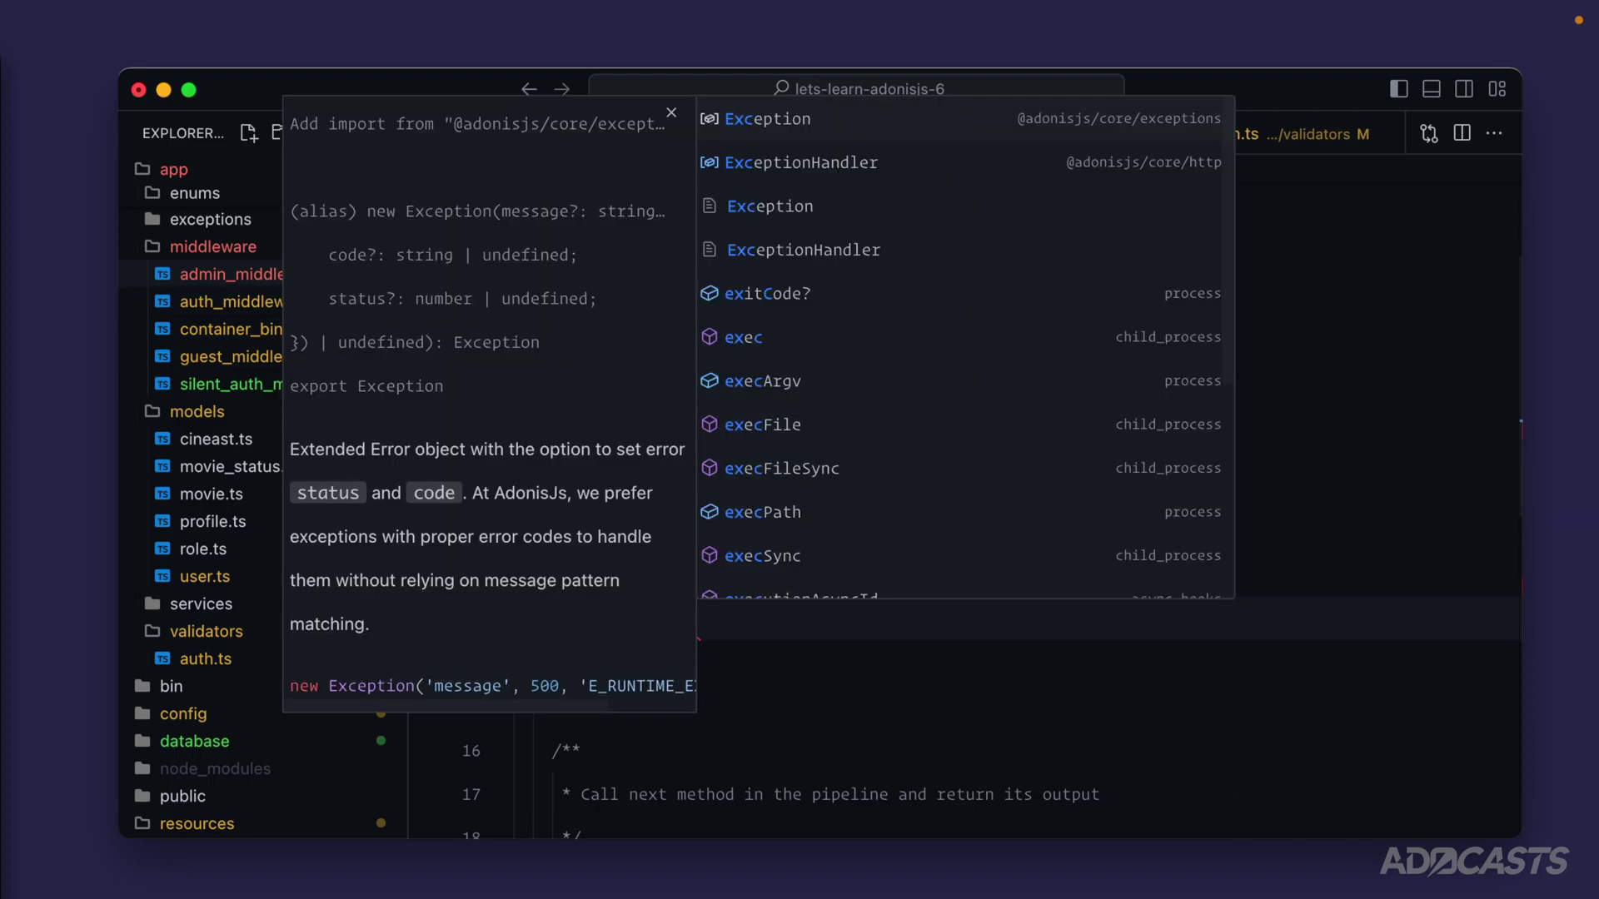
key("Tab")
type("(\"You are not authorized to perform")
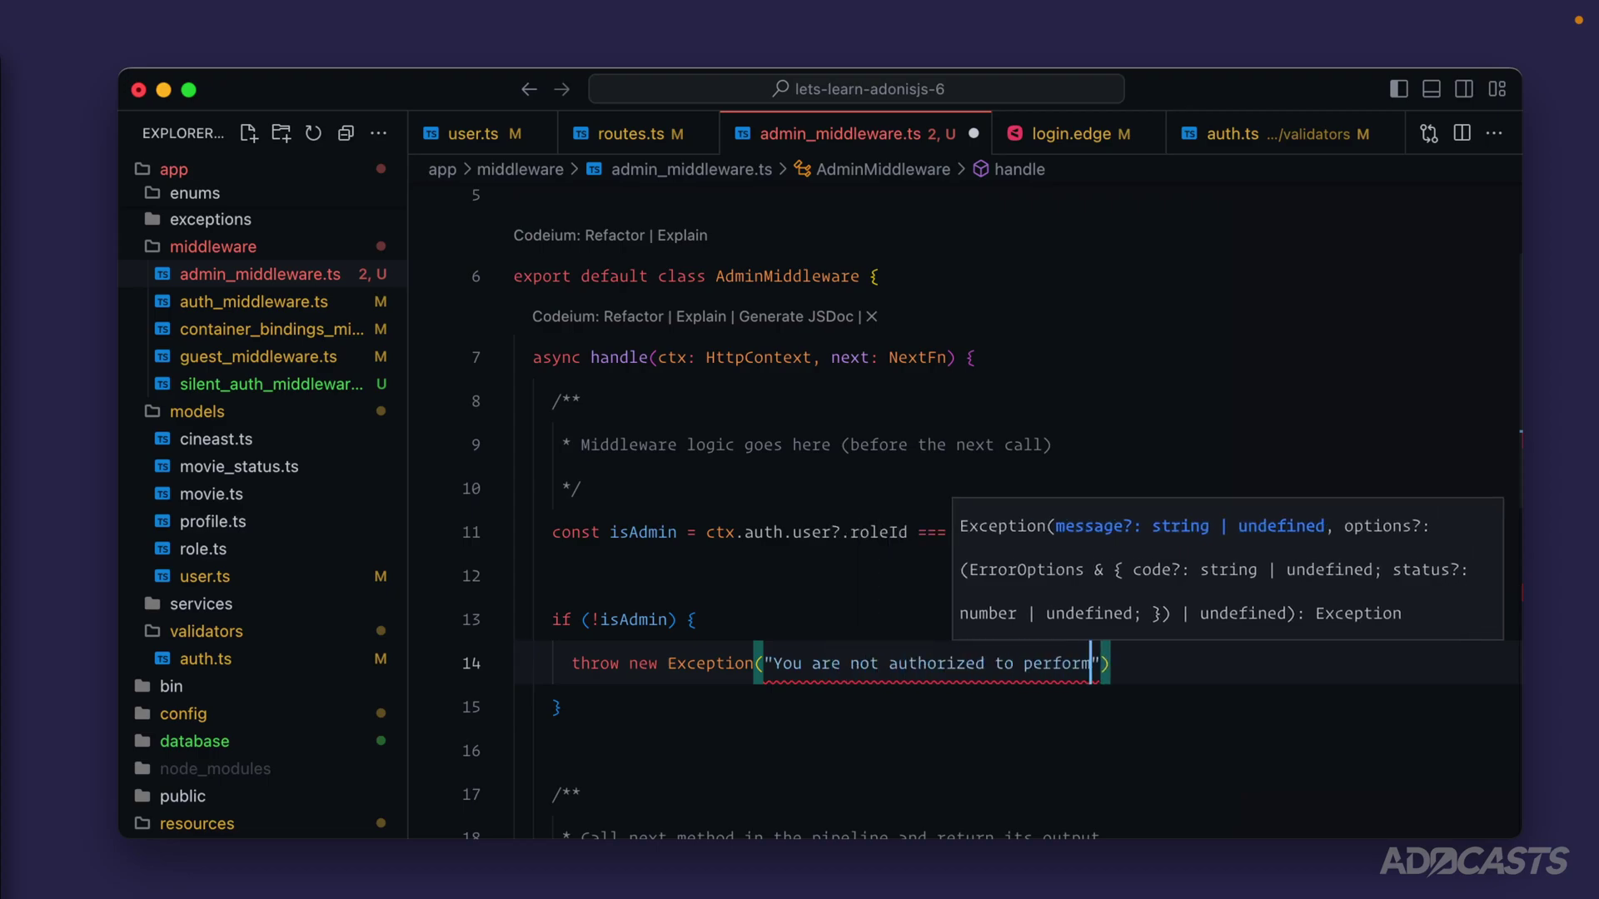
type(" this action")
type(", ")
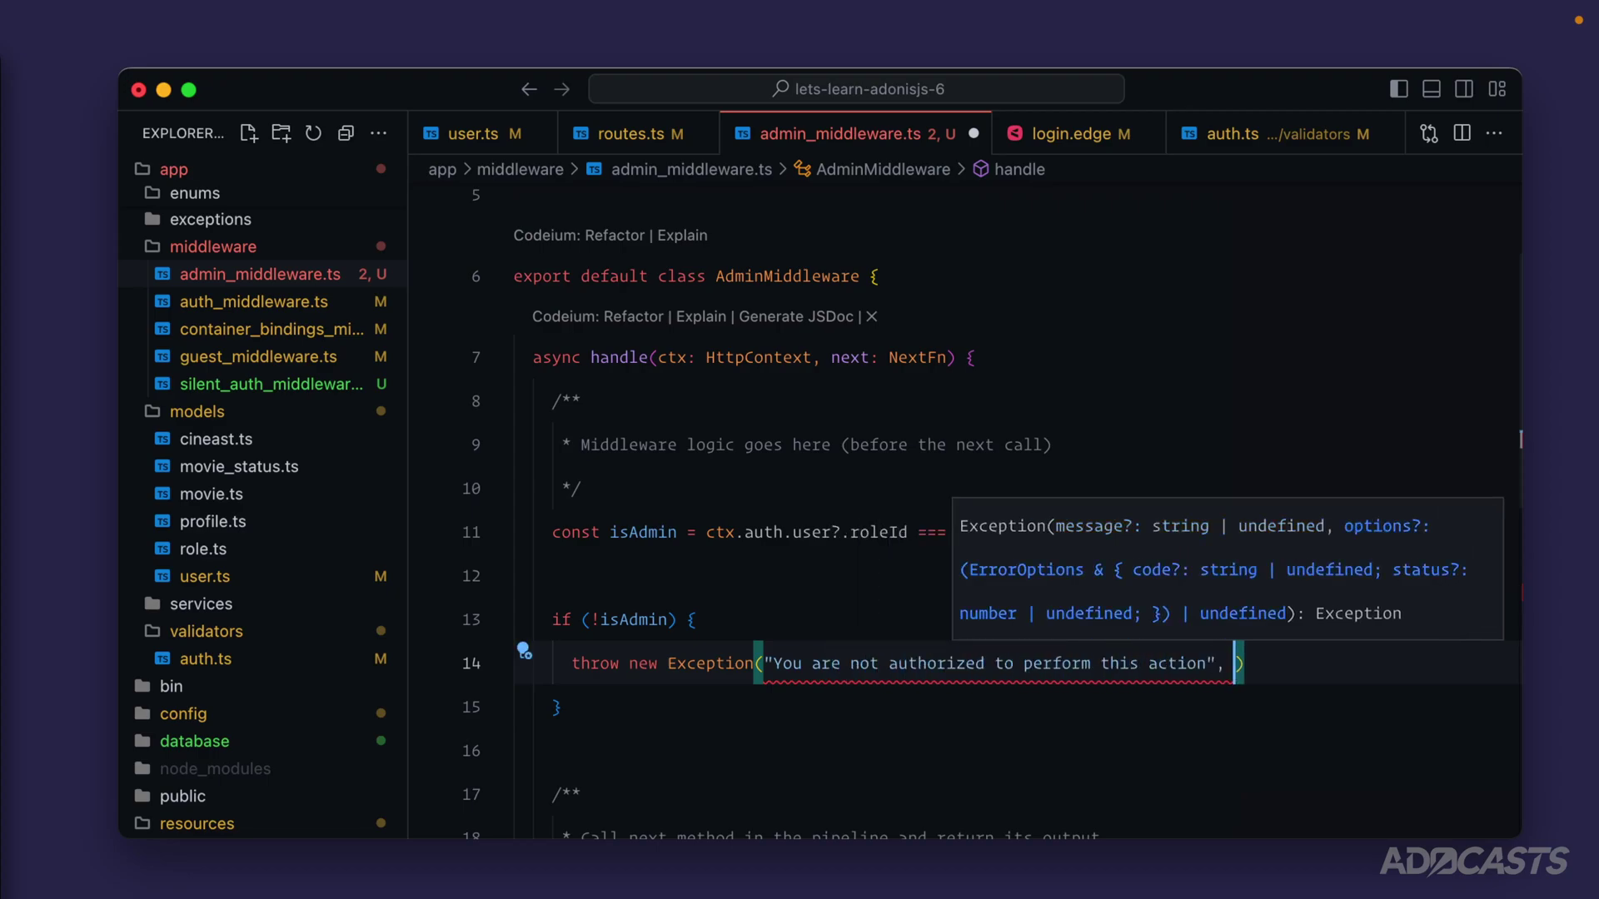
type("{")
key("Return")
type("code")
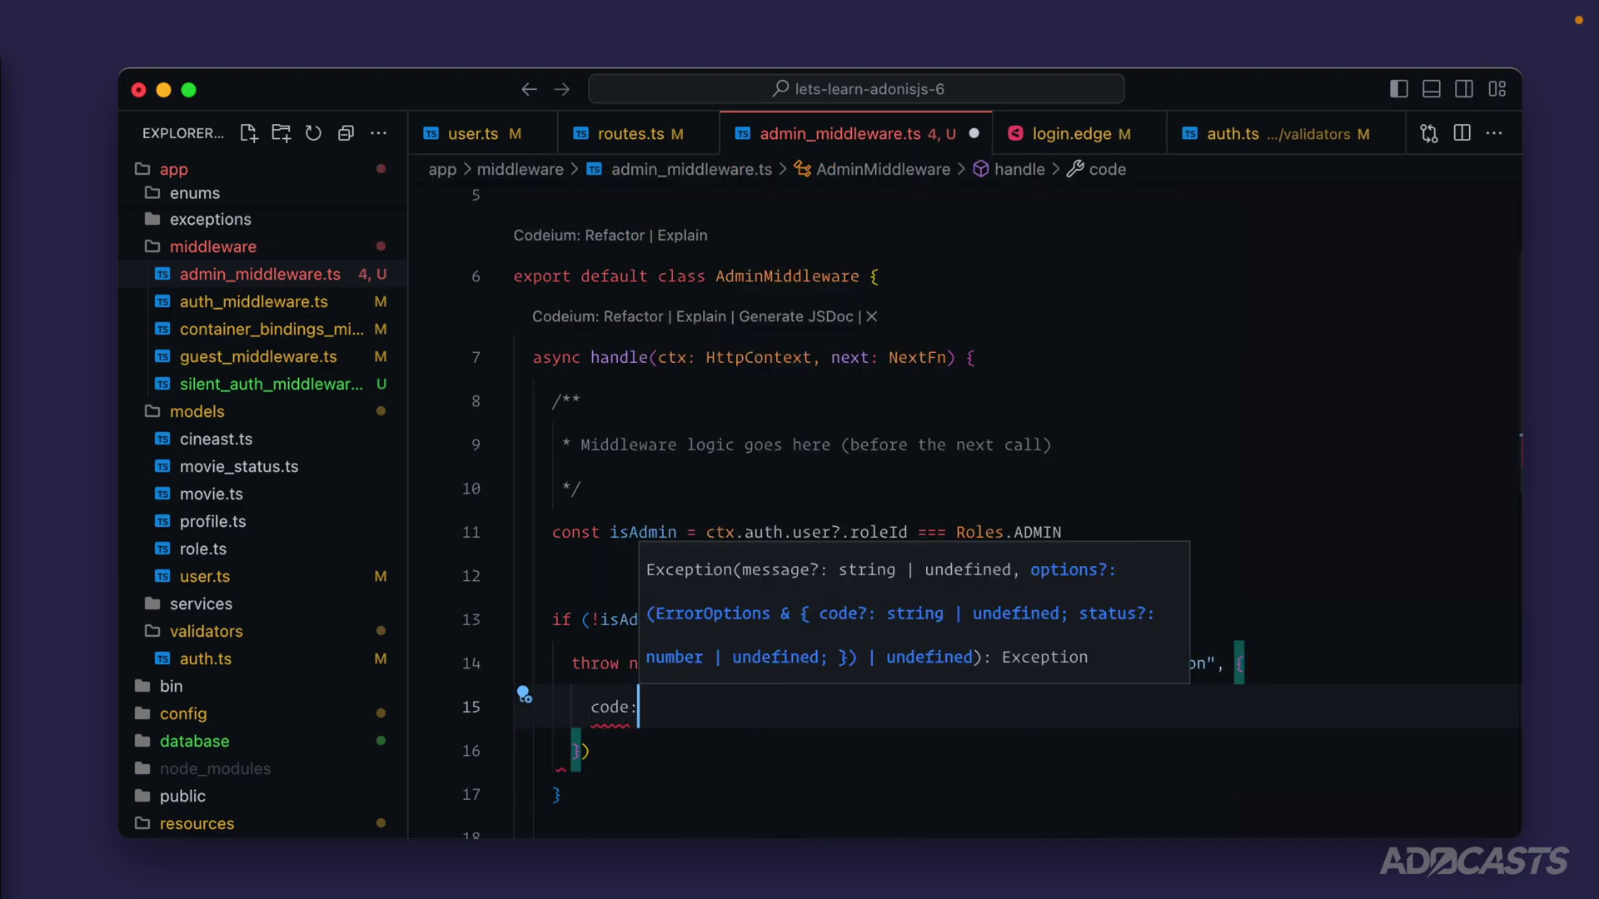
type(": 'E_NOT_AUTHORIZ")
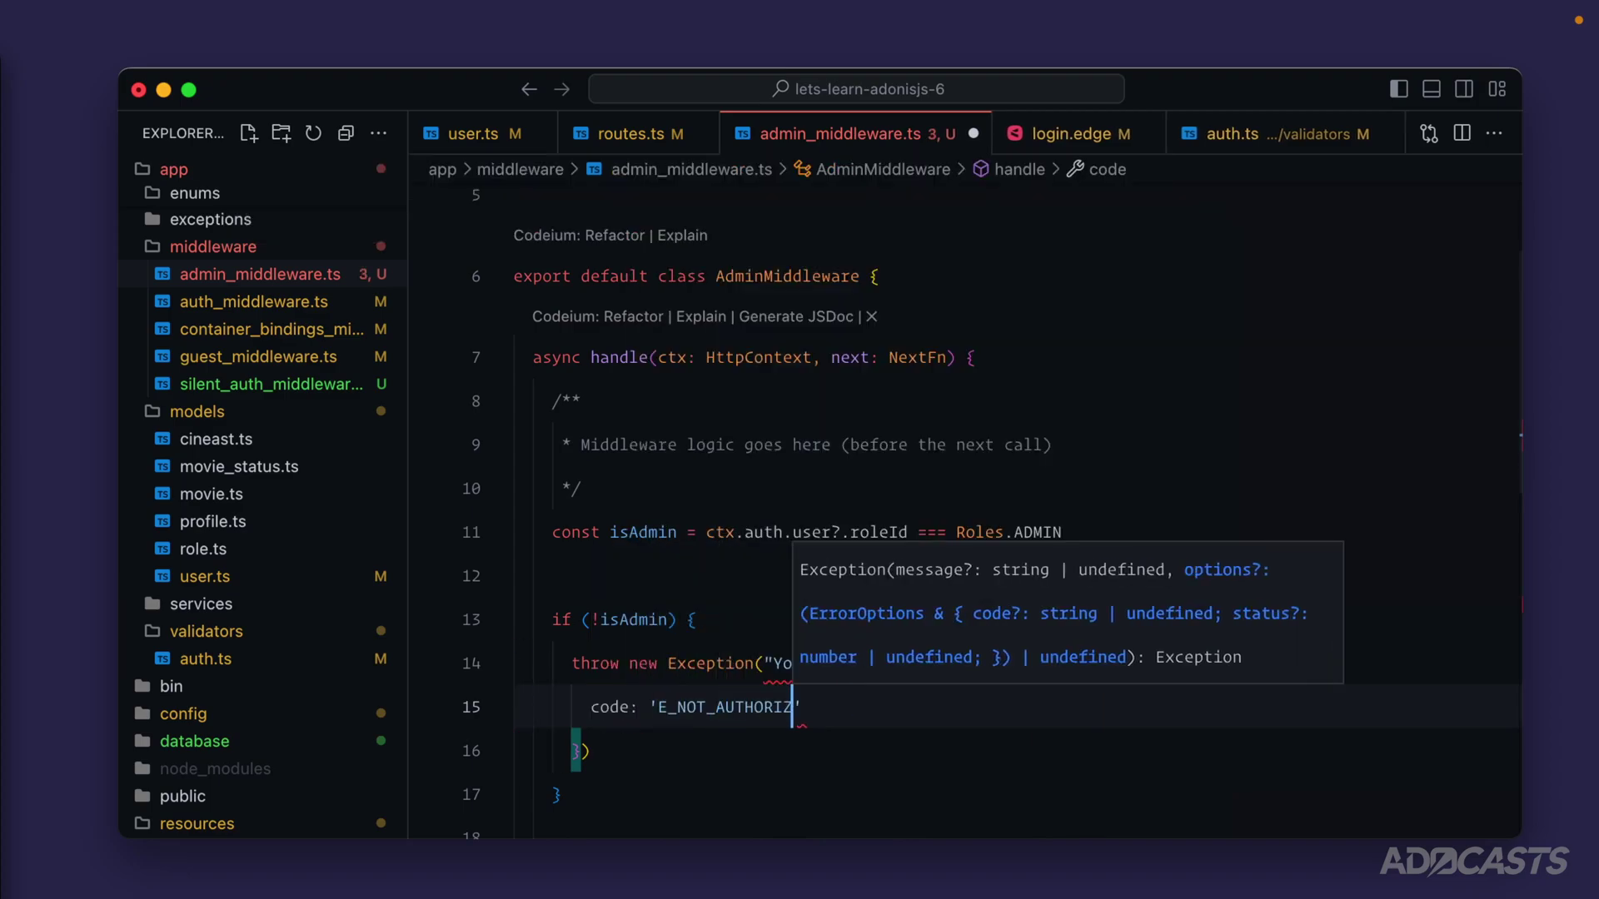
type("ED',")
key("Return")
type("status:")
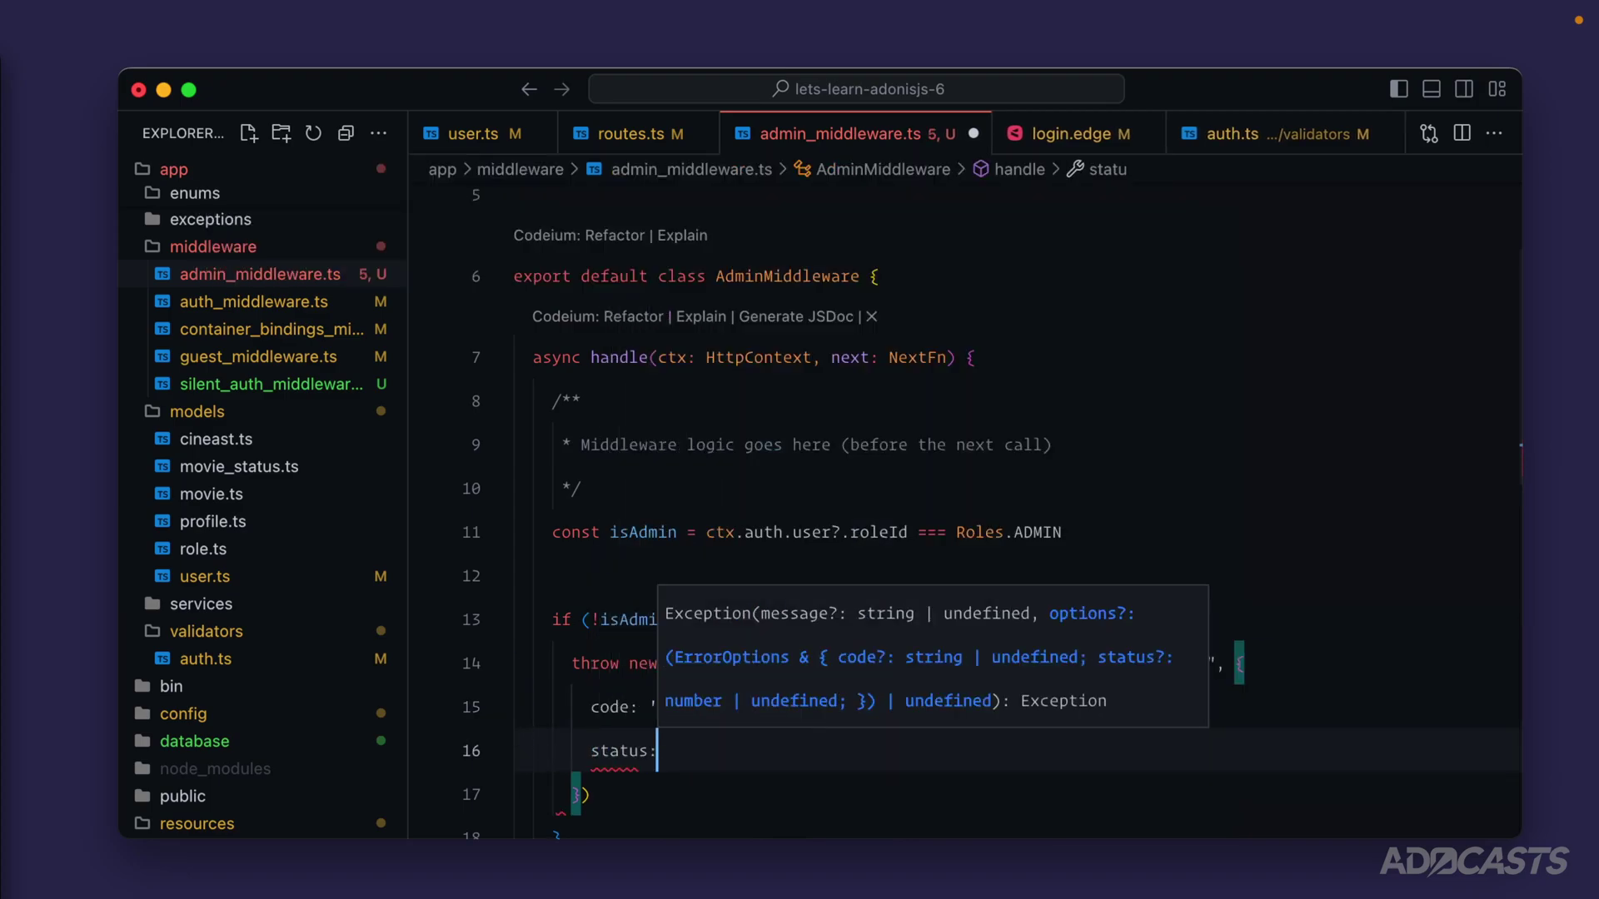
type(" 401,")
key("ctrl+s")
scroll(610, 639, "down", 3)
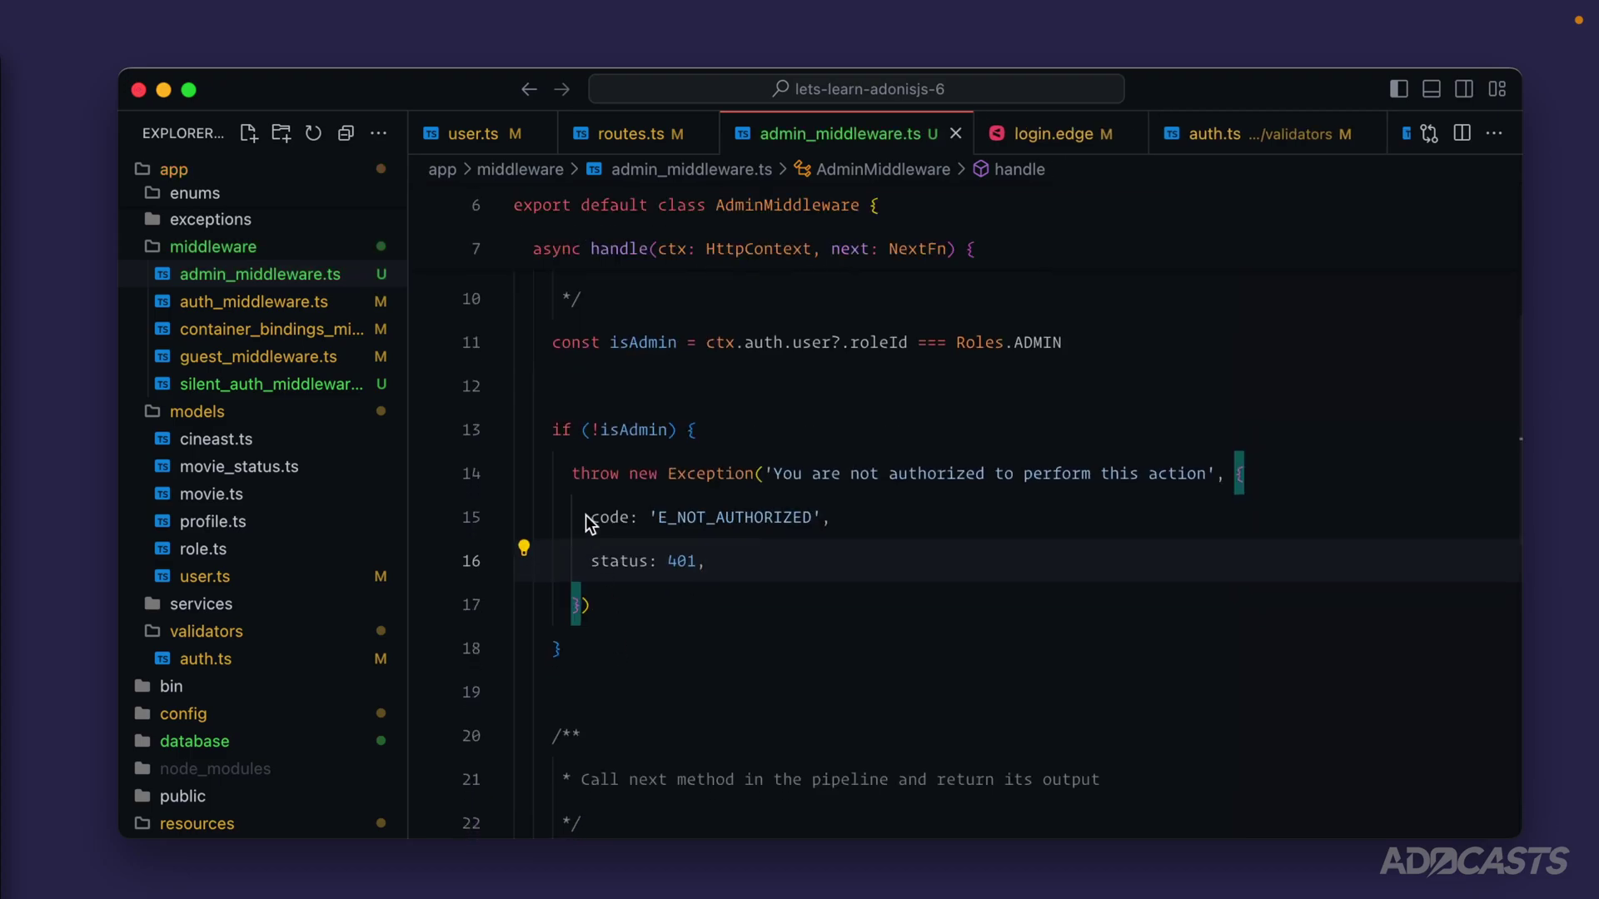
Step: Review the not-admin check block and its status: 401 line
left_click_drag(553, 431, 596, 625)
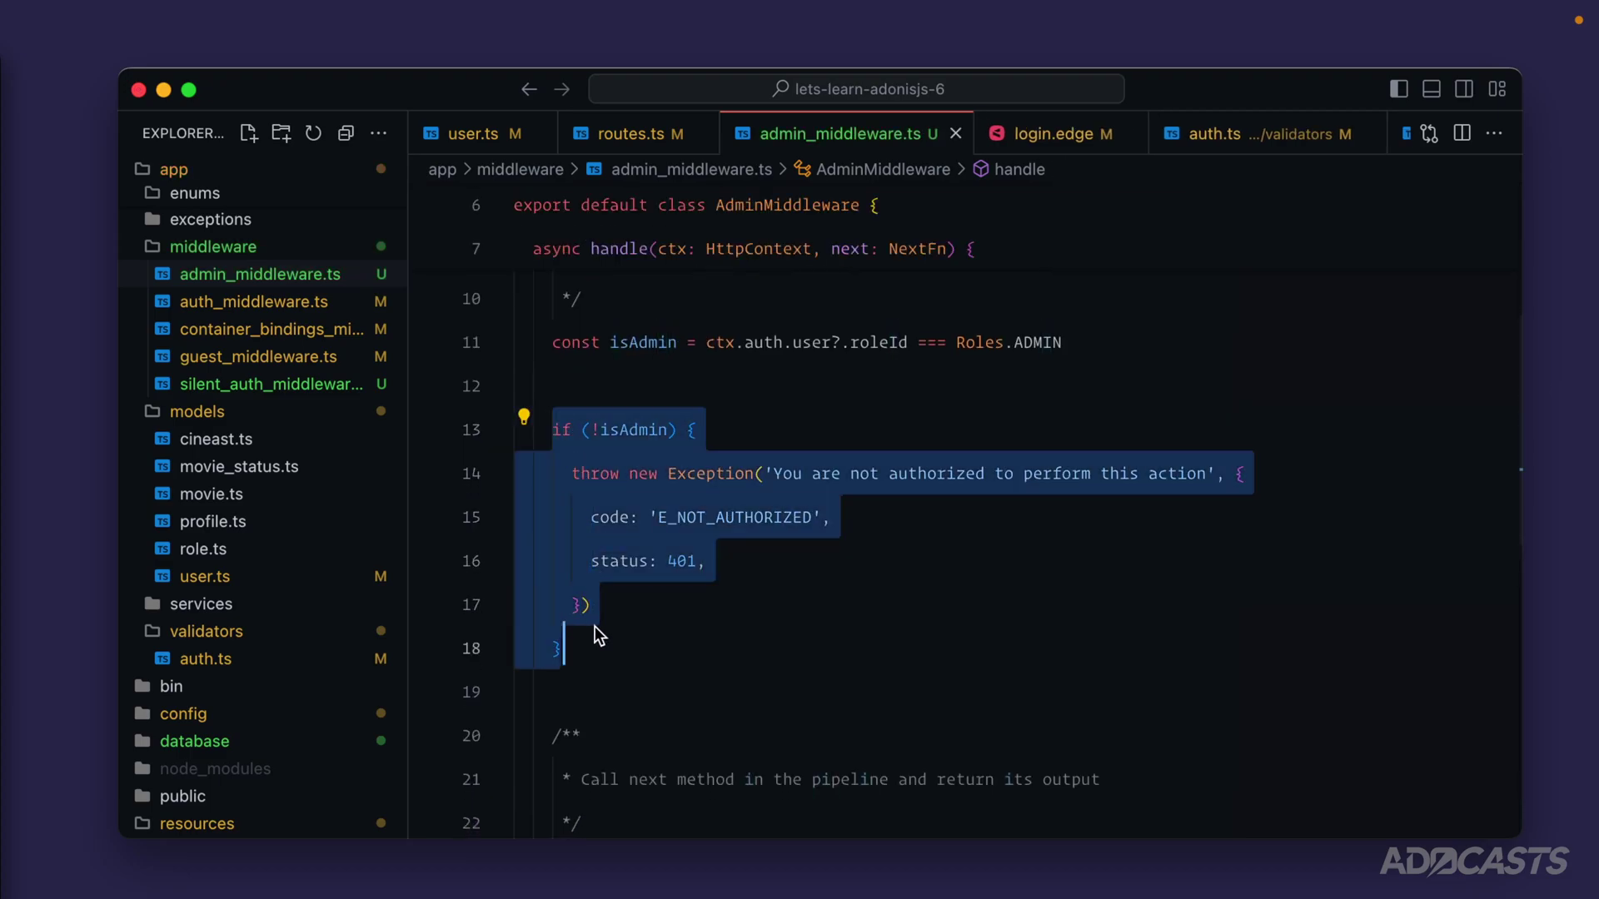
left_click(758, 568)
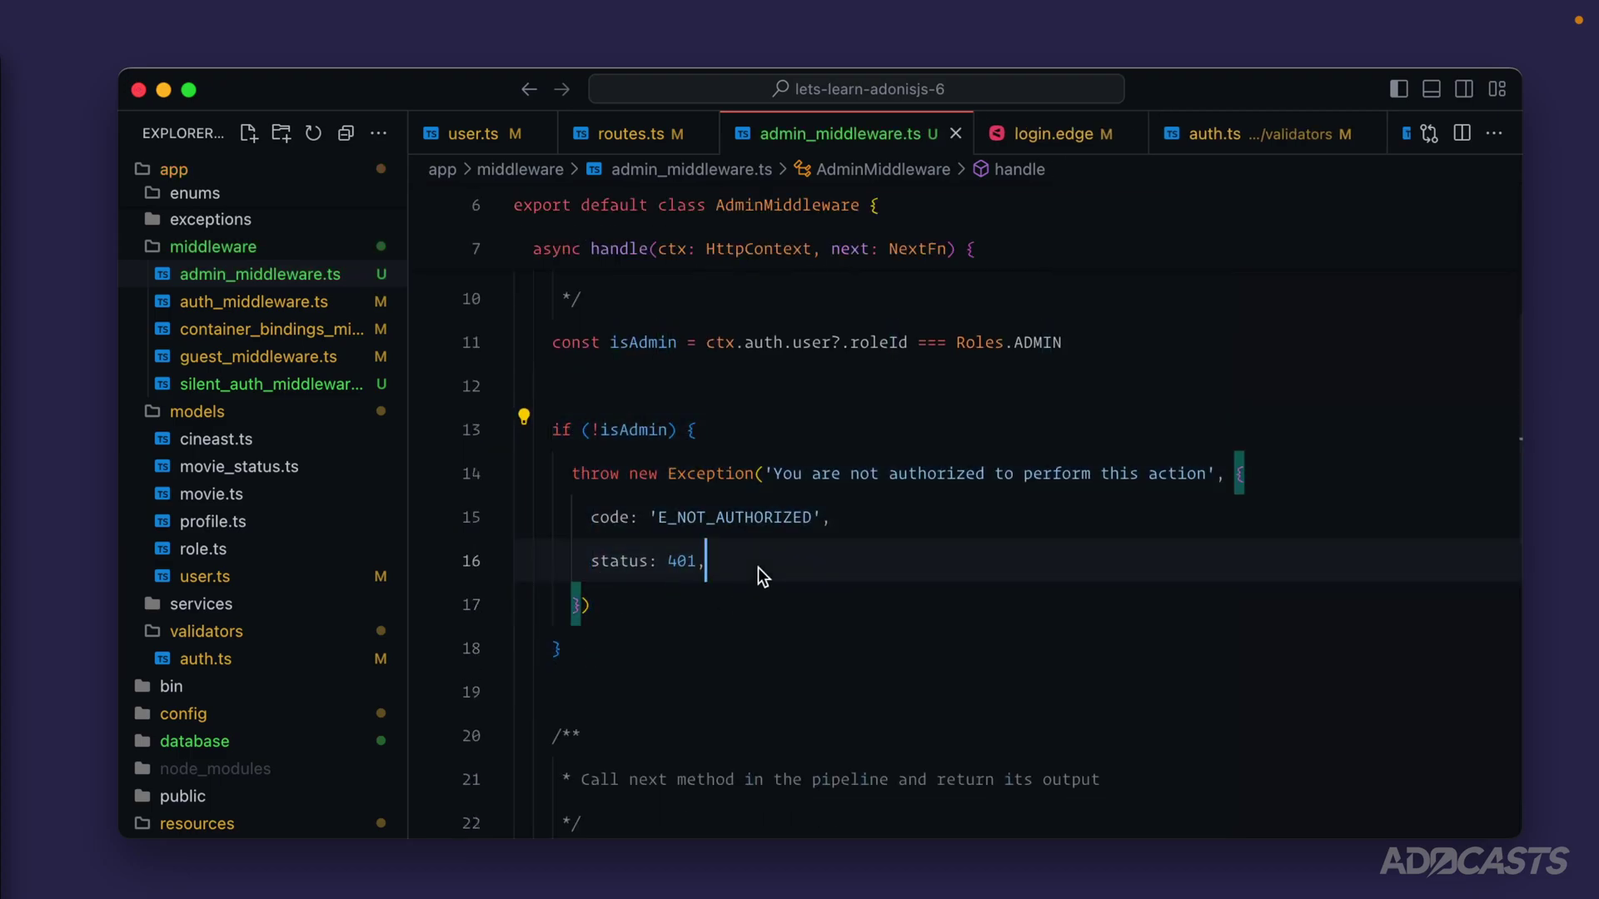
left_click_drag(747, 562, 572, 560)
key("Right")
Step: Change the /admin group in routes.ts from middleware.auth() to middleware.admin()
key("super+p")
type("rn `You")
key("Return")
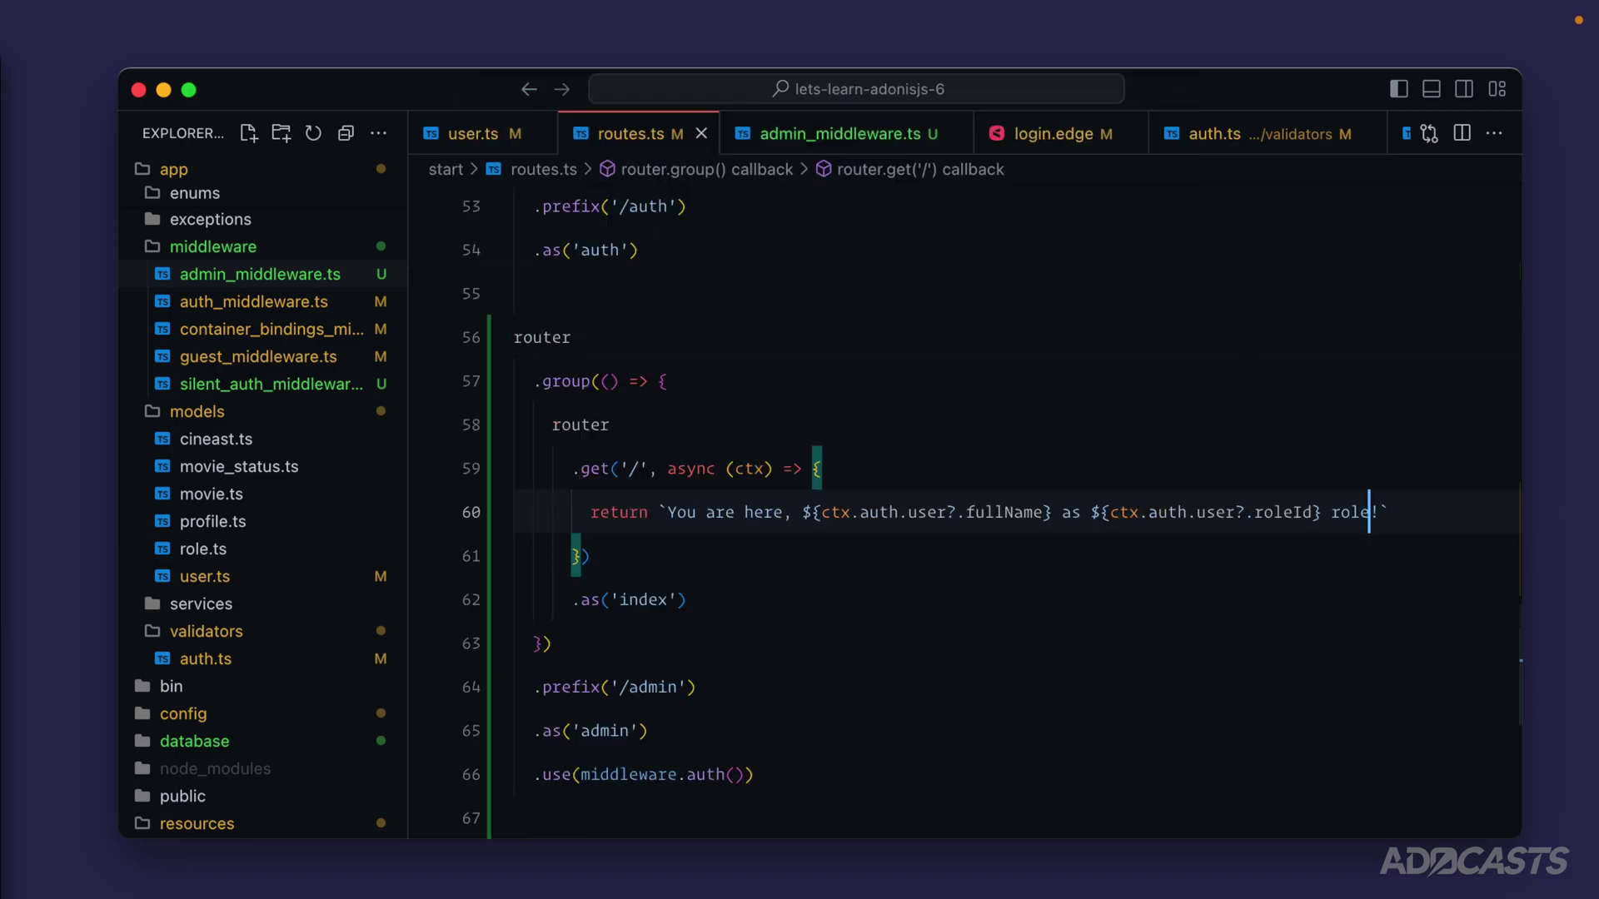
scroll(792, 569, "down", 2)
double_click(705, 673)
type("admin")
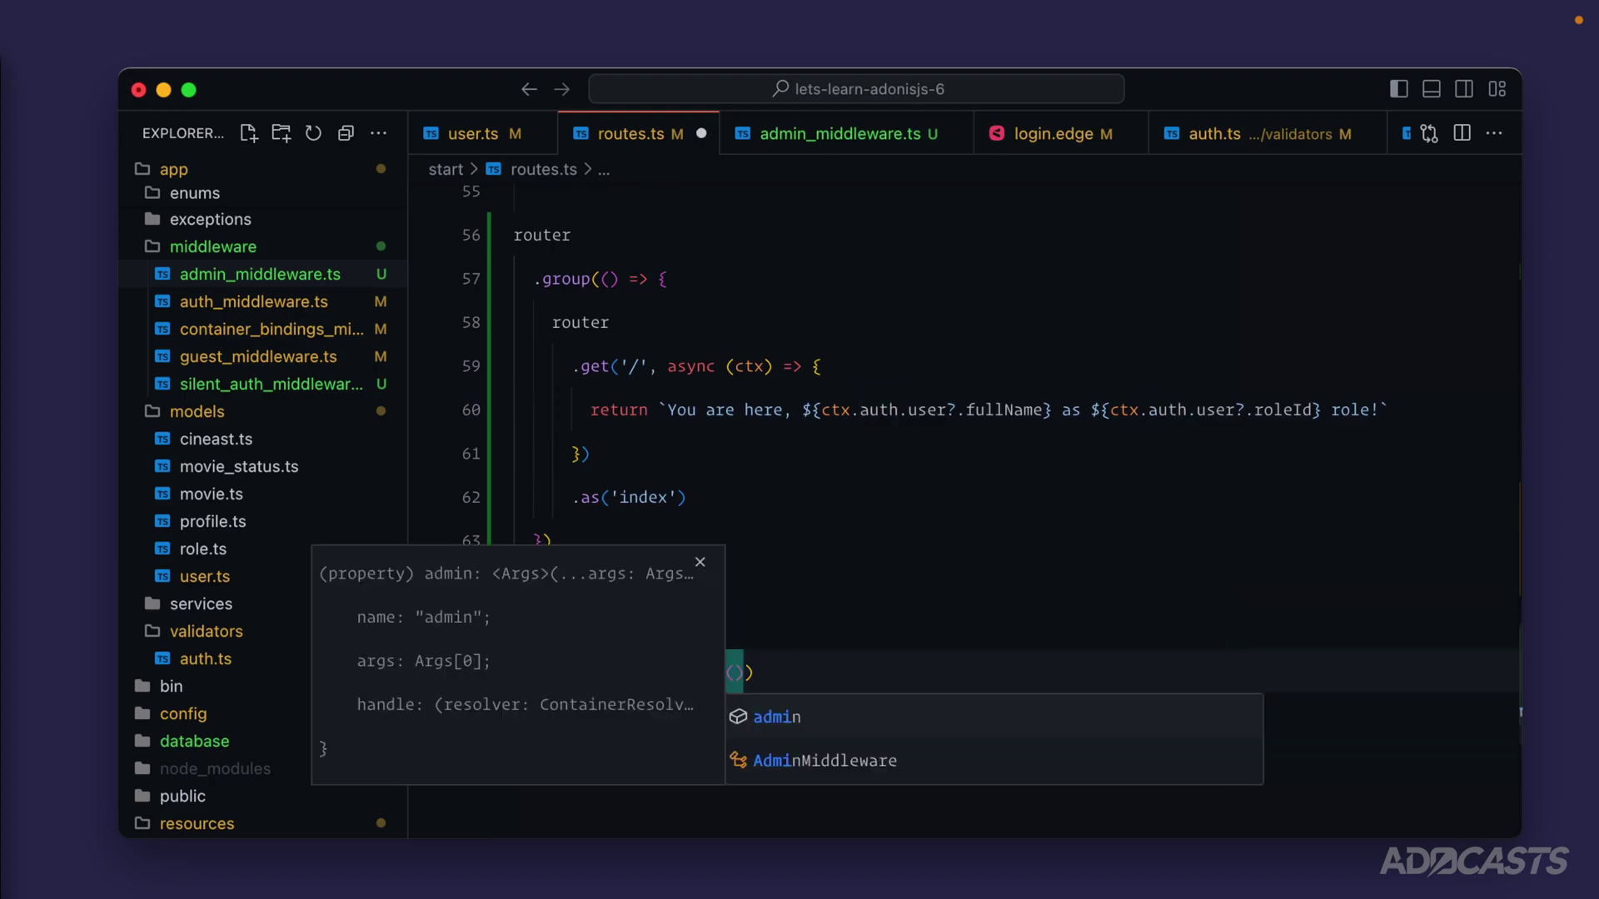
key("Right")
key("Right")
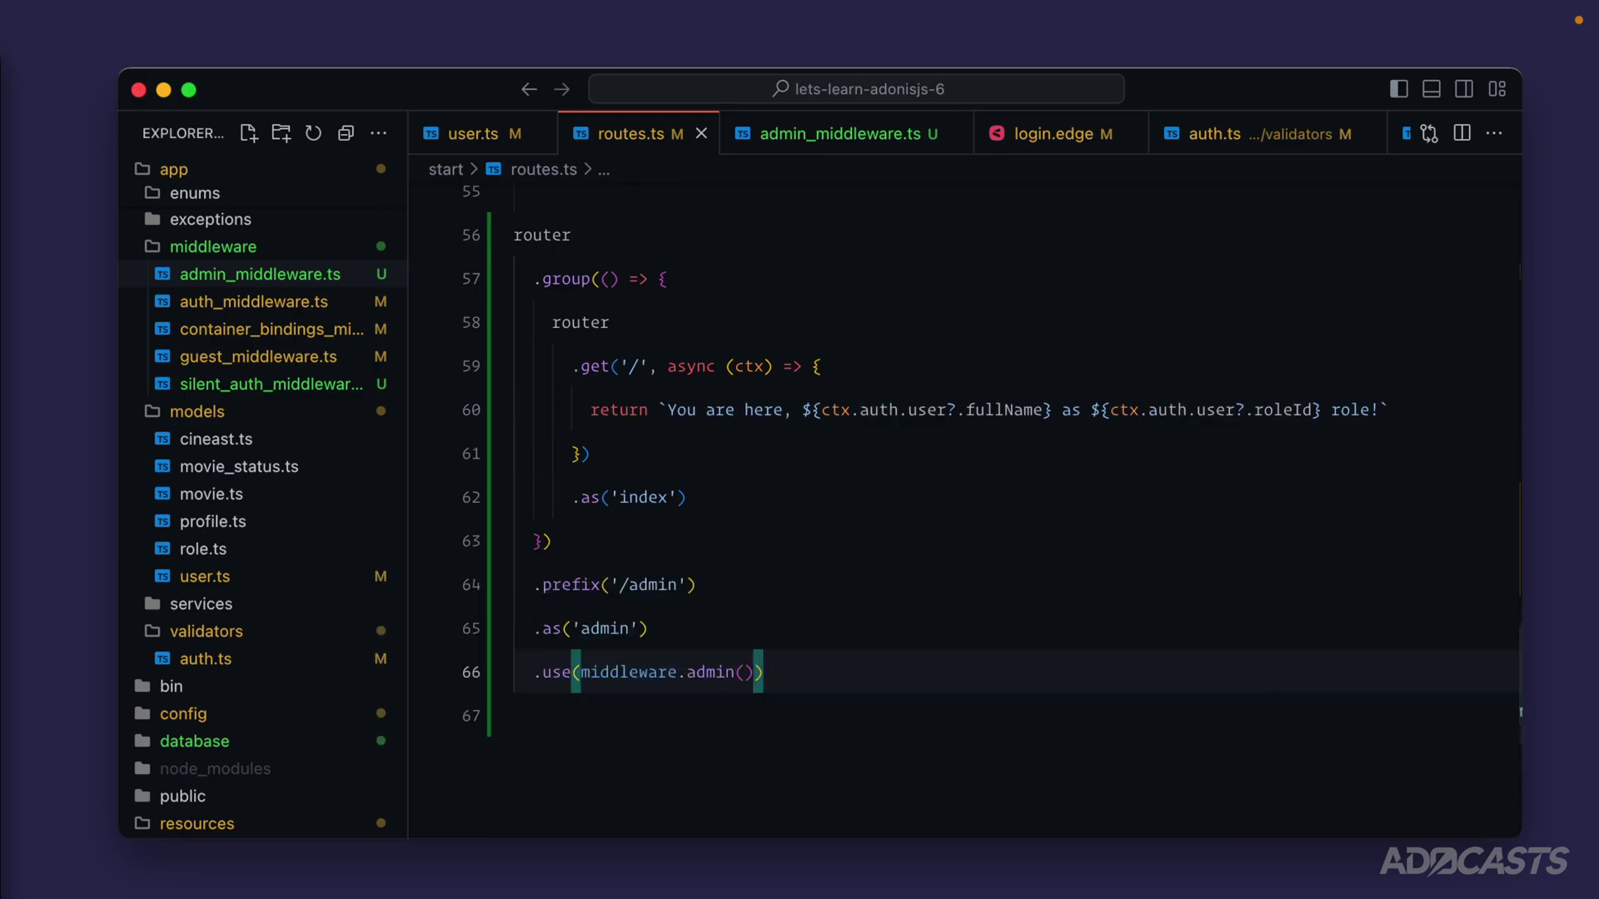
key("super+Tab")
Step: Restart the server with npm run dev; reloaded /admin shows the 401 not-authorized error
left_click(126, 90)
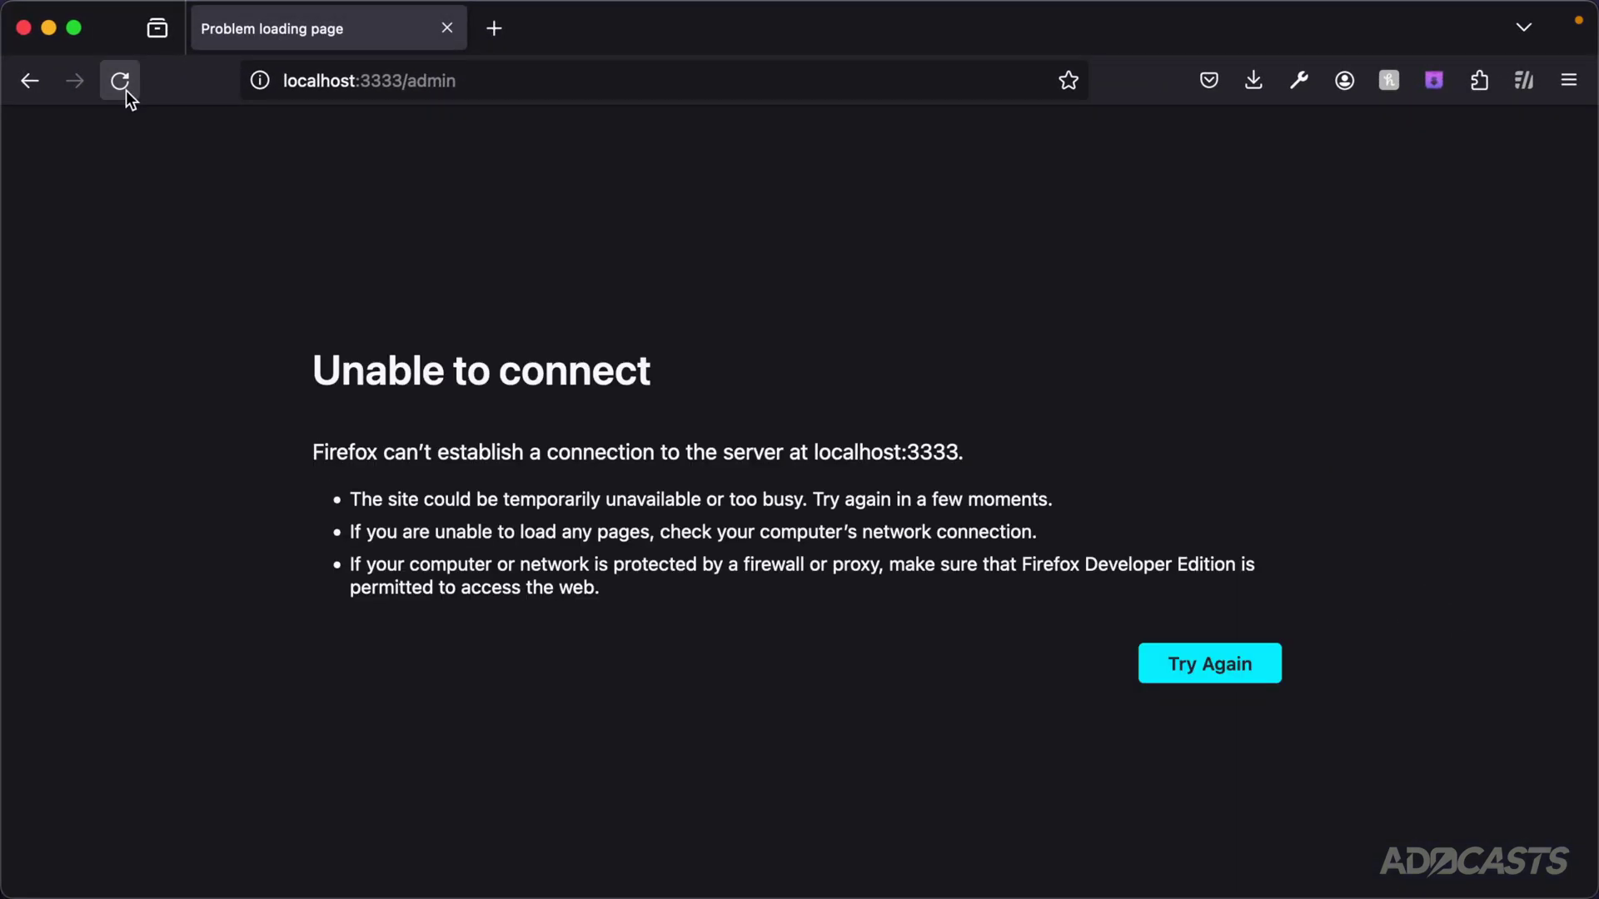
key("super+Tab")
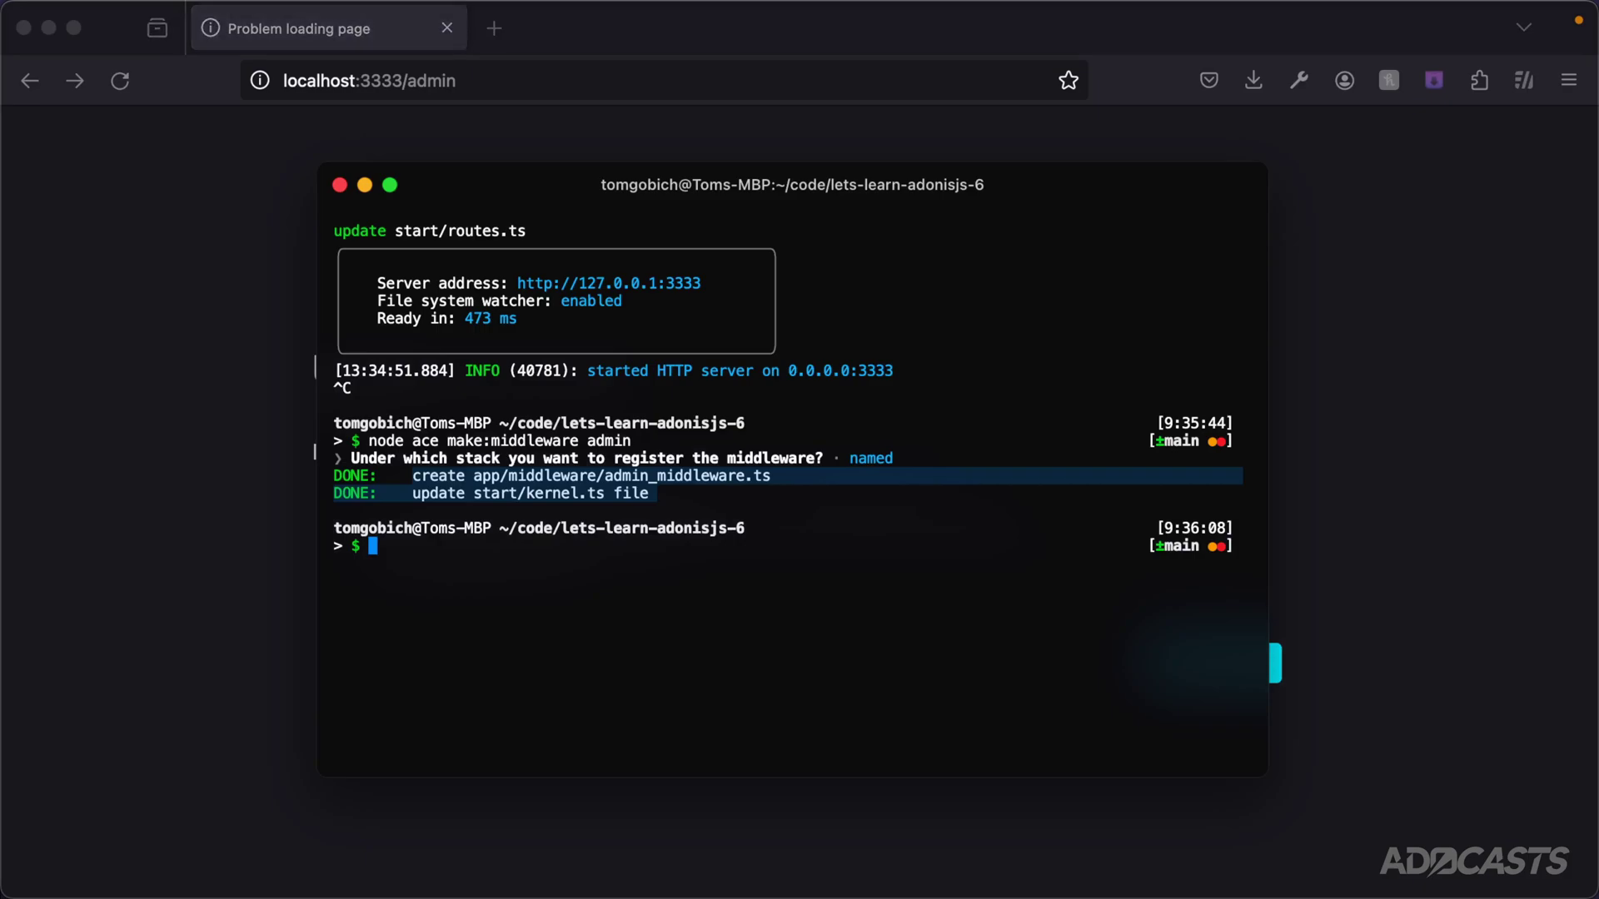
left_click(502, 601)
type("np")
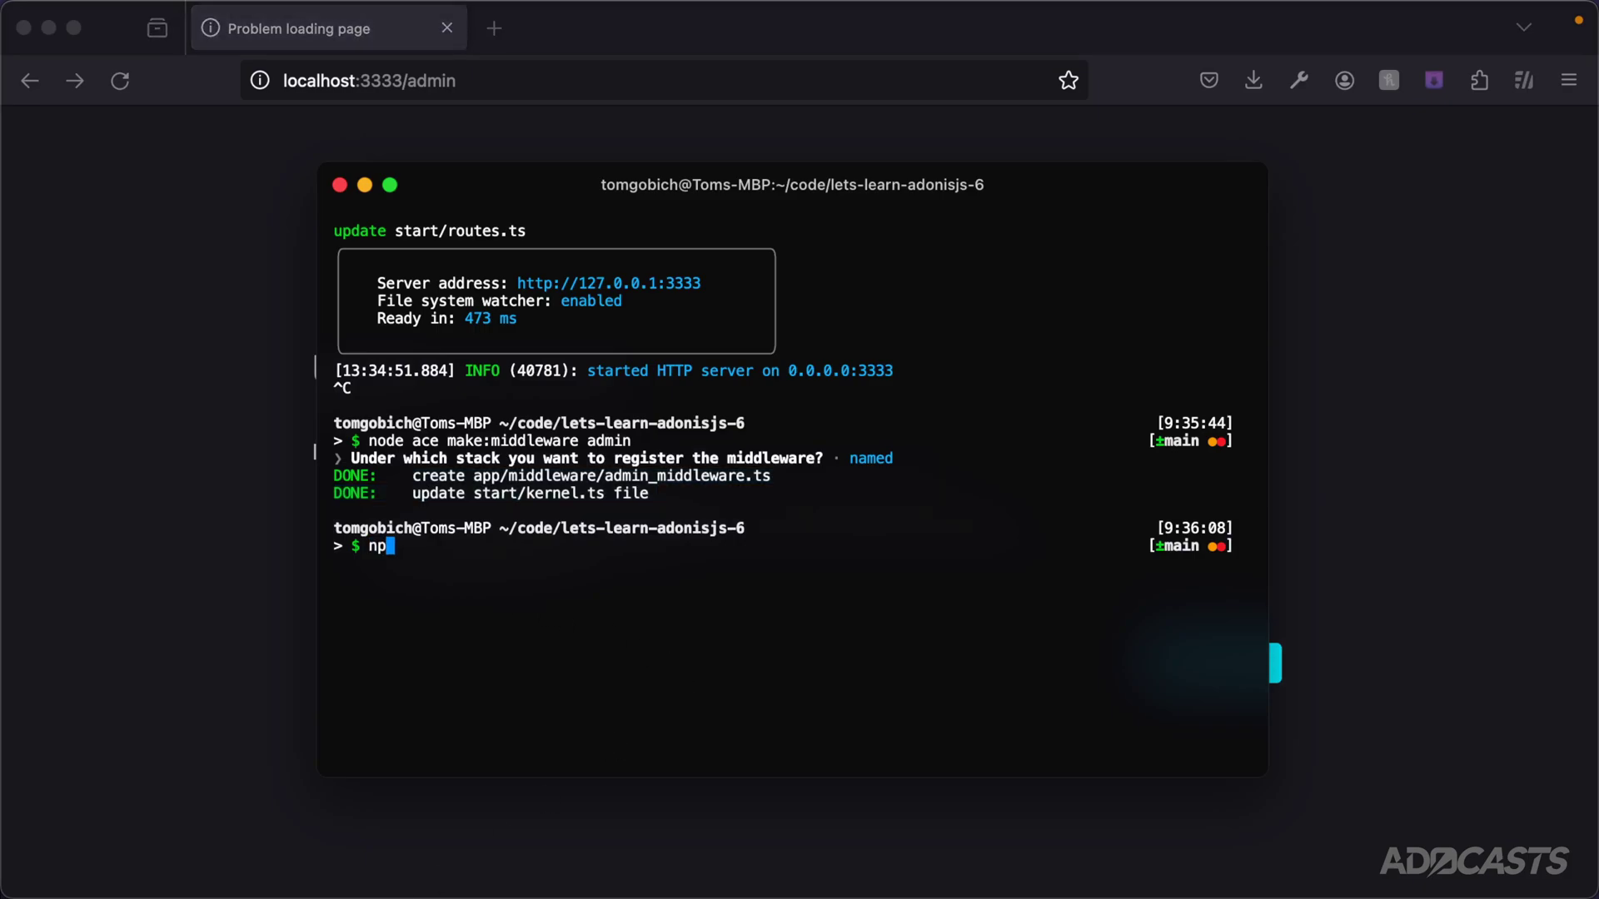
type("m run dev")
key("Return")
key("super+Tab")
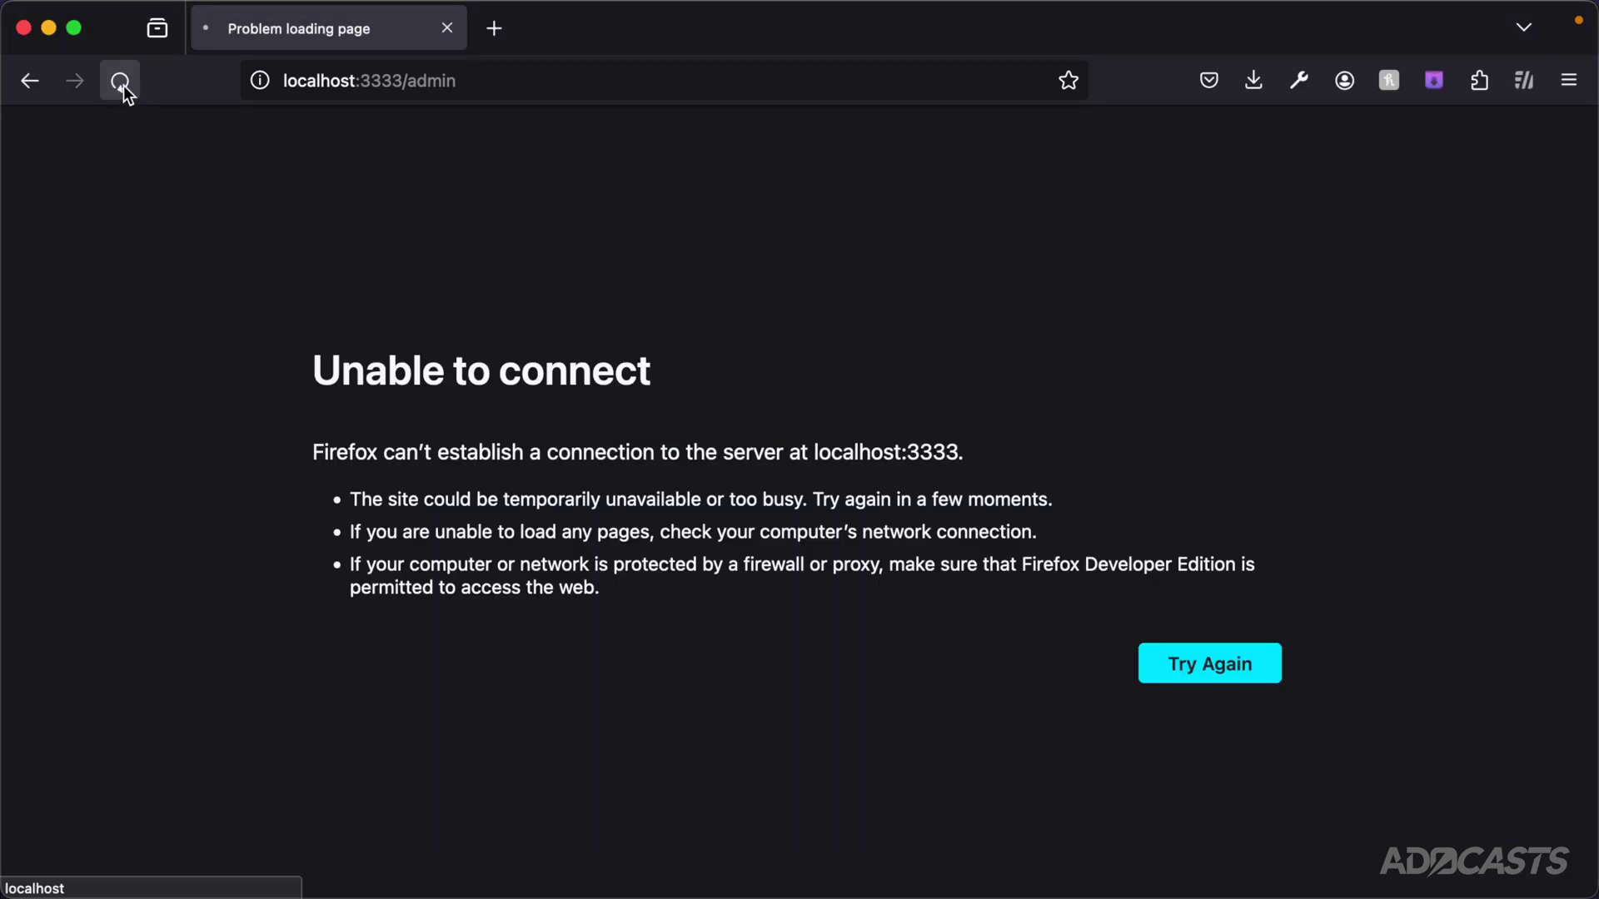
left_click(121, 80)
mouse_move(106, 307)
left_mouse_down()
mouse_move(923, 329)
mouse_move(1143, 182)
left_mouse_up()
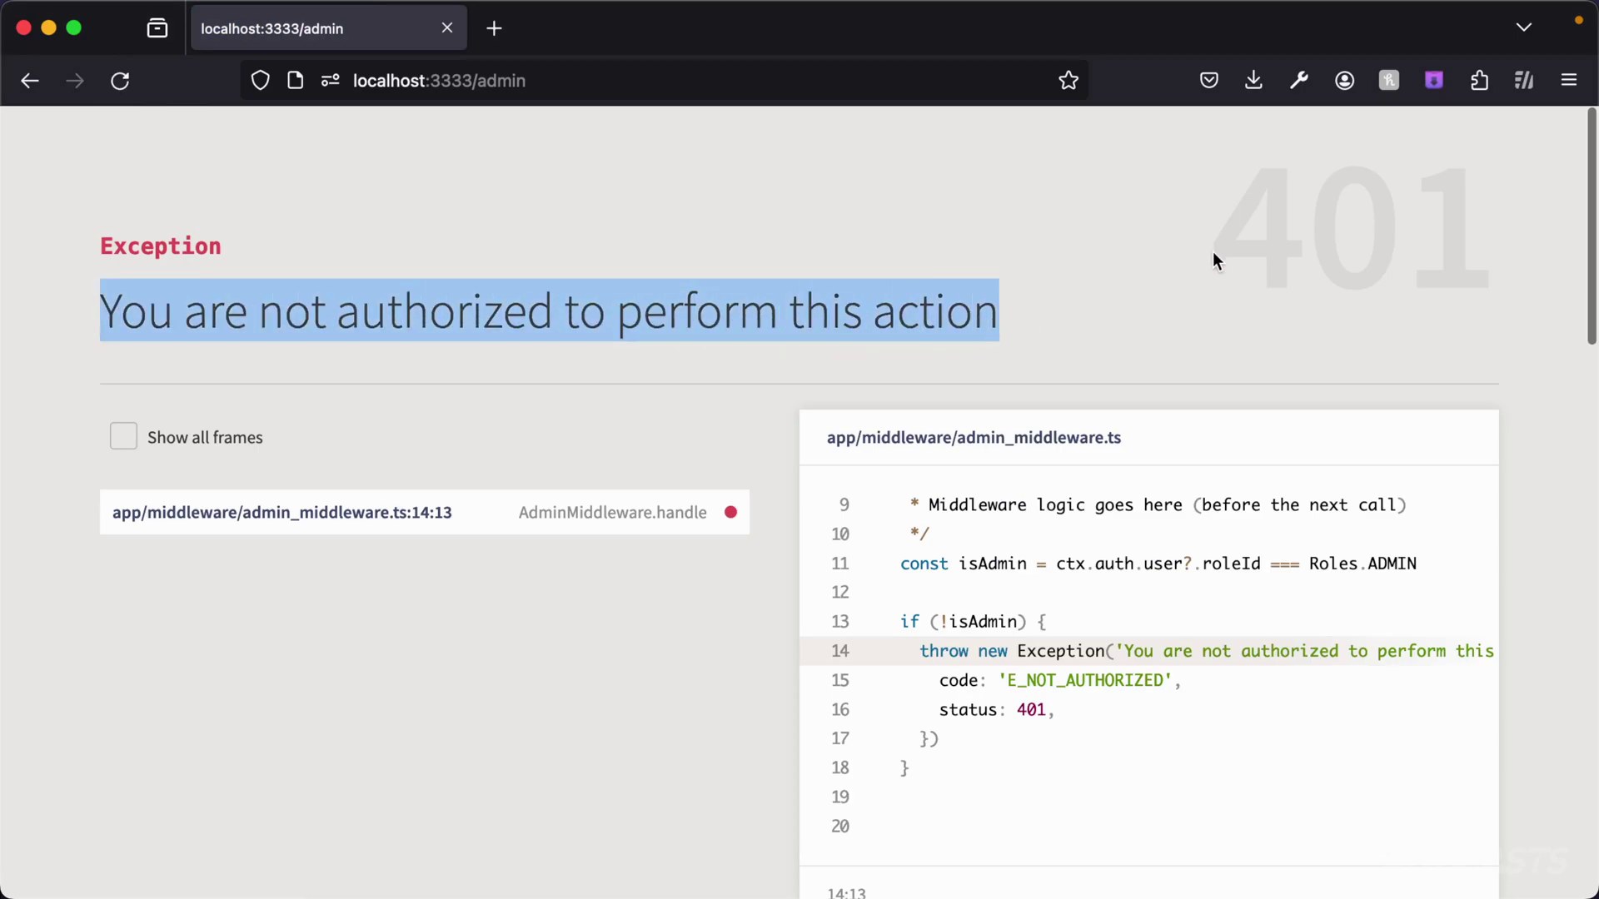
key("super+Tab")
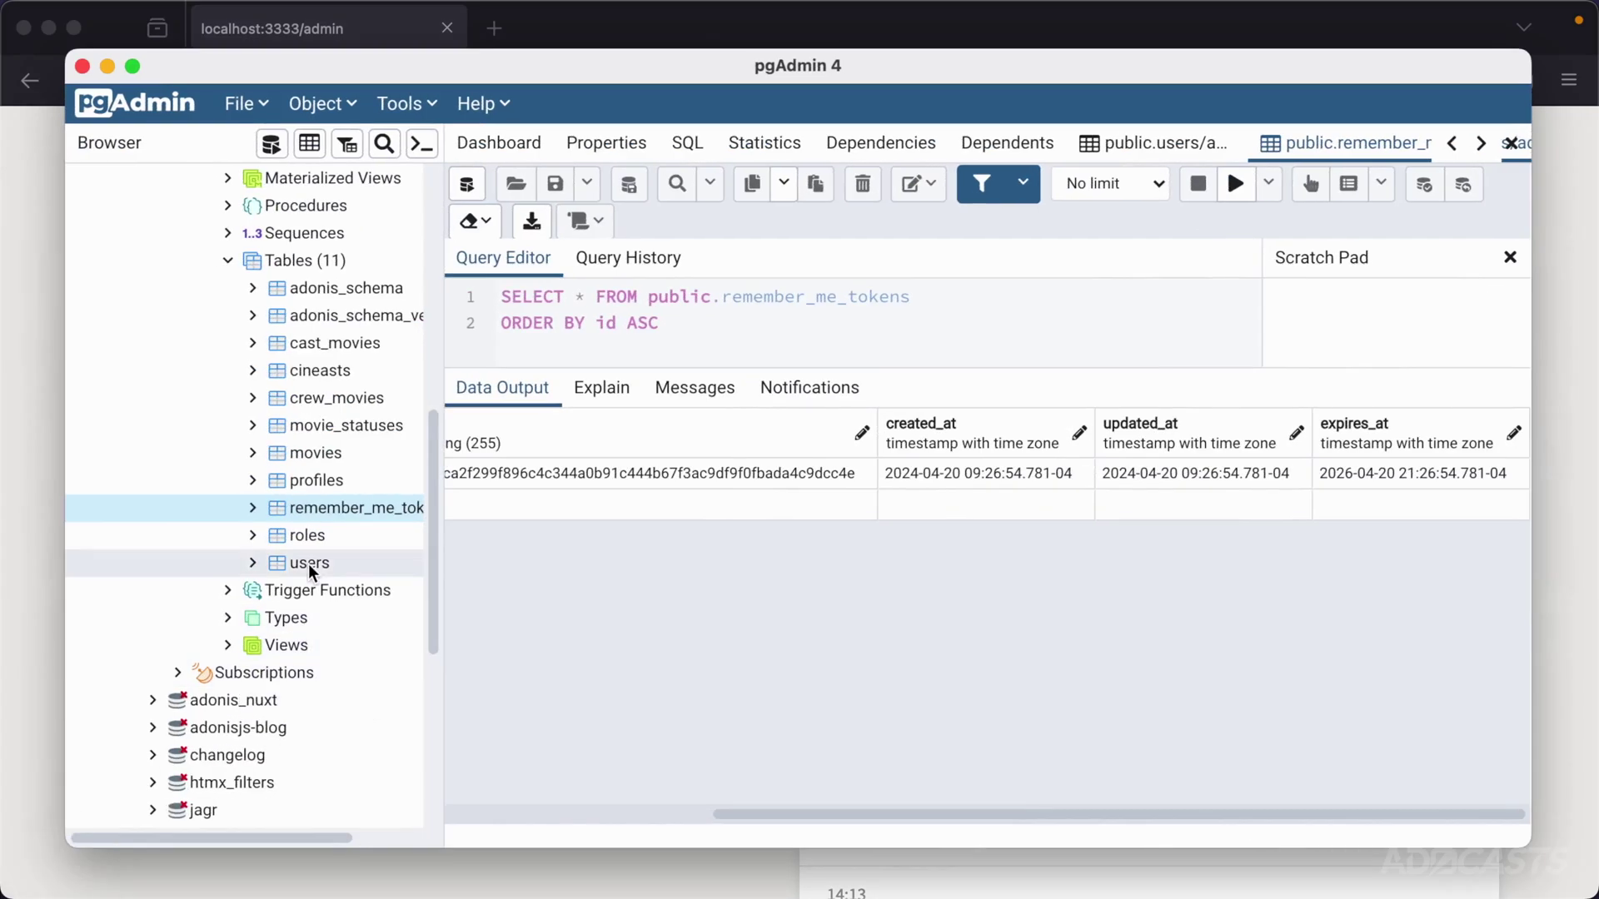
Step: Open all rows of the users table and save row 6's role_id as 2
right_click(309, 564)
mouse_move(407, 524)
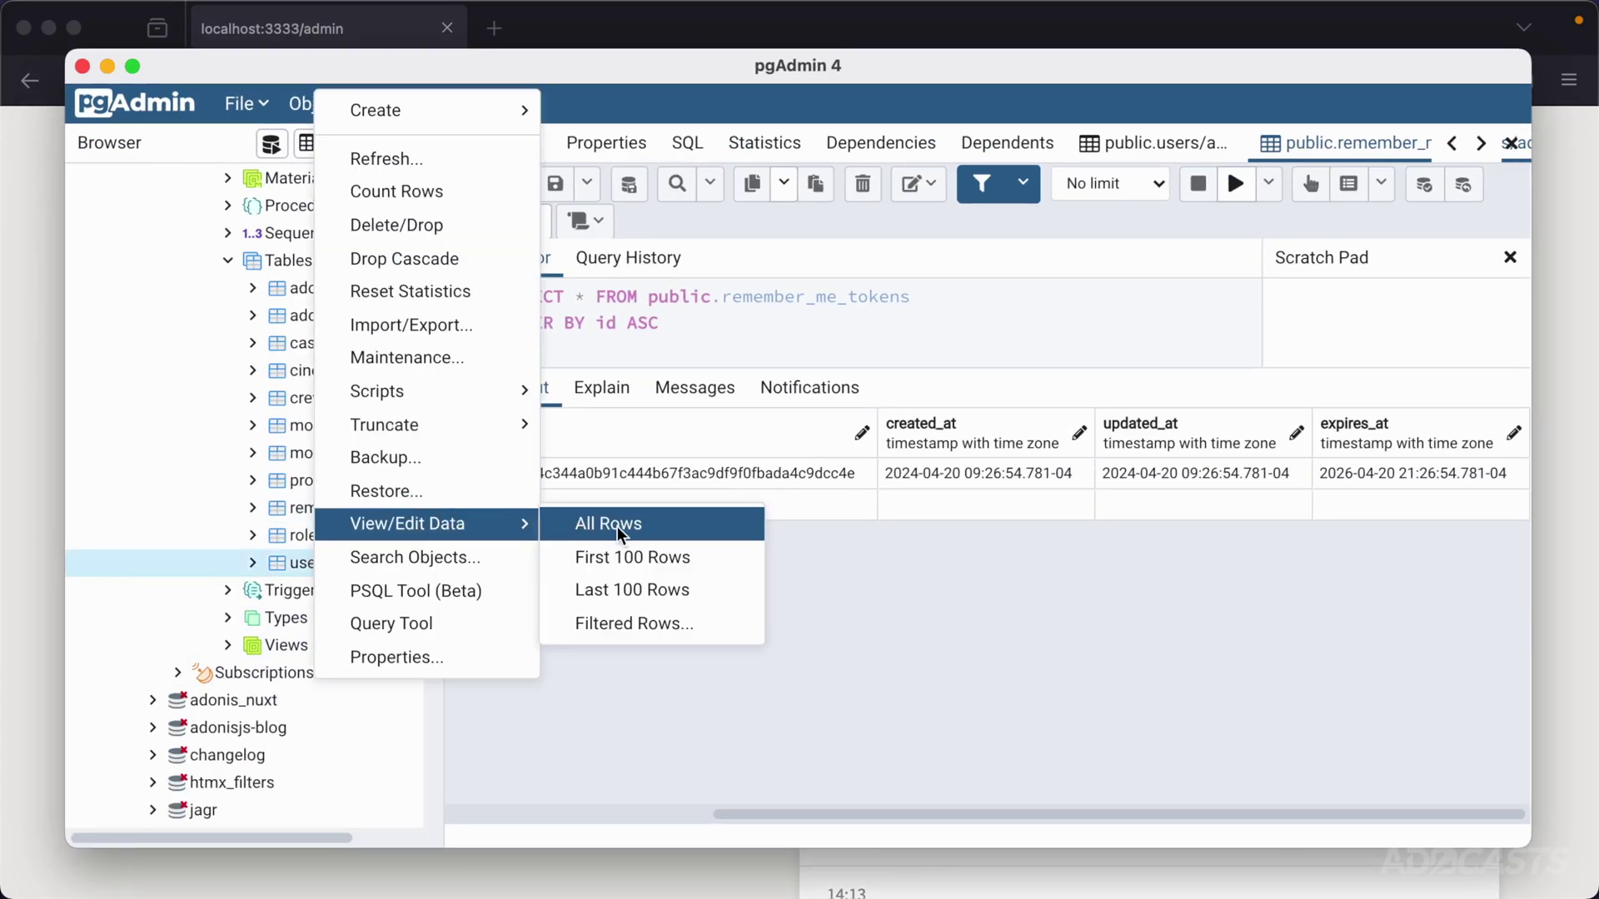
left_click(622, 526)
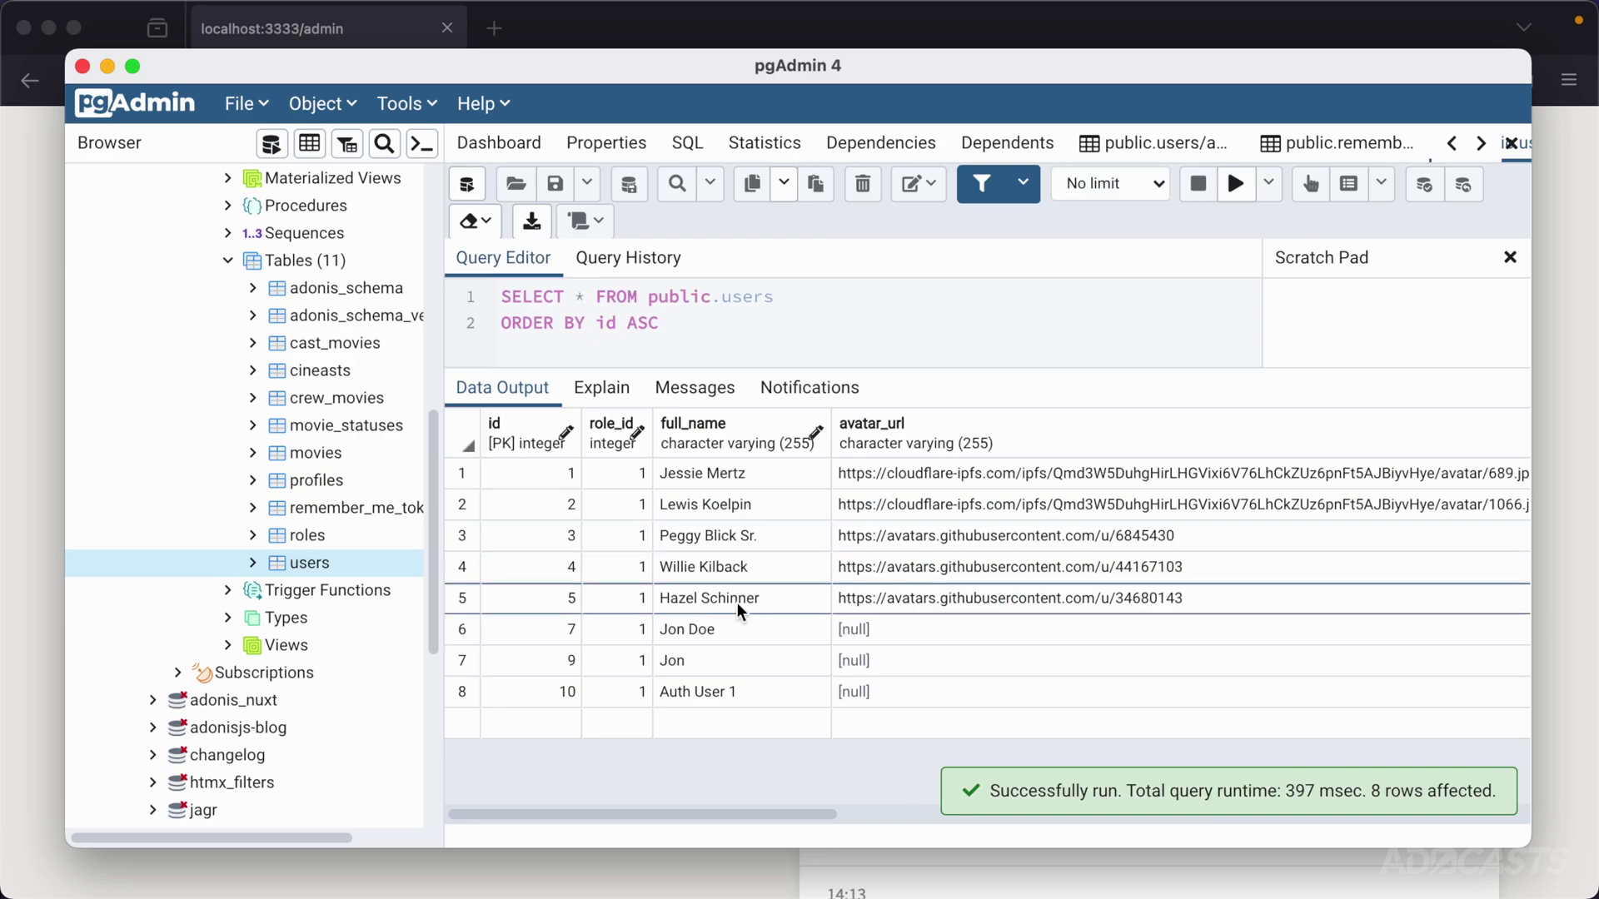
left_click(694, 620)
left_click(613, 627)
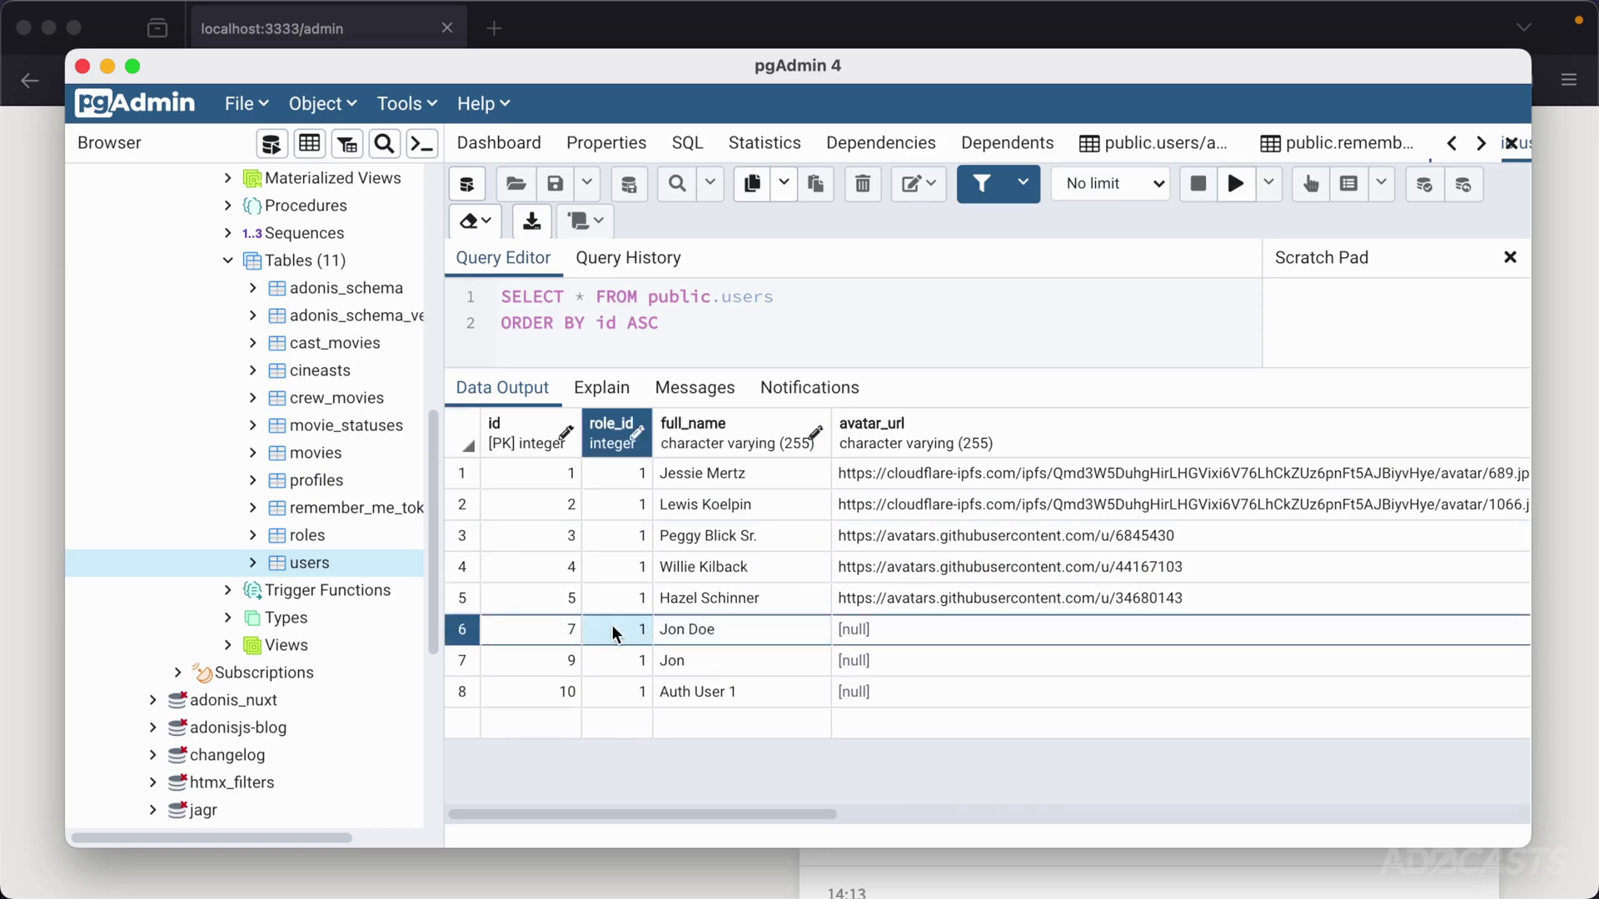
double_click(629, 629)
type("2")
left_click(750, 632)
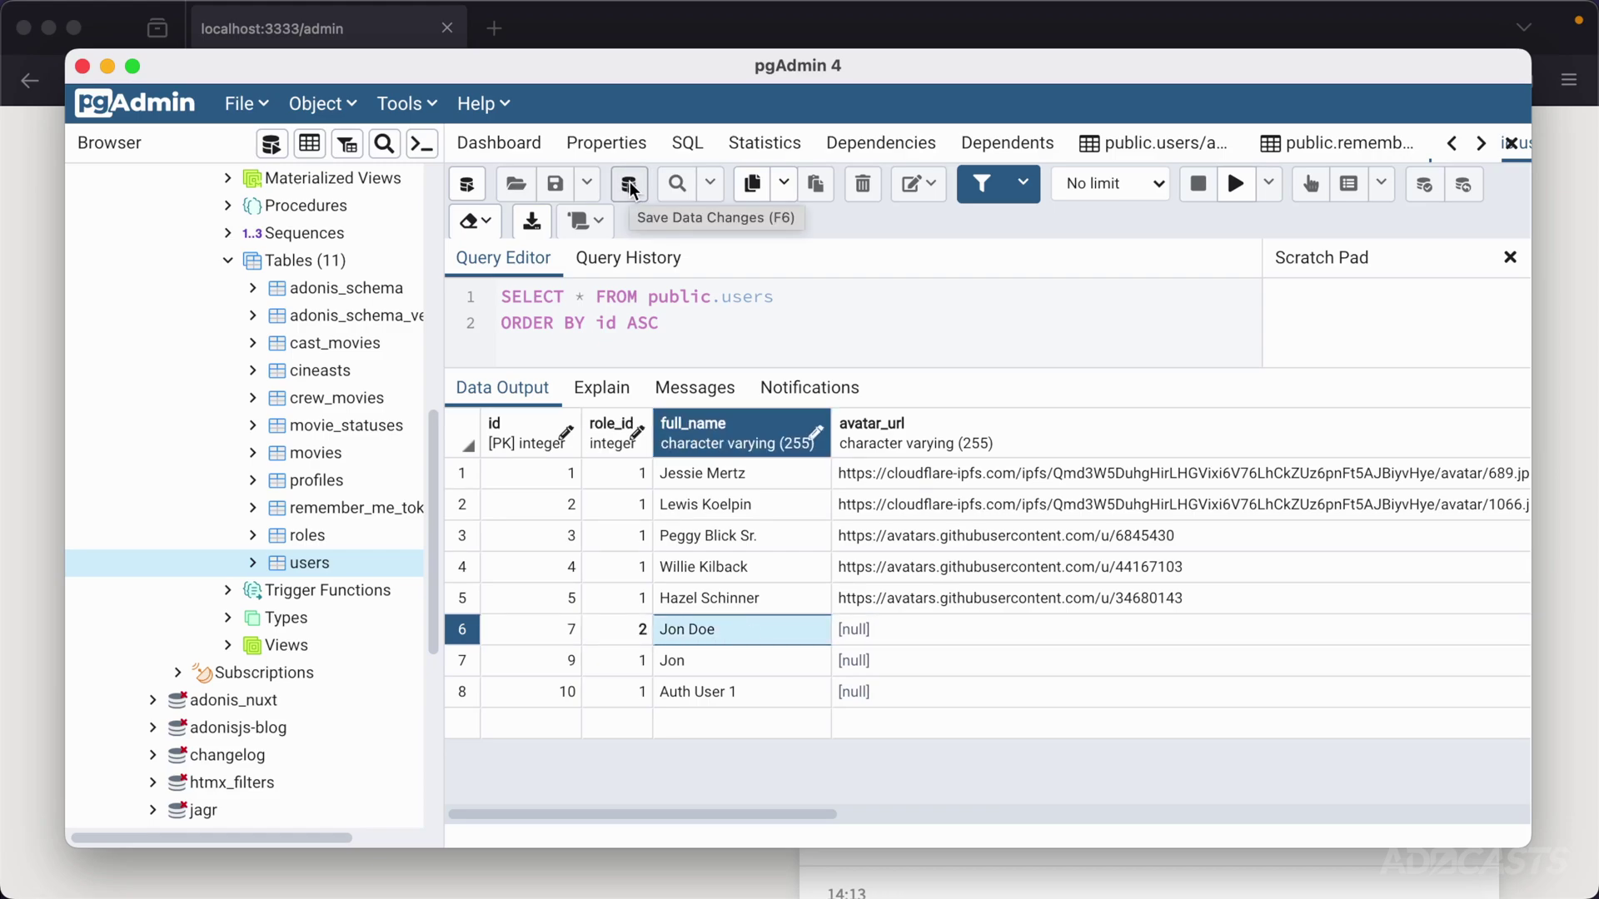
left_click(631, 188)
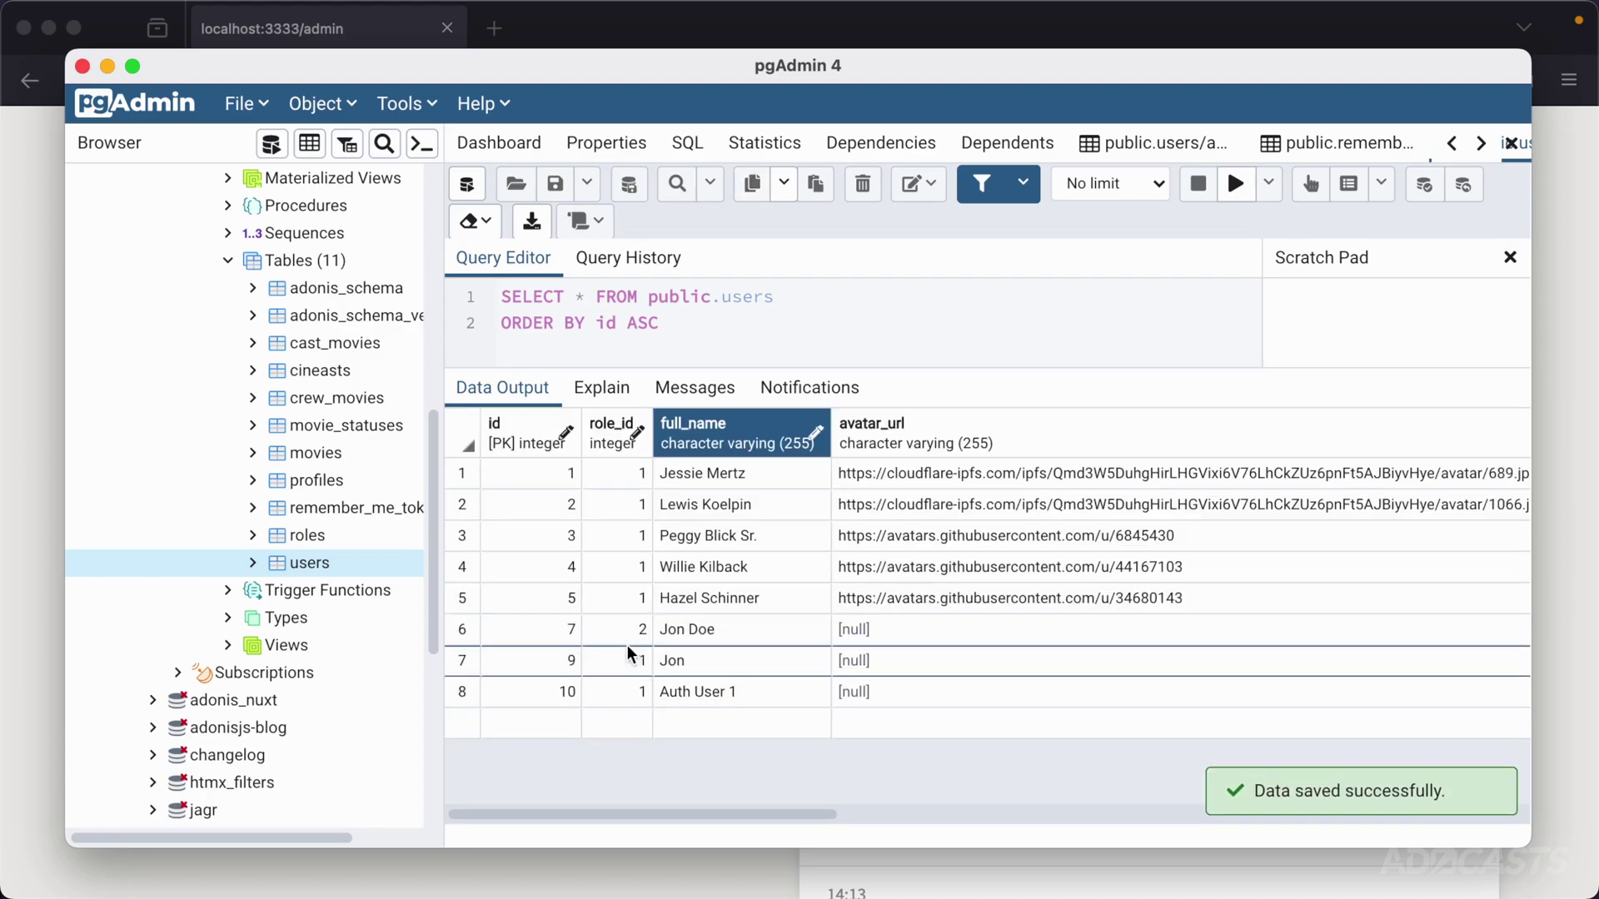
left_click(104, 64)
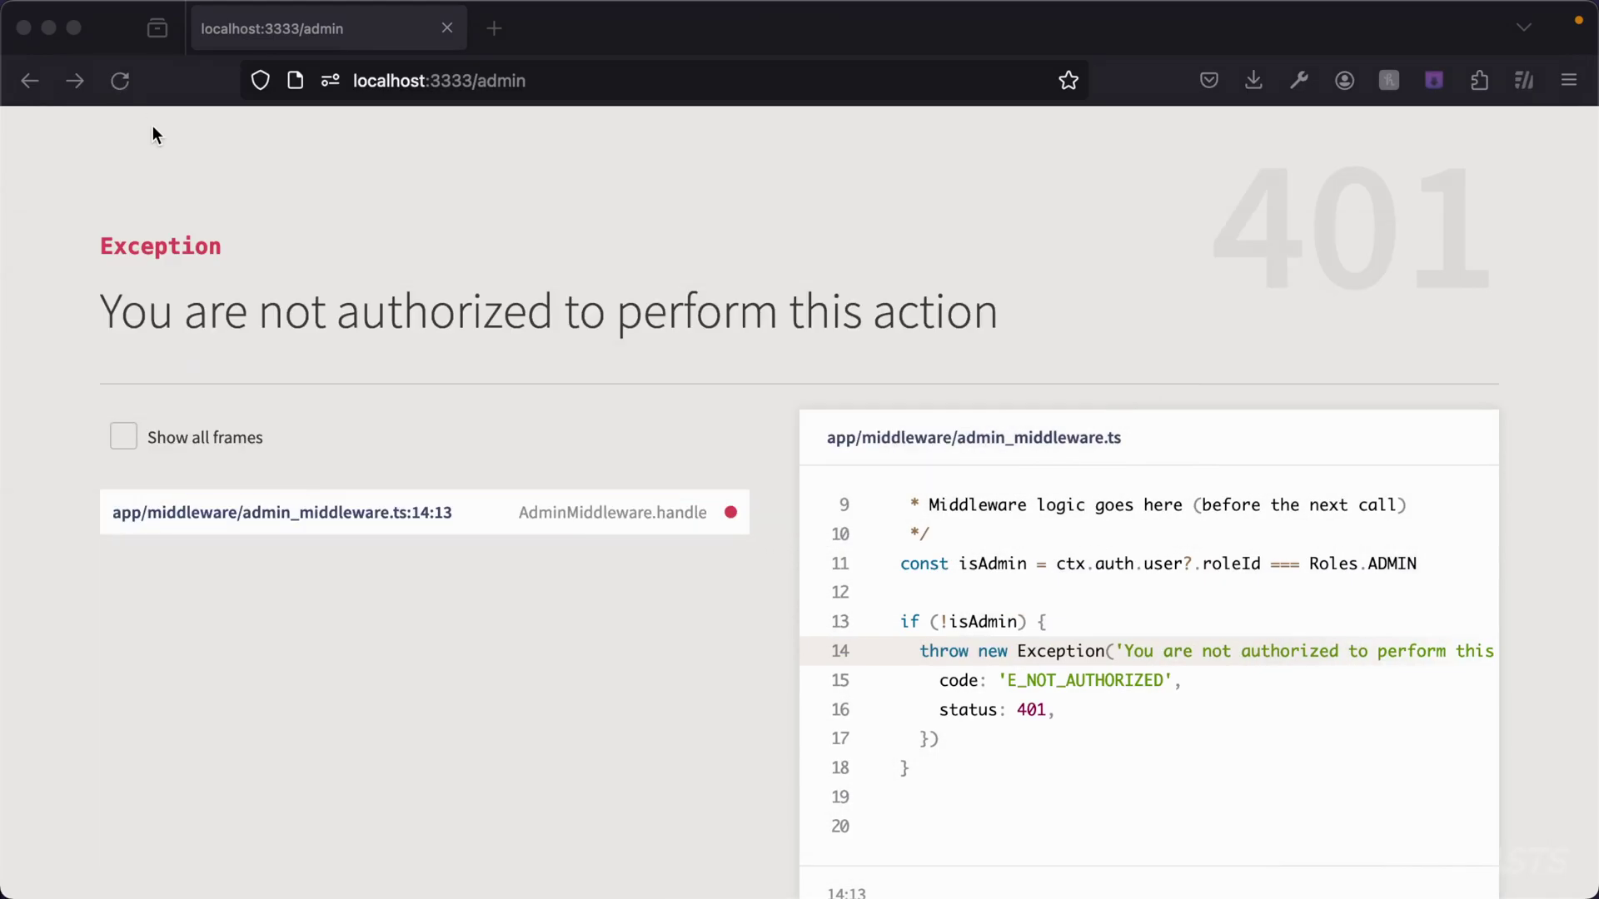
Step: Reload /admin and confirm the greeting 'You are here, Jon Doe as 2 role!'
left_click(121, 84)
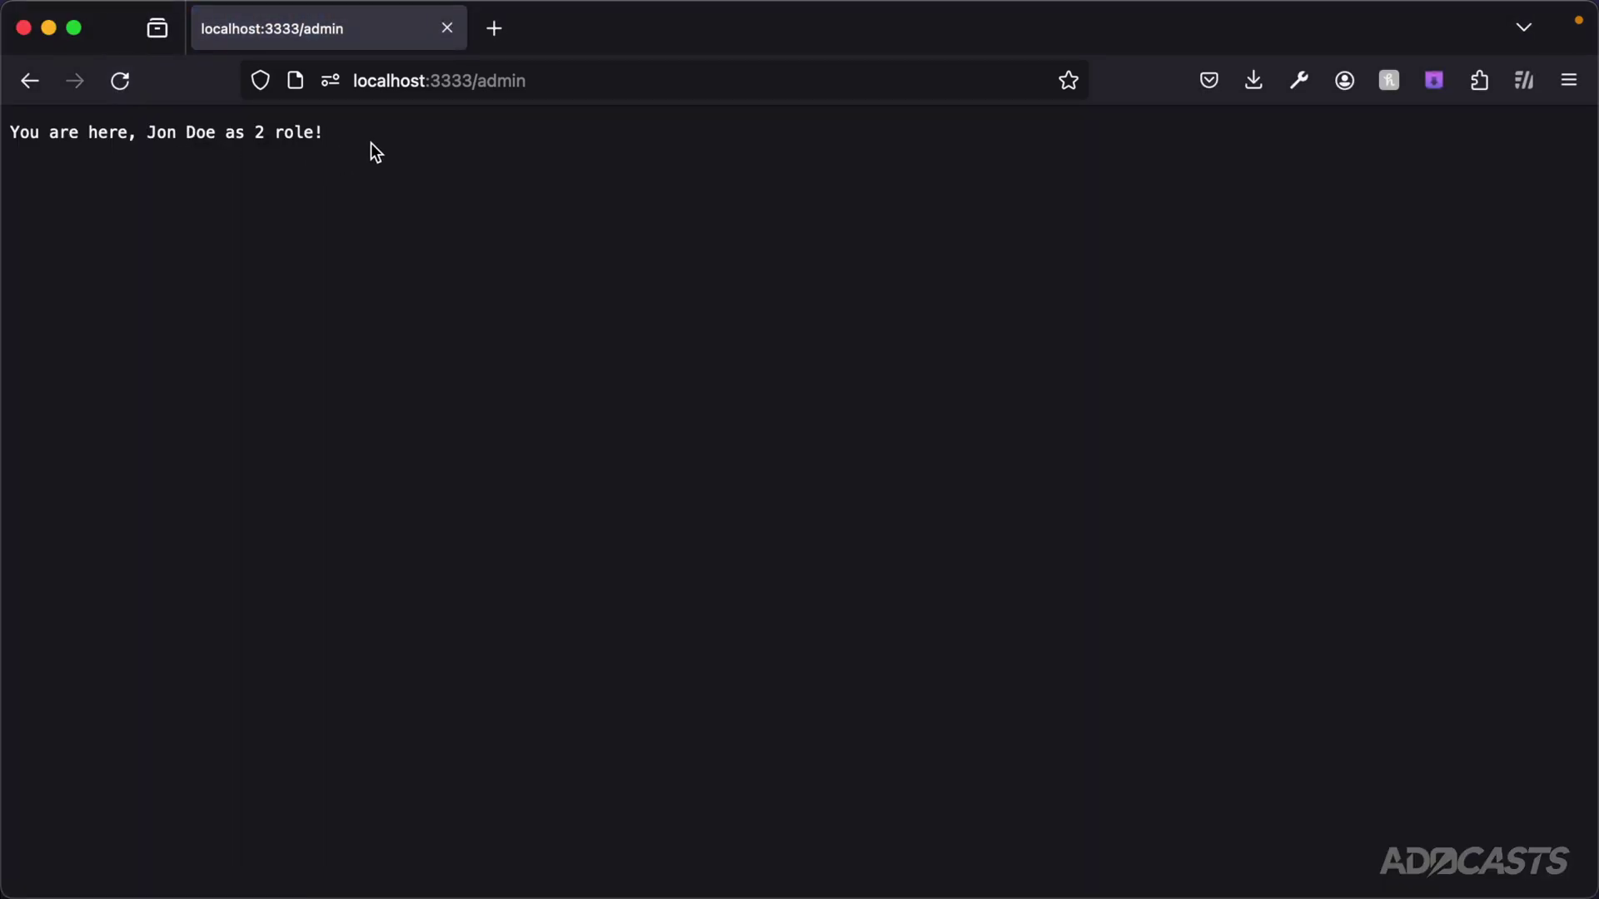
left_click_drag(370, 143, 9, 130)
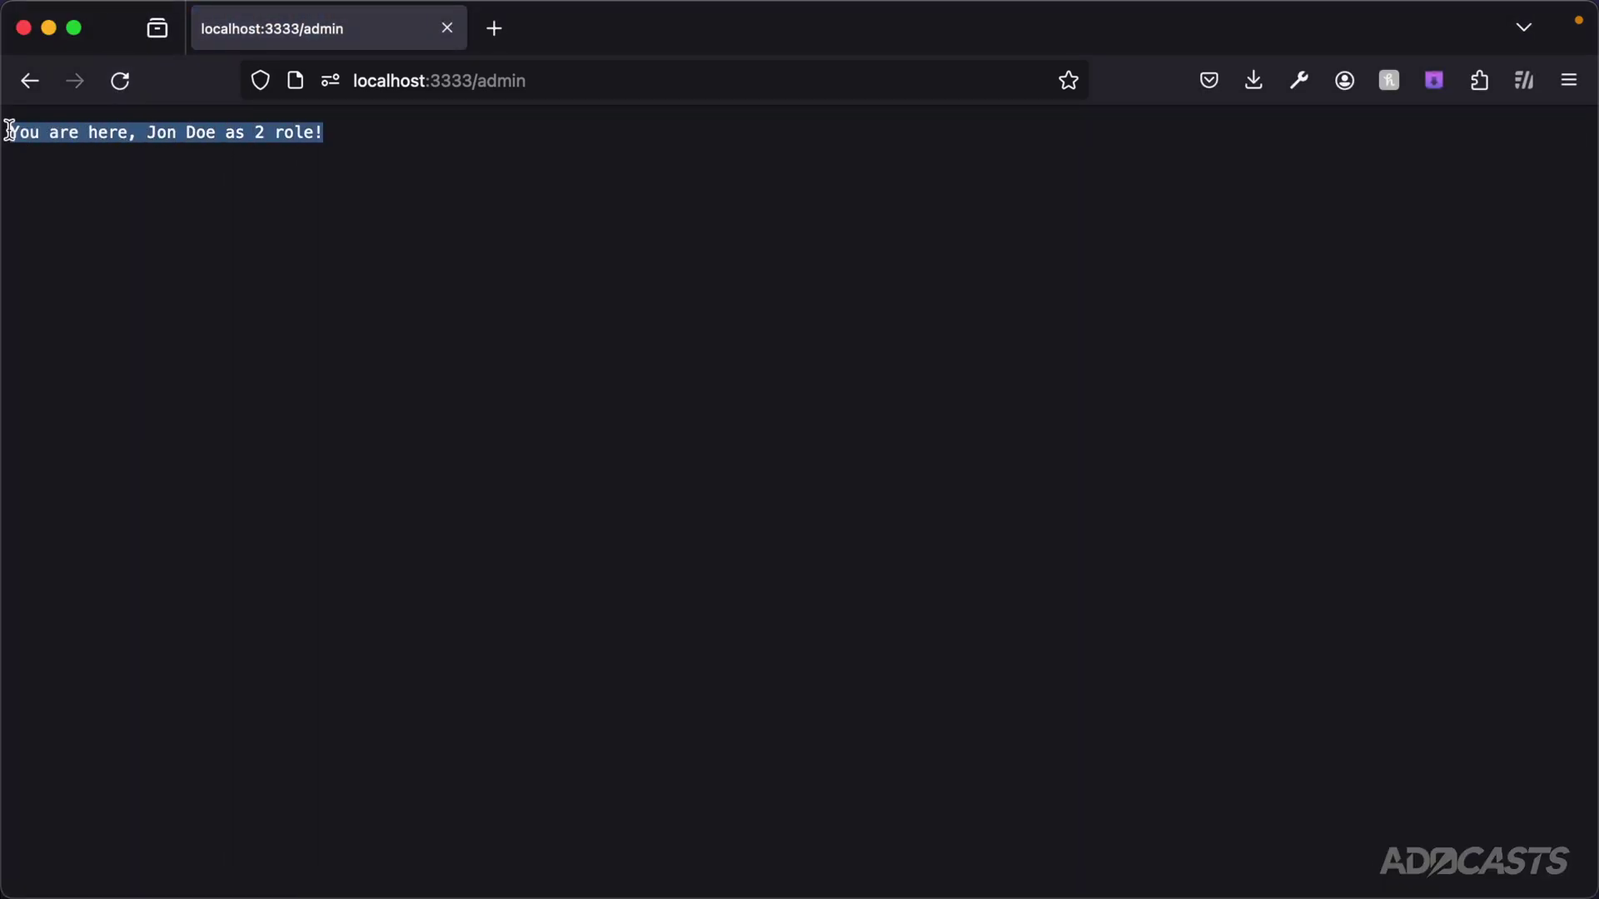
left_click(339, 208)
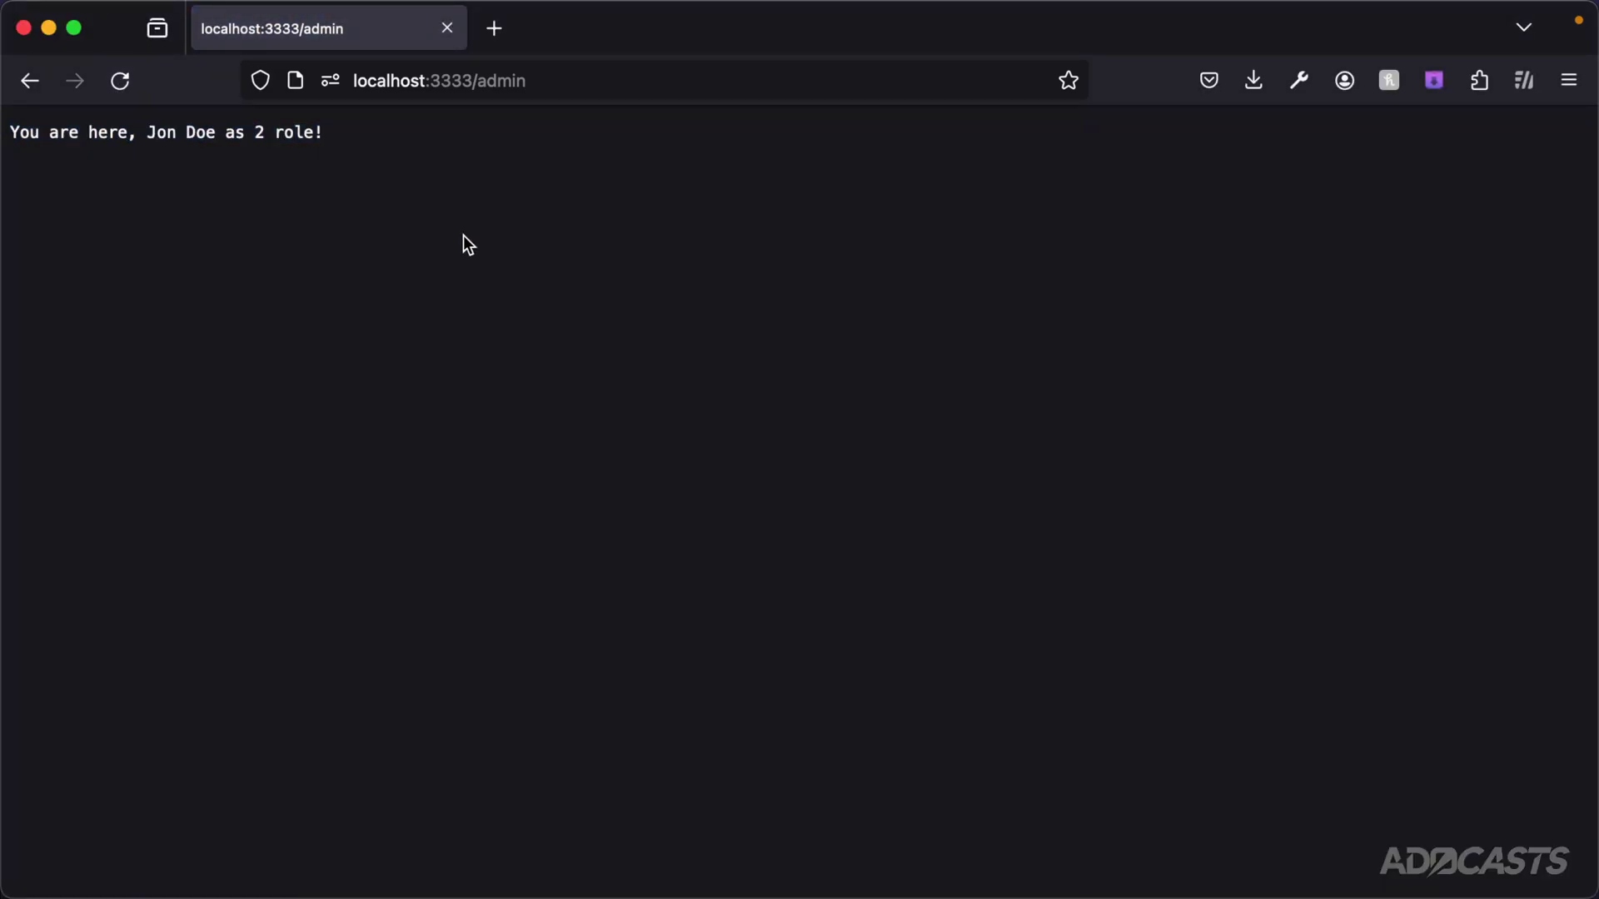